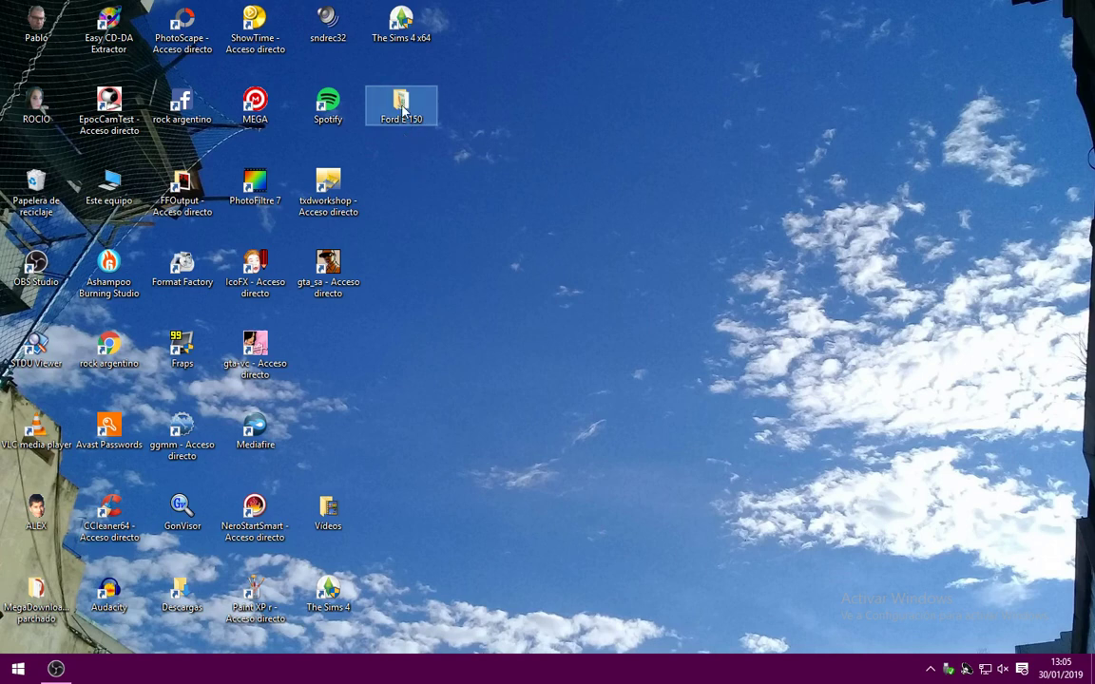
Open burrito.txd from the desktop folder Ford E 150 in TXD Workshop and examine the full vinil3 texture.
double_click(402, 111)
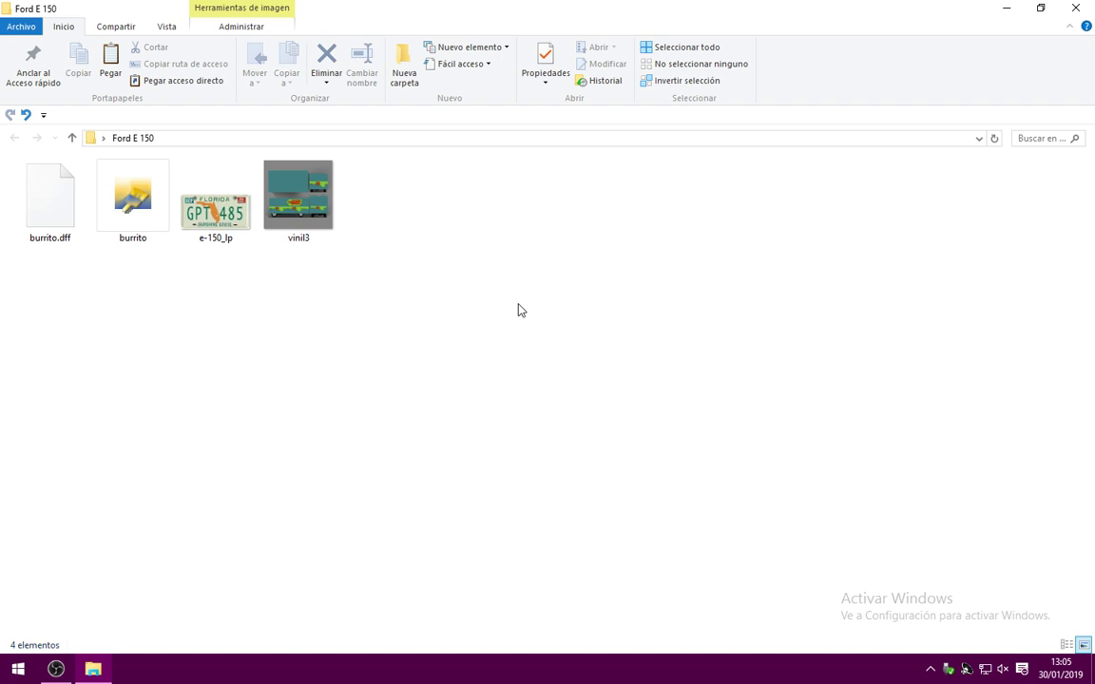
double_click(139, 207)
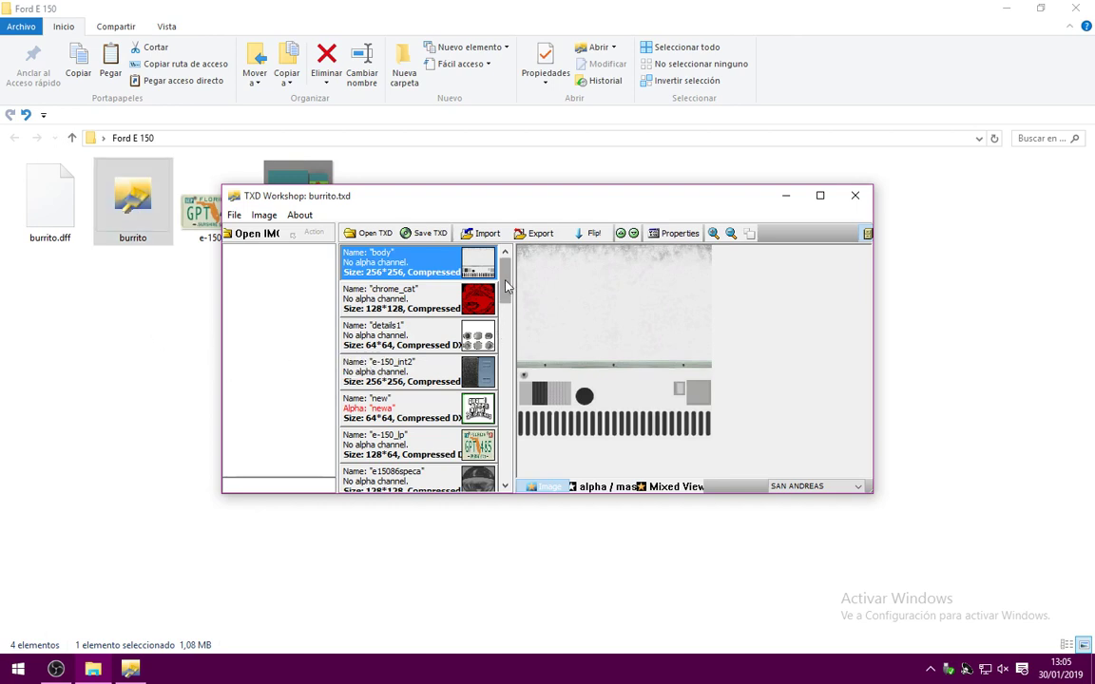
drag(504, 280, 505, 454)
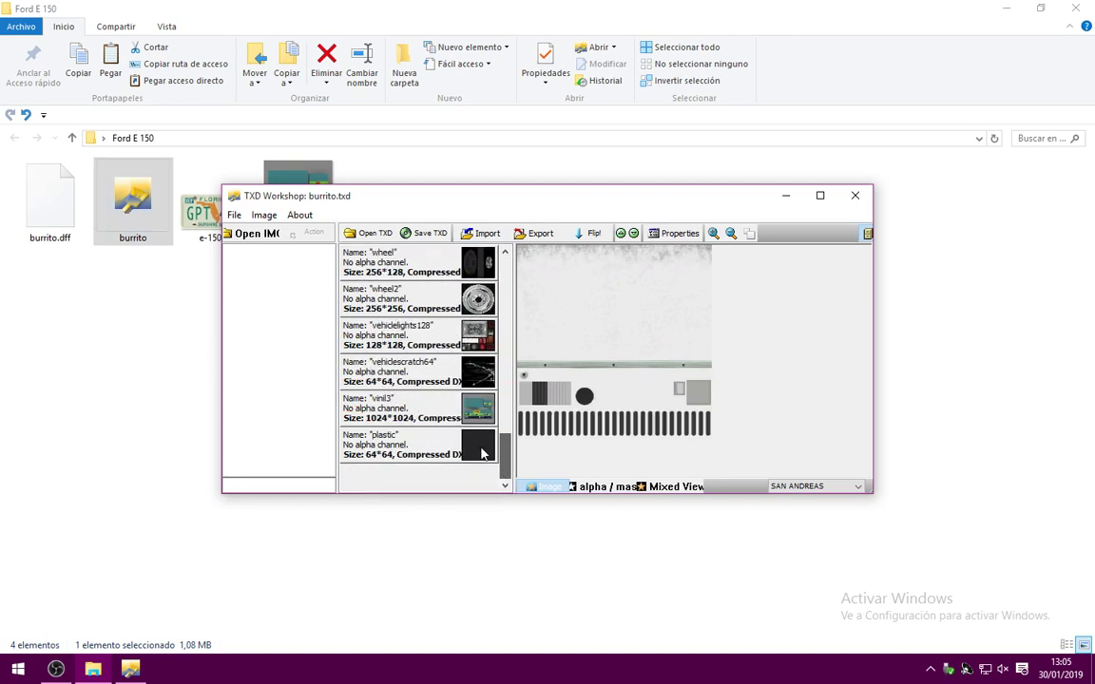
click(453, 411)
click(821, 194)
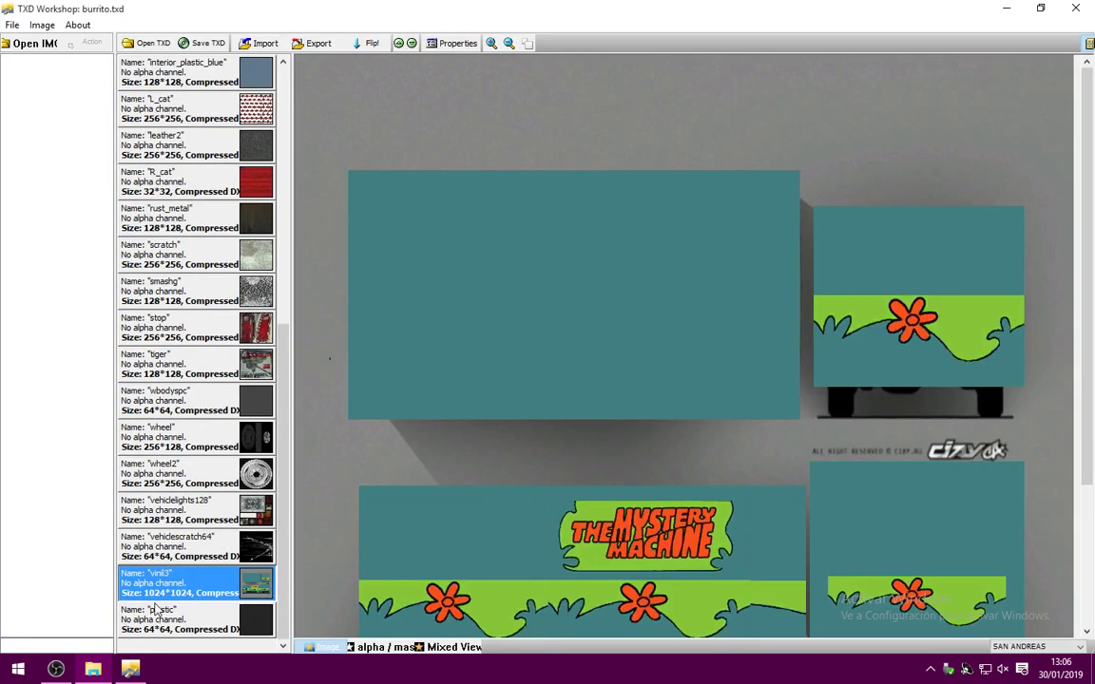
drag(1088, 190, 1089, 266)
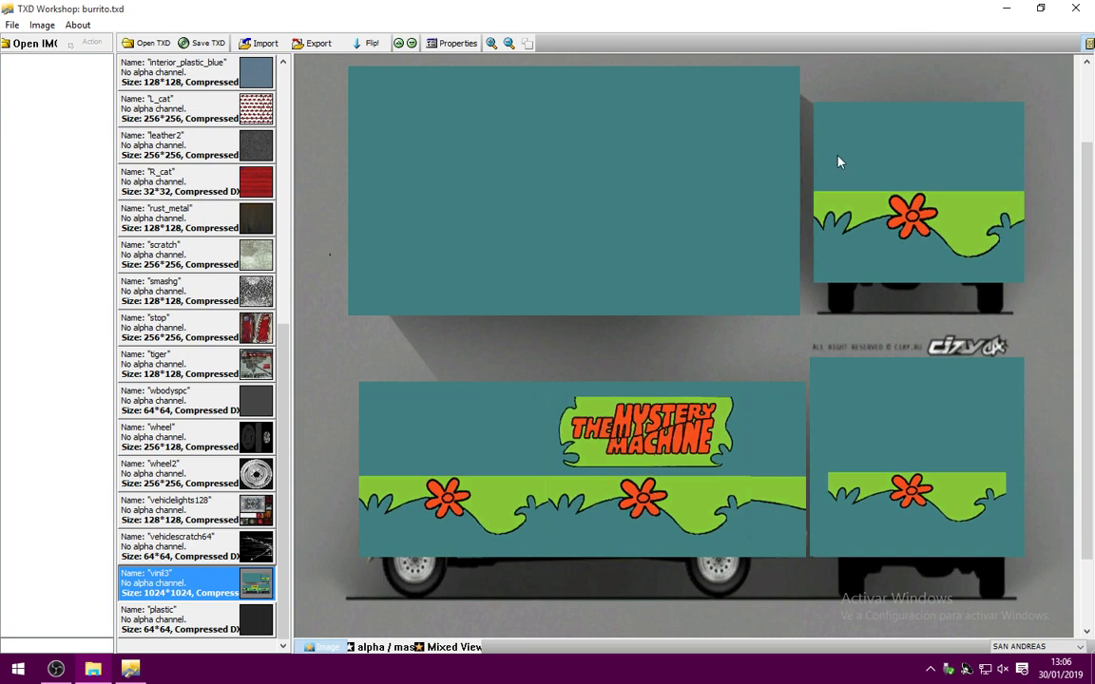
click(1075, 7)
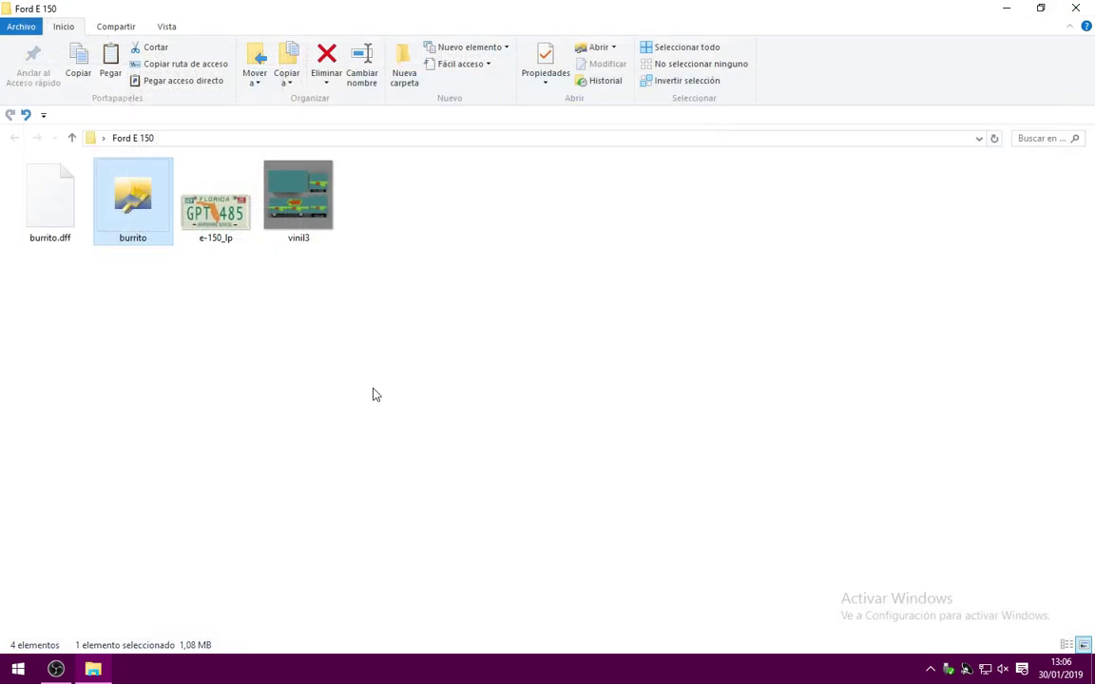
View the e-150_lp and vinil3 images in the Ford E 150 folder, and close the folder.
double_click(201, 190)
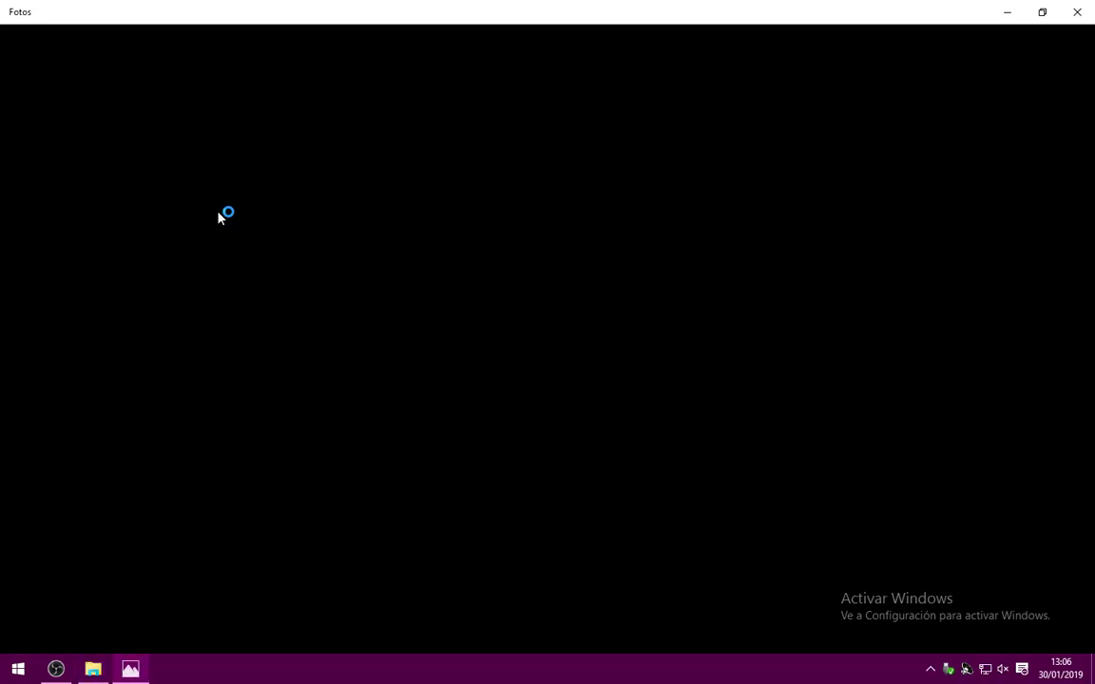
click(1078, 11)
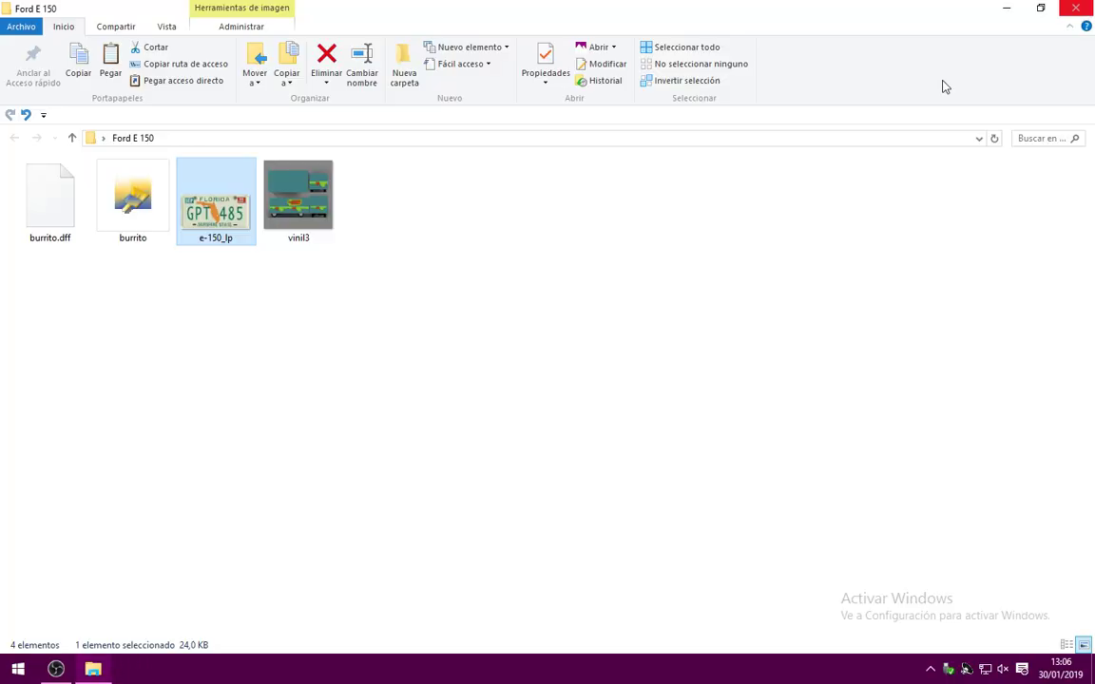
double_click(297, 200)
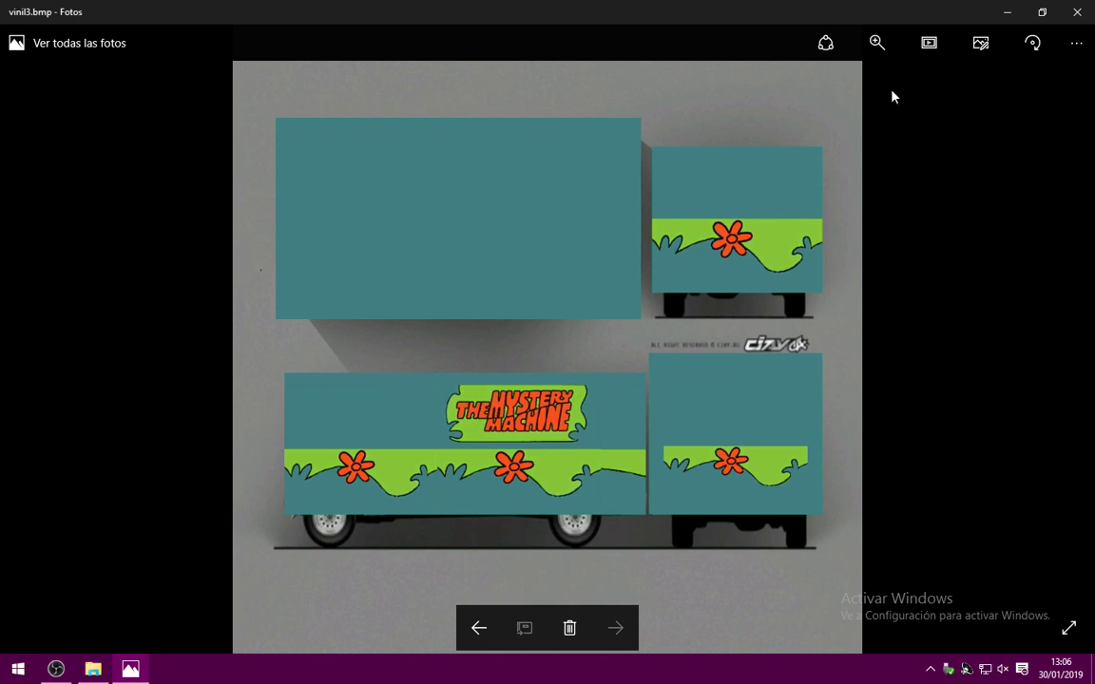
click(1077, 11)
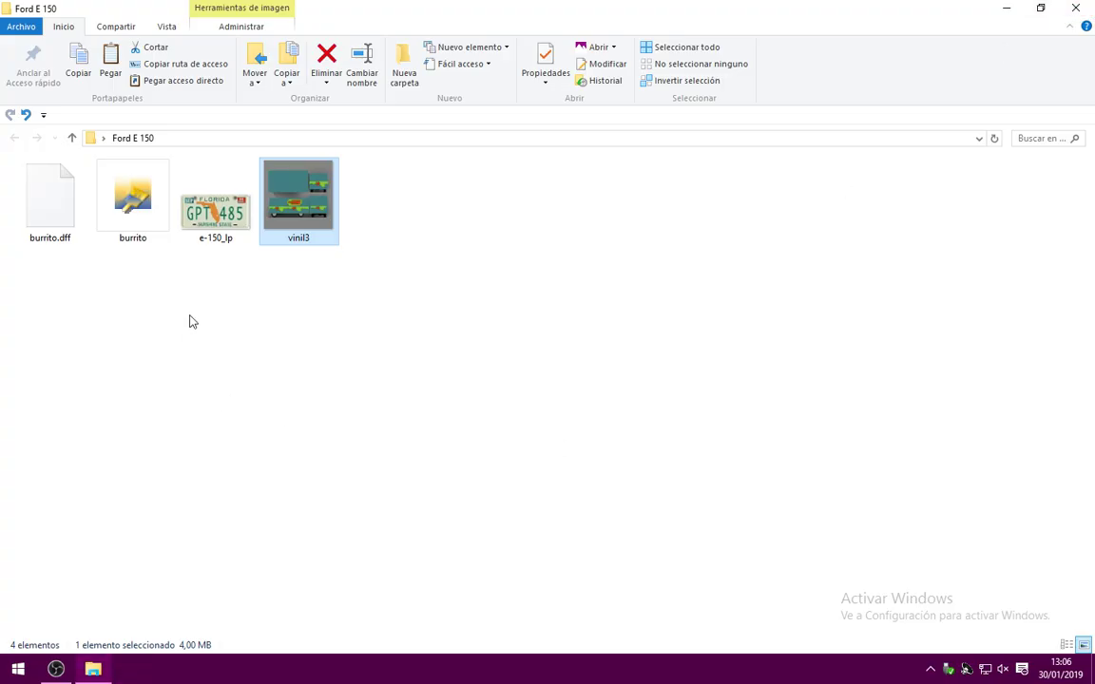
click(1078, 11)
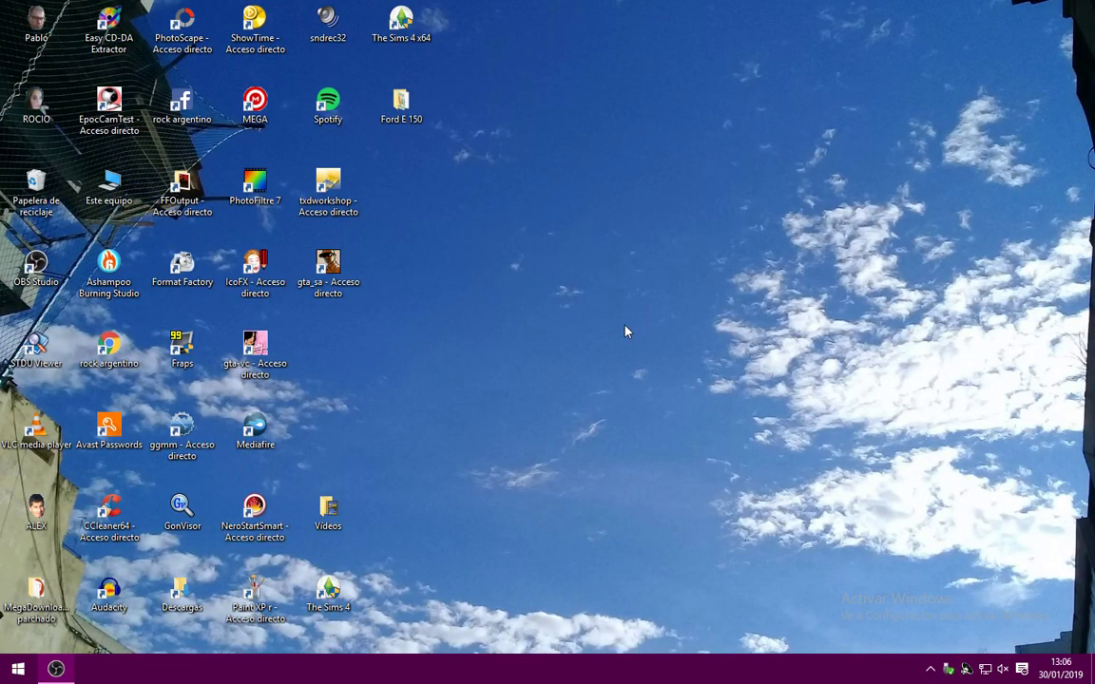
Search Google Images for "texturas oxido" in Chrome.
double_click(109, 344)
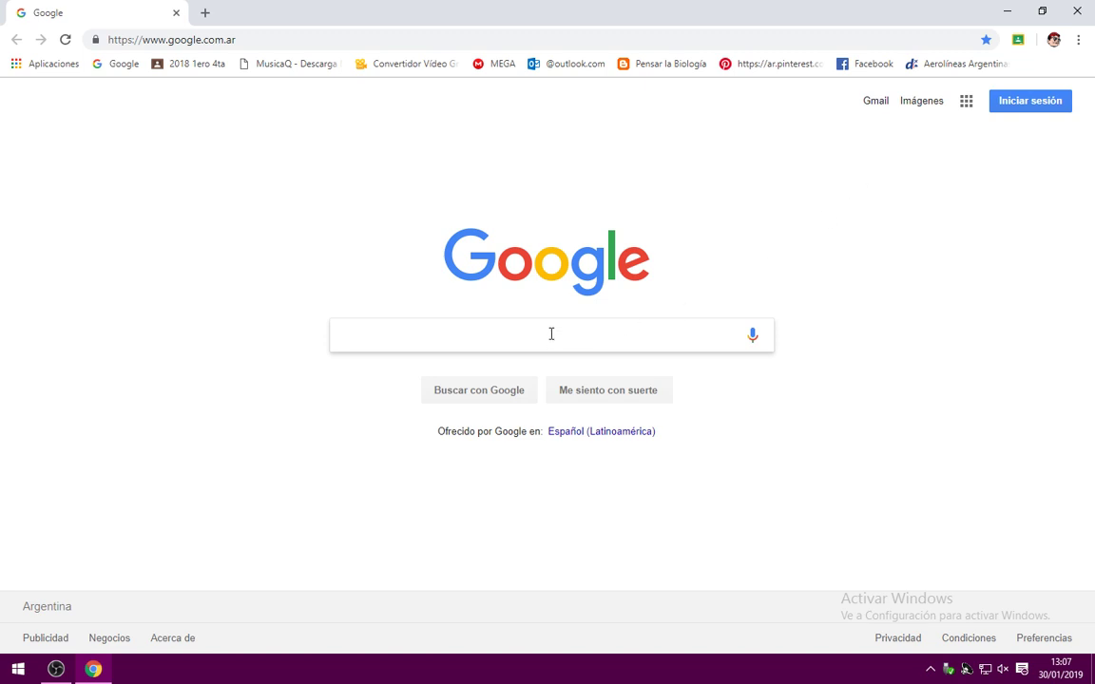
text(te)
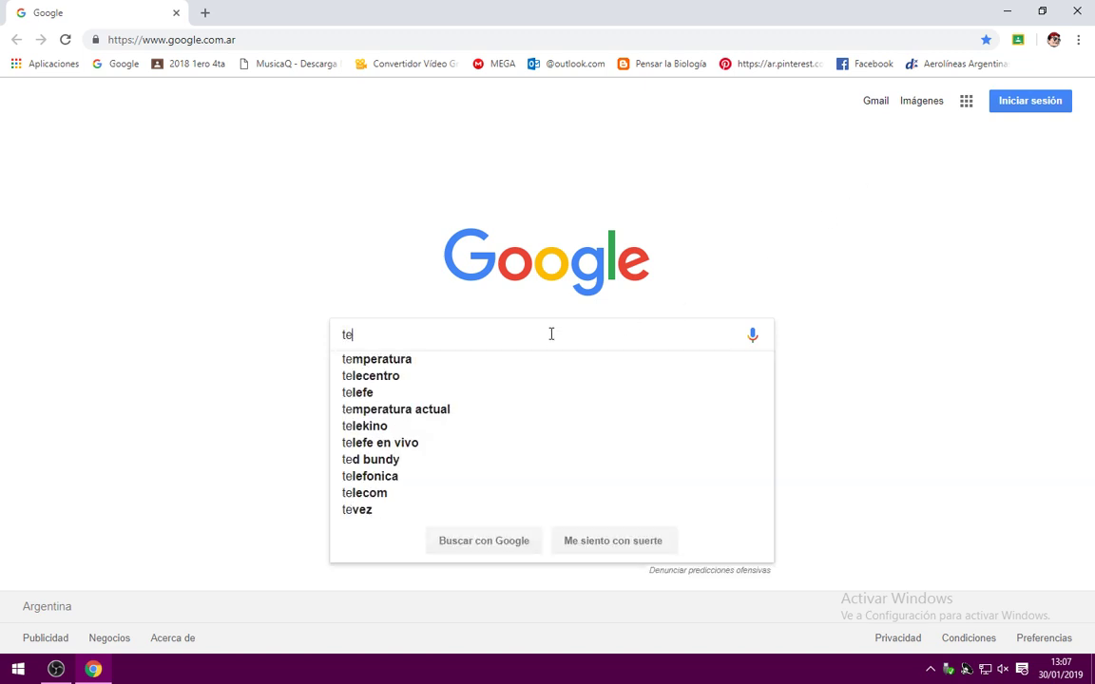
text(xtura)
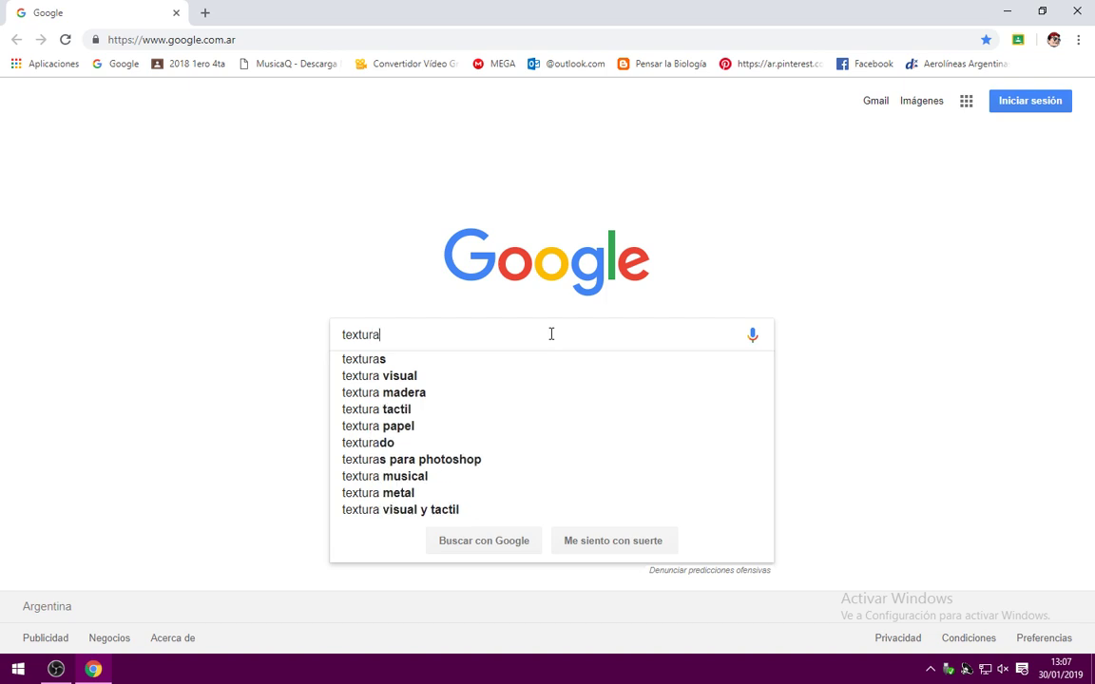
text(s o)
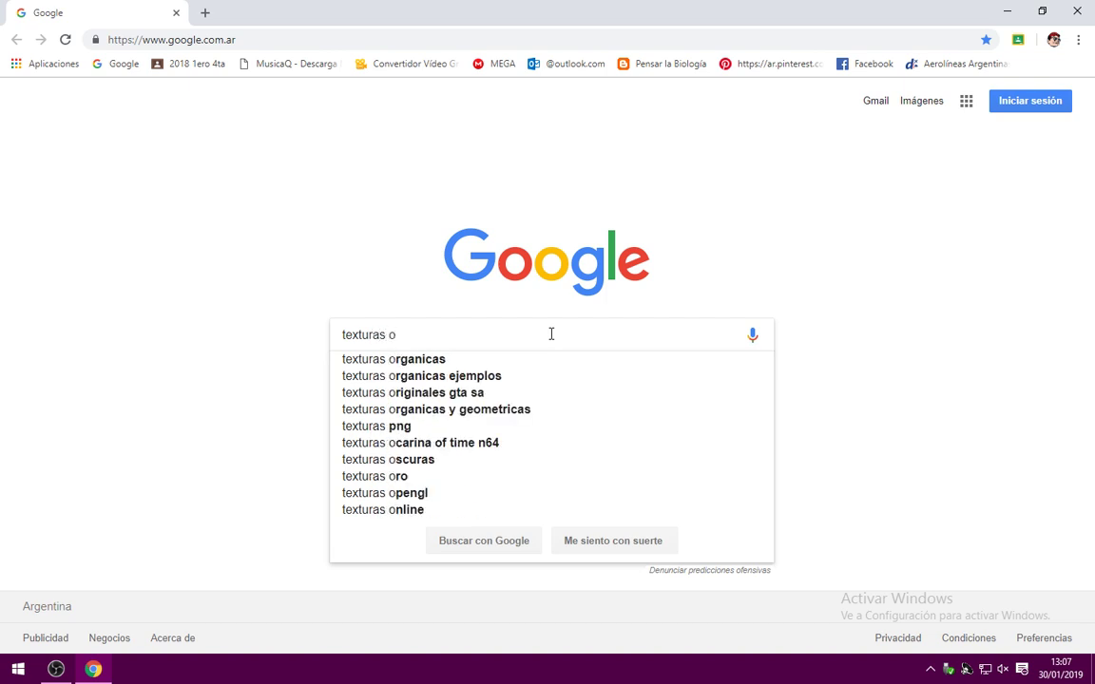
text(xido)
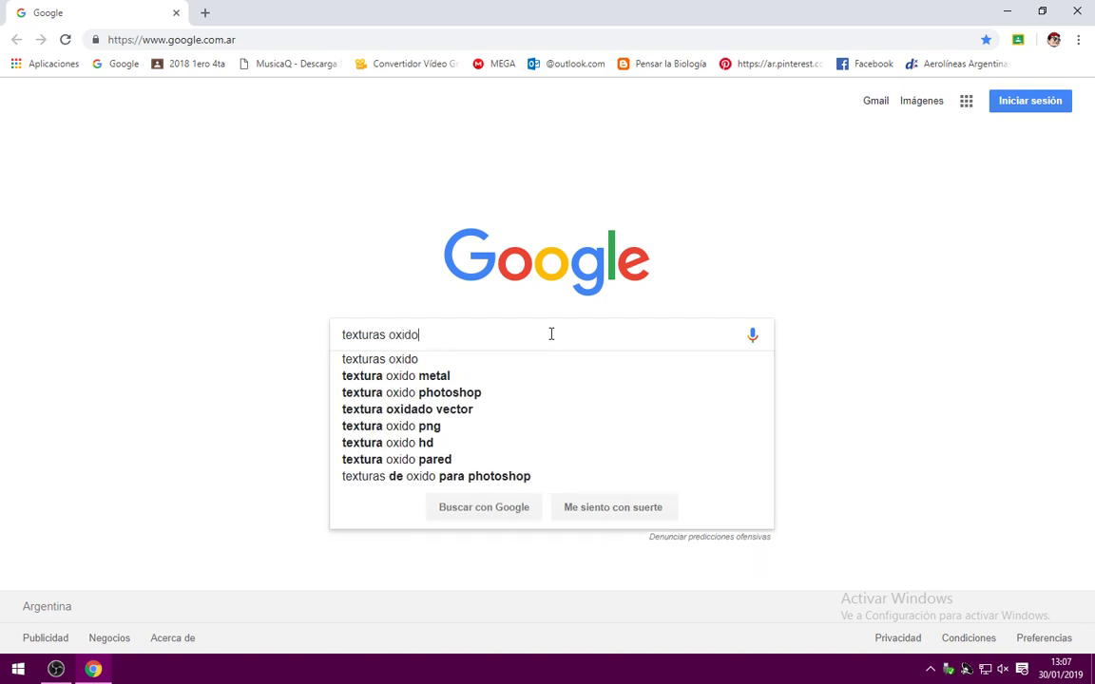
key(Return)
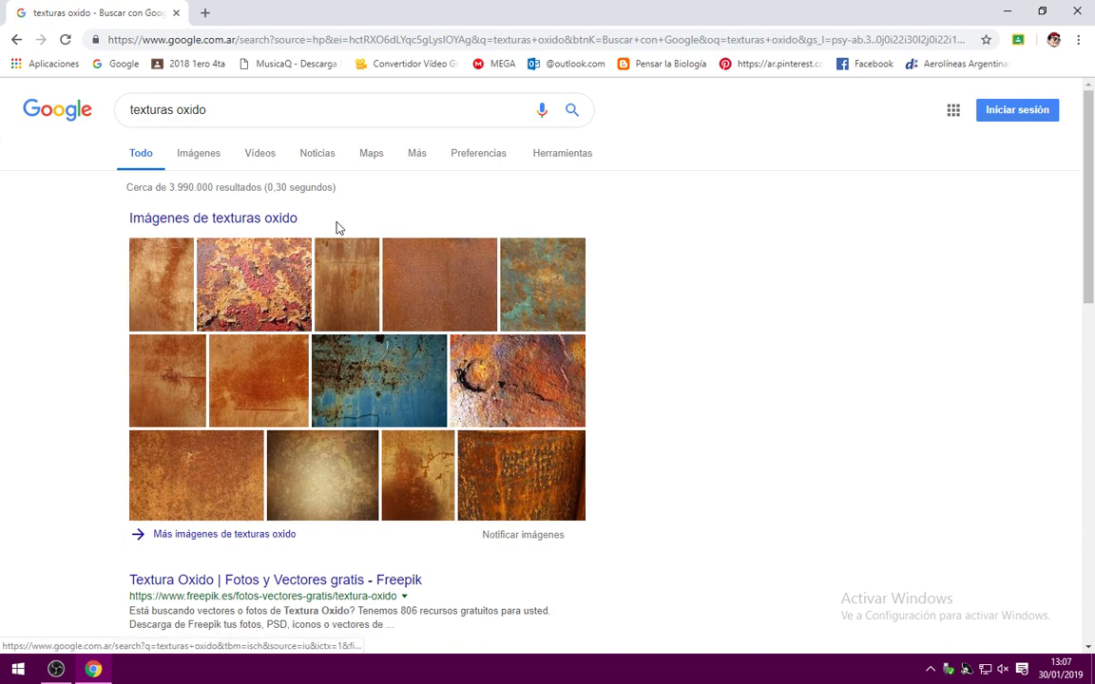
click(202, 157)
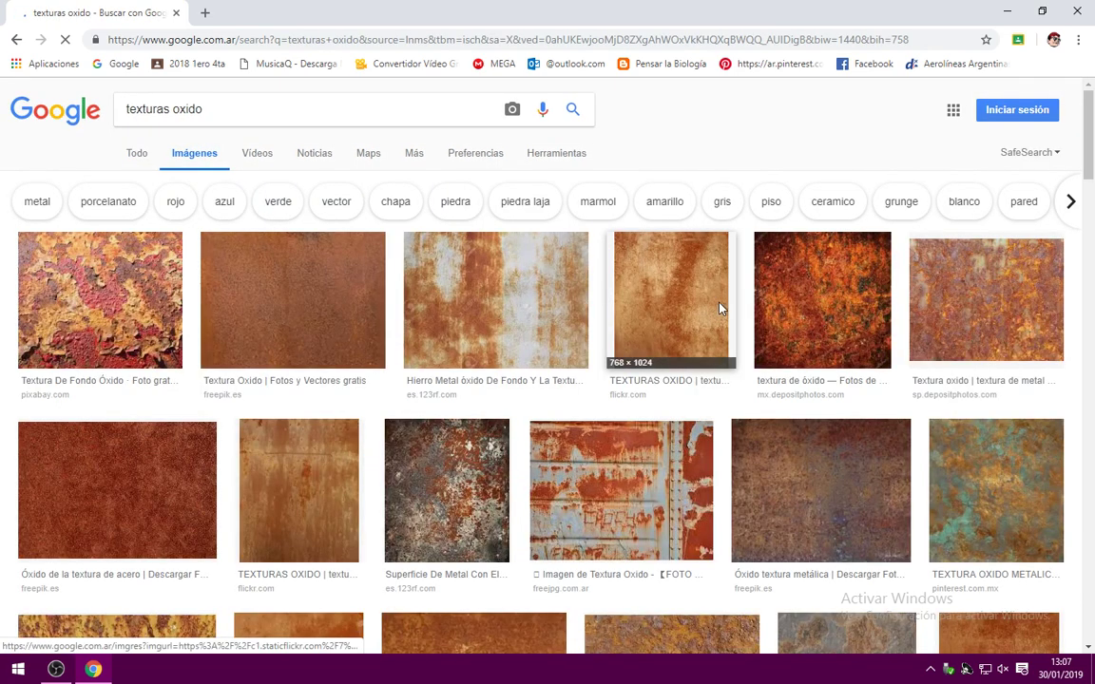
Save the 123RF rust image "Hierro Metal óxido De Fondo Y La Textura" as a JPEG in the desktop folder Ford E 150.
click(486, 325)
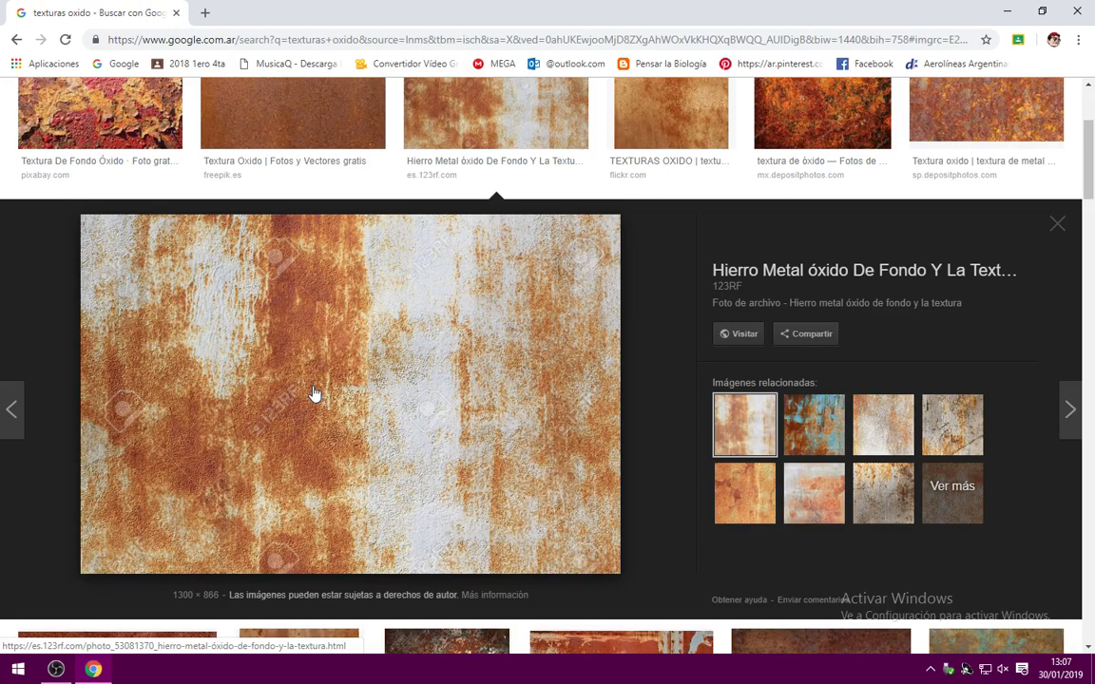
right_click(268, 366)
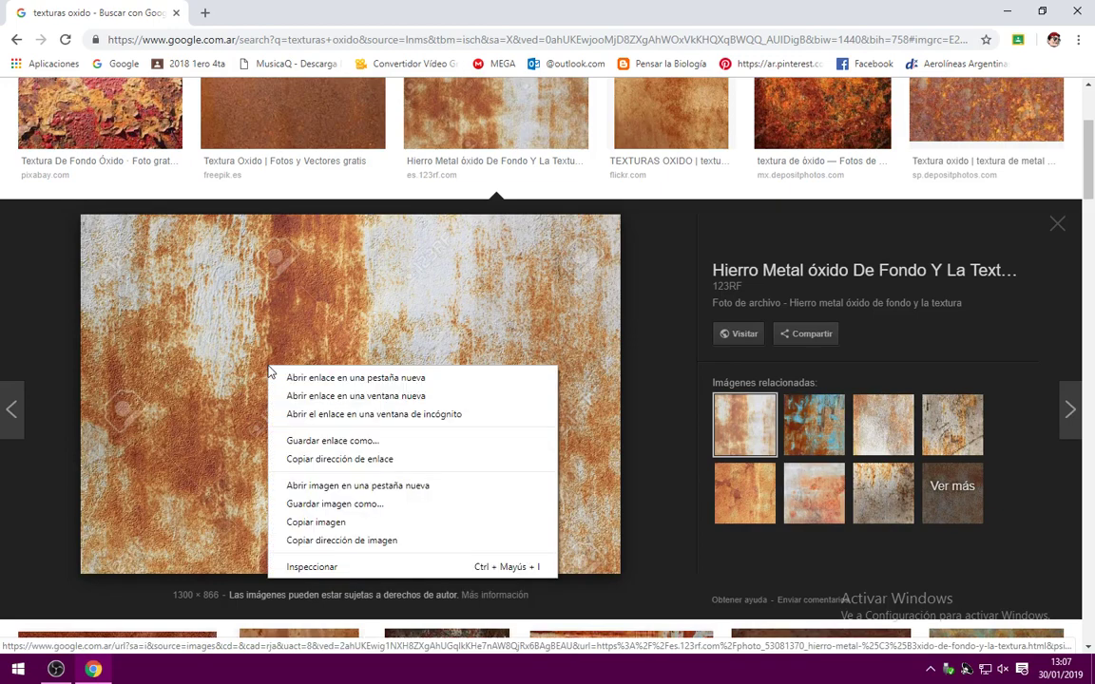
click(335, 504)
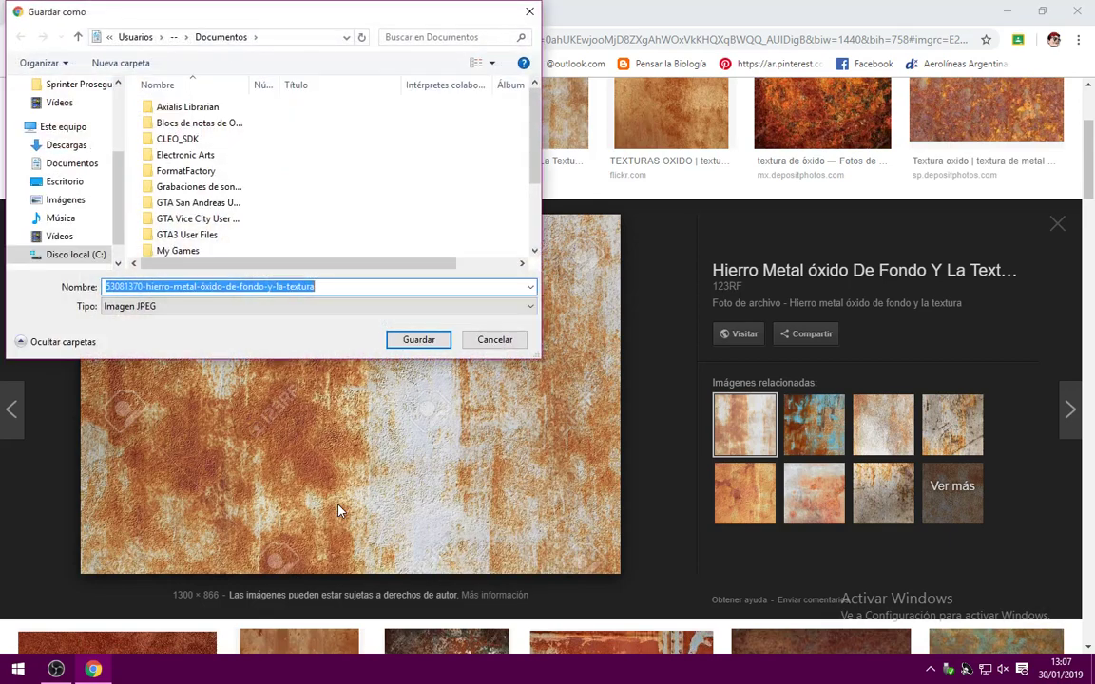
click(63, 182)
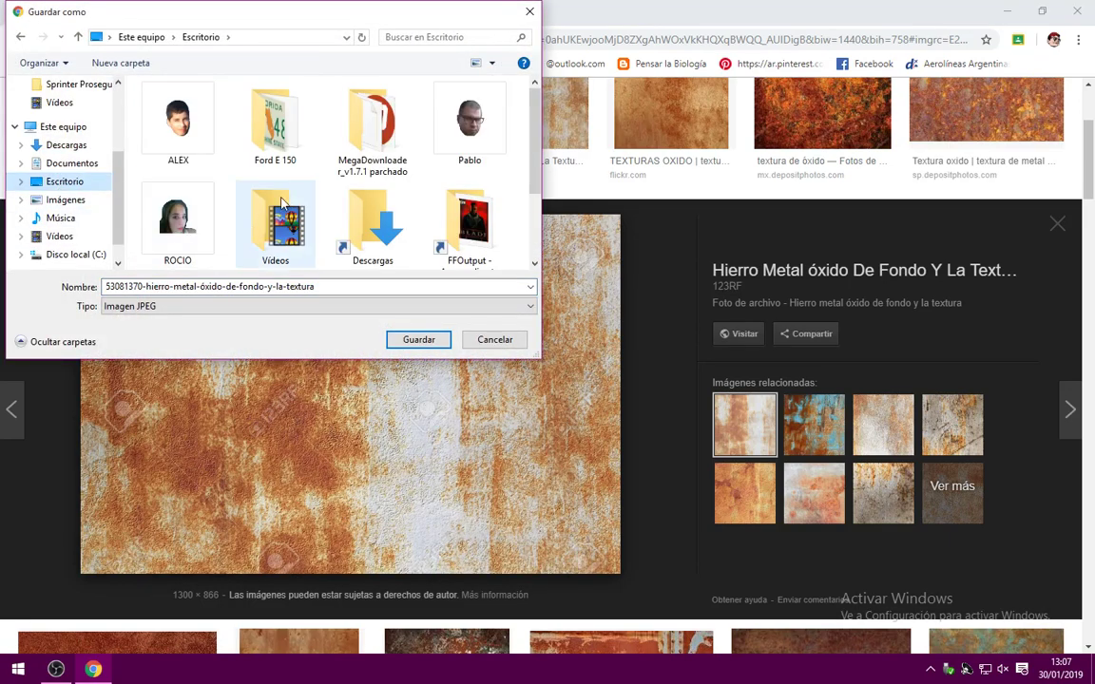
double_click(285, 152)
click(409, 340)
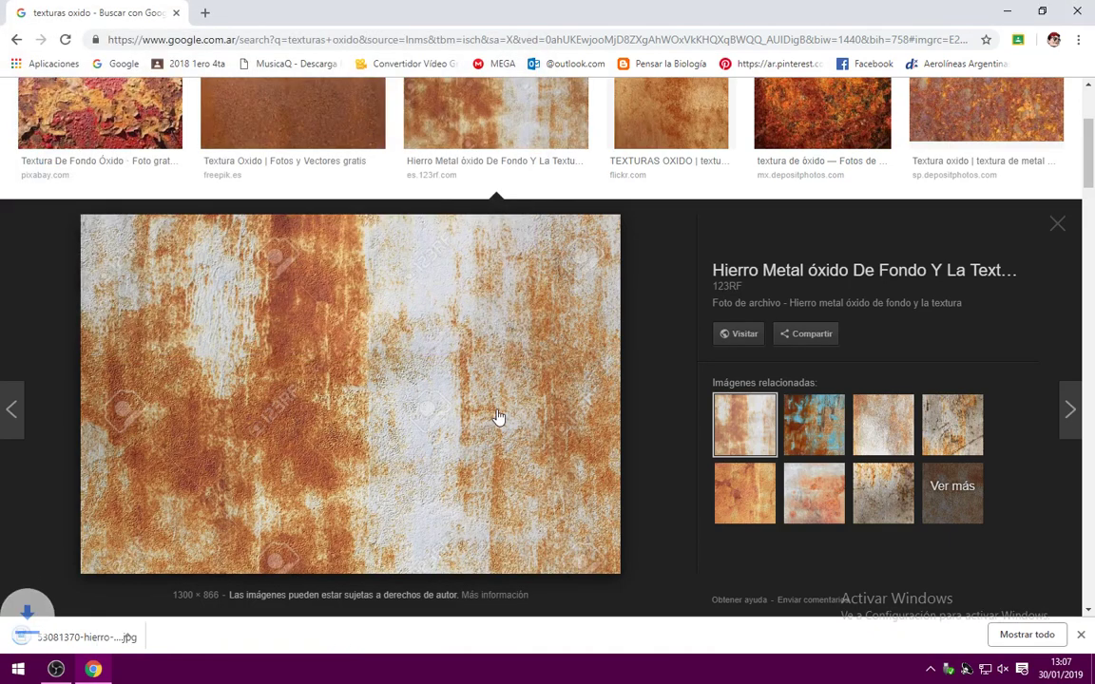
Save the 768 × 1024 Flickr rust texture as a JPEG in the Ford E 150 folder and close the browser.
scroll(498, 415, up, 2)
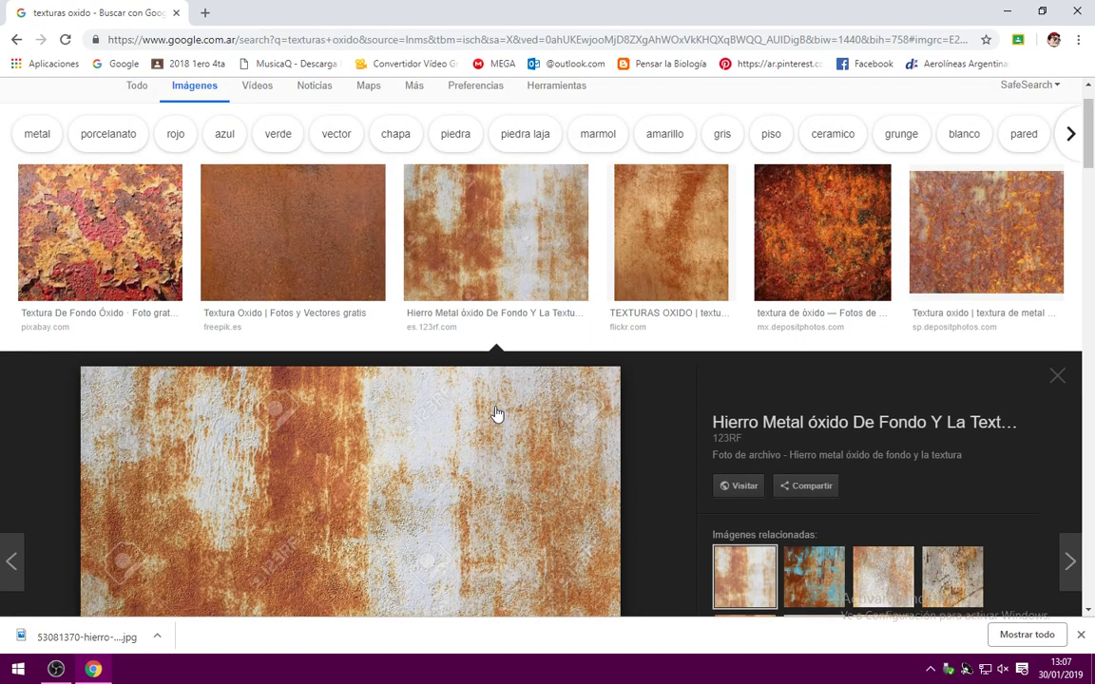
scroll(496, 414, down, 2)
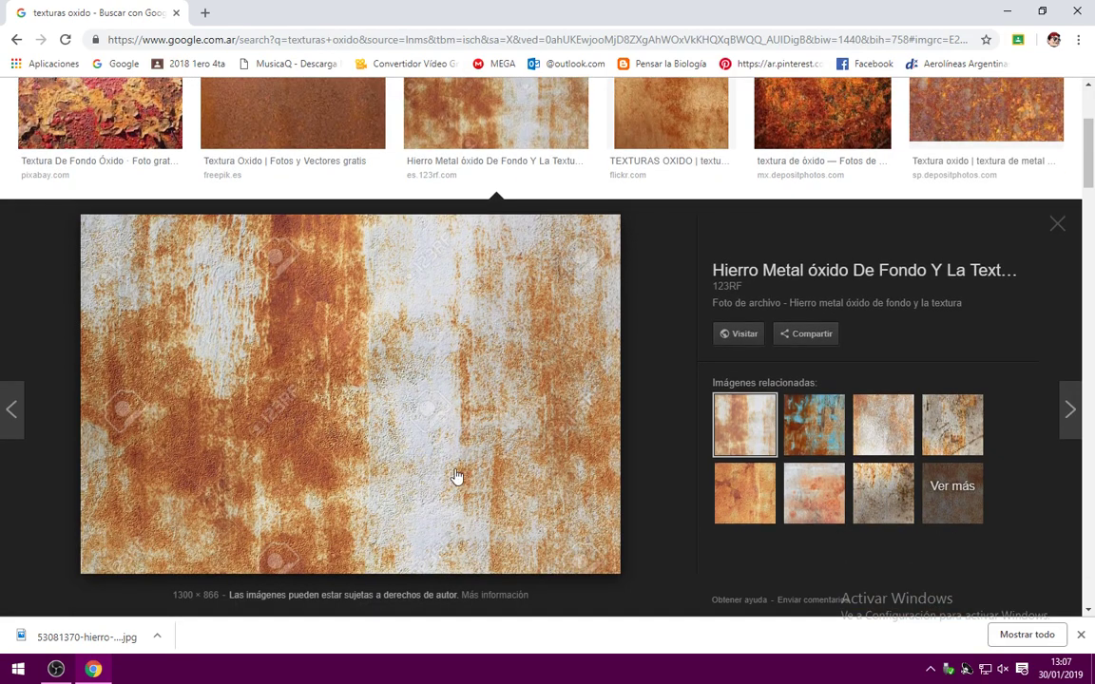
scroll(456, 475, up, 3)
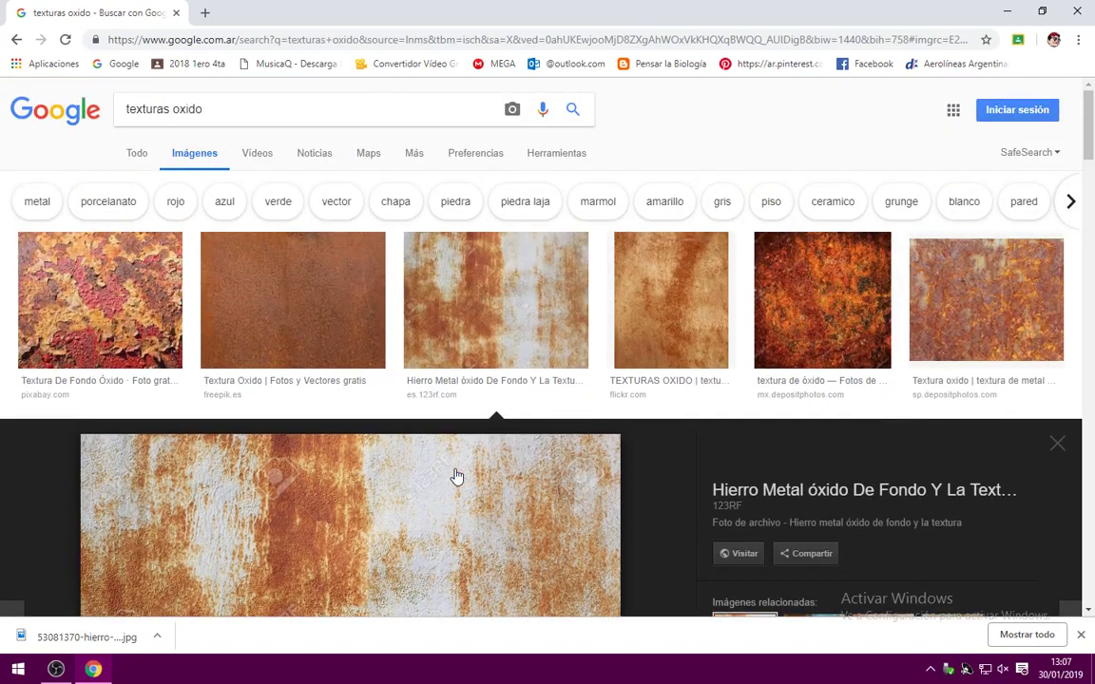
click(695, 323)
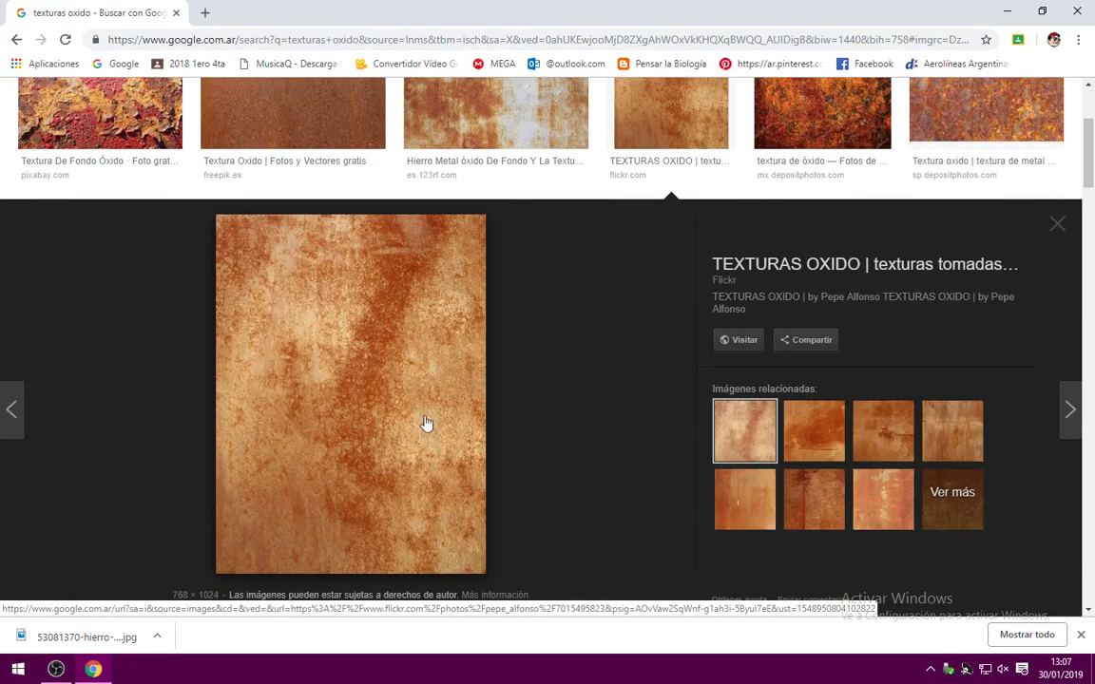
right_click(311, 333)
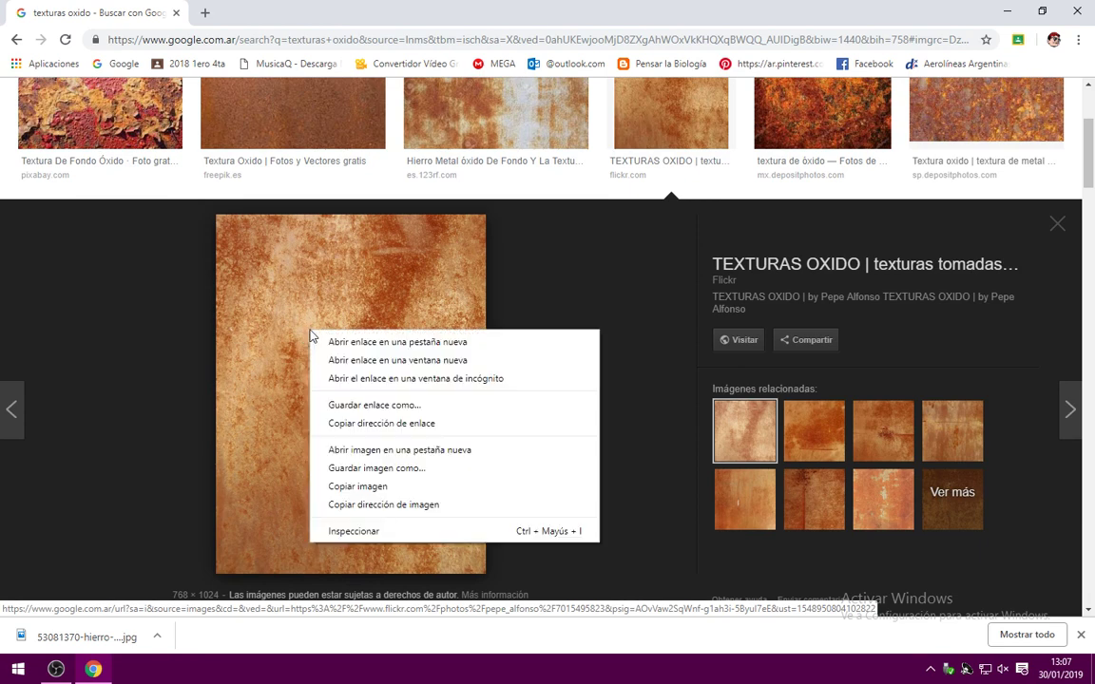
click(371, 469)
click(264, 288)
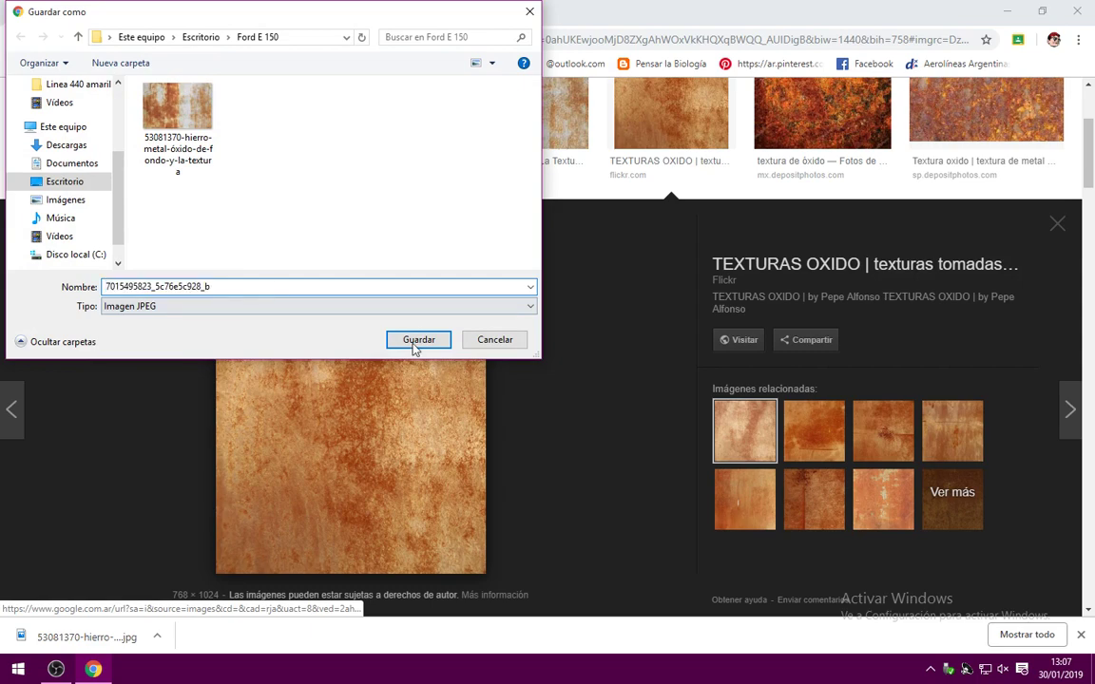
click(416, 345)
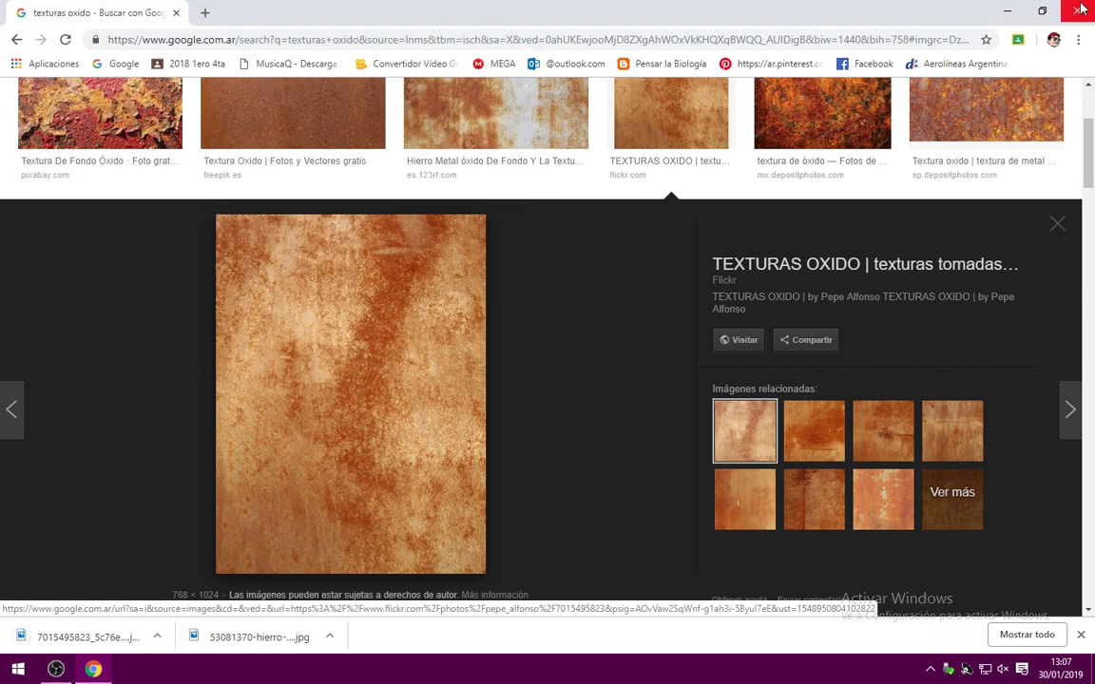
click(1077, 11)
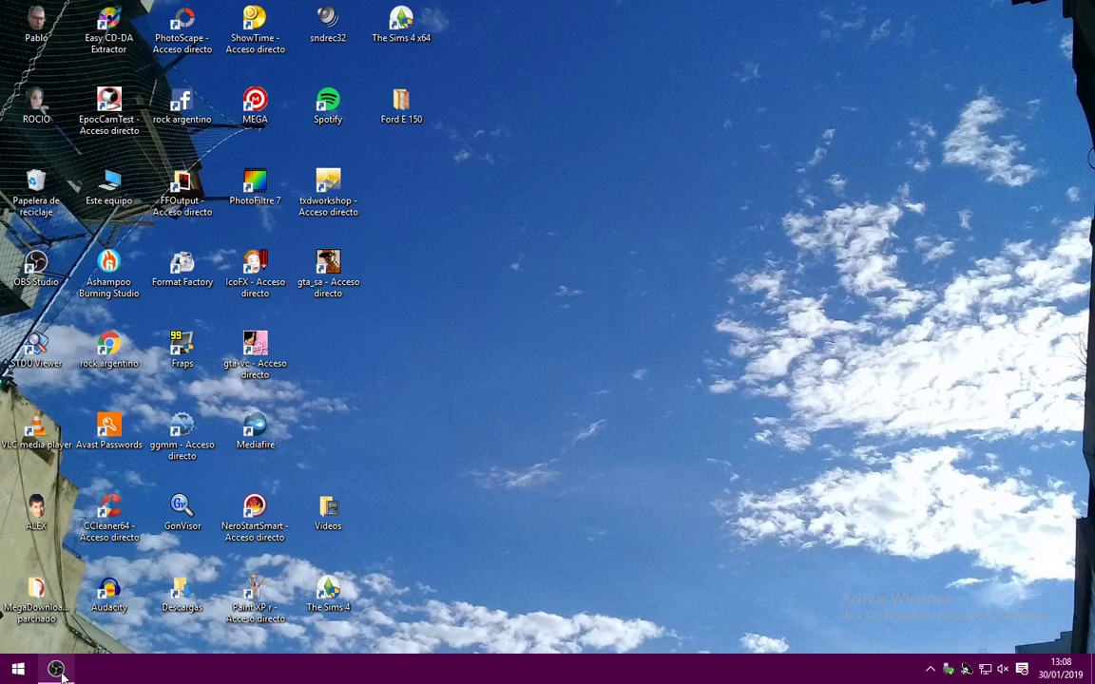
mouse_move(56, 670)
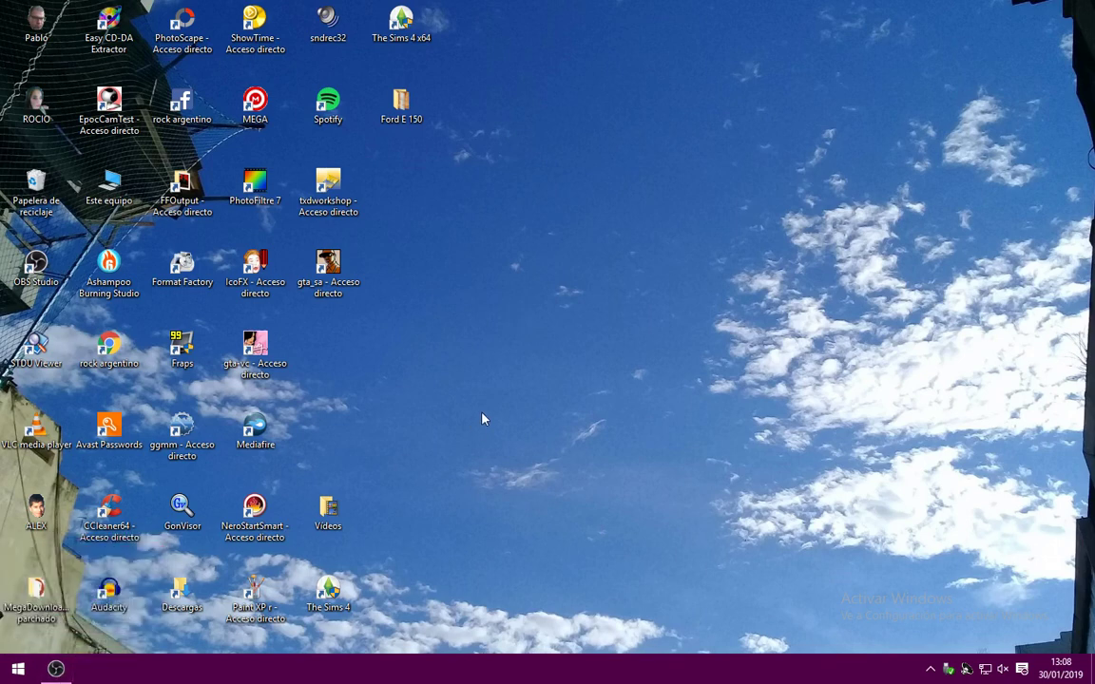
click(56, 669)
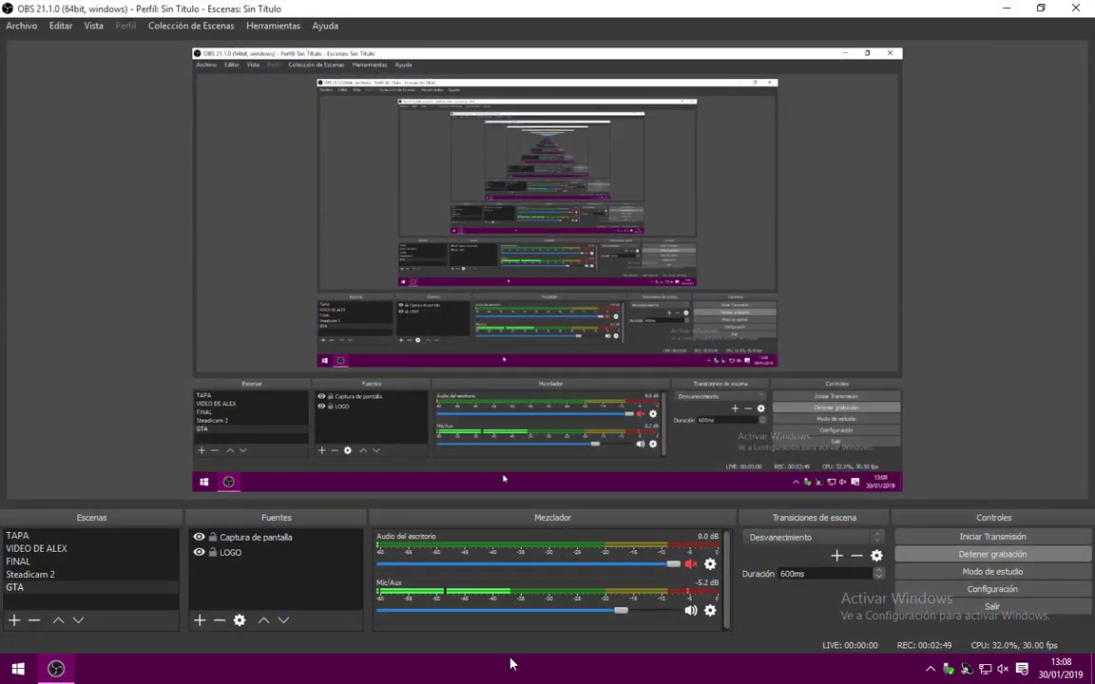
click(984, 556)
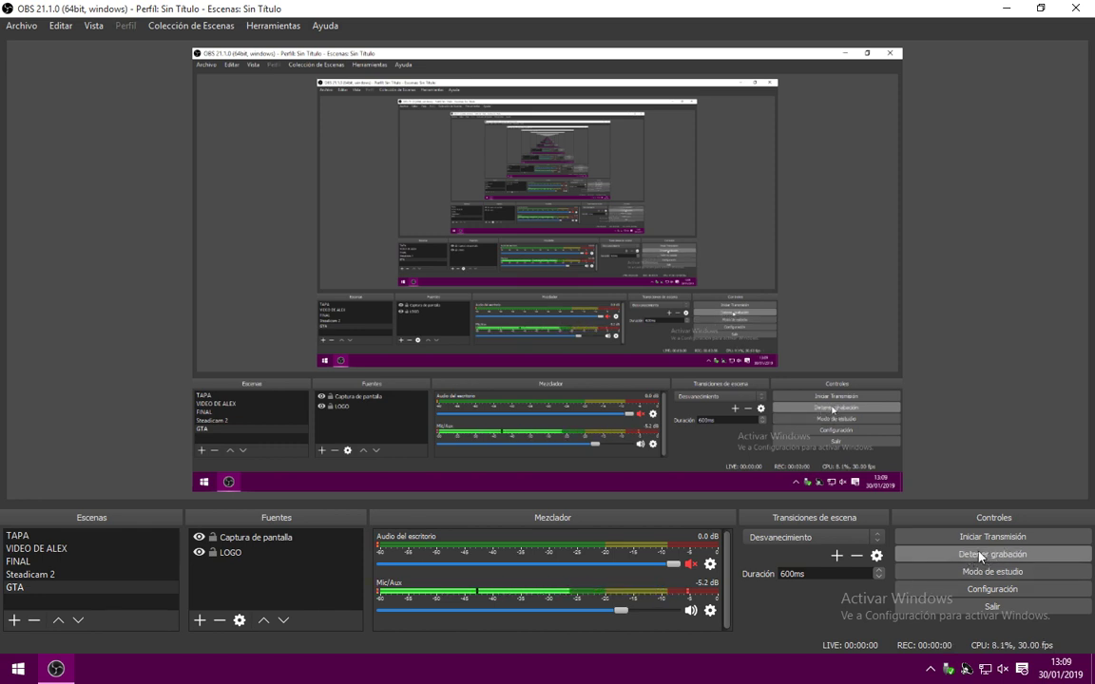
click(1007, 8)
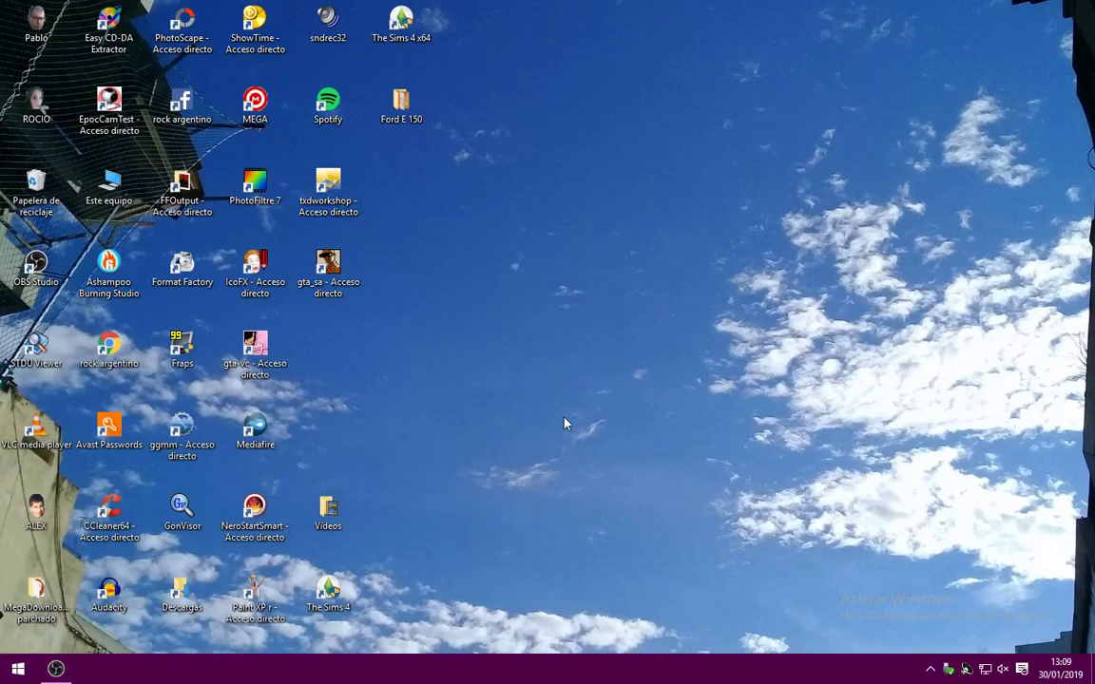
Open the 53081370-hierro-metal-óxido-de-fondo-y-la-textura image from the desktop folder Ford E 150 in Paint.
double_click(398, 115)
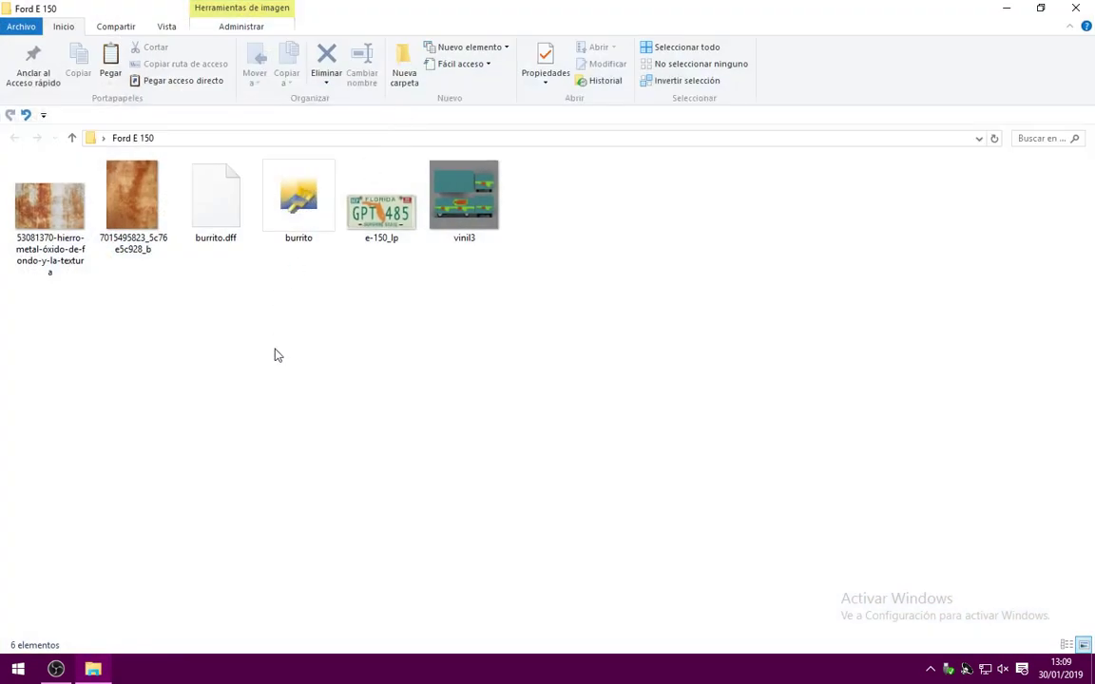
right_click(49, 218)
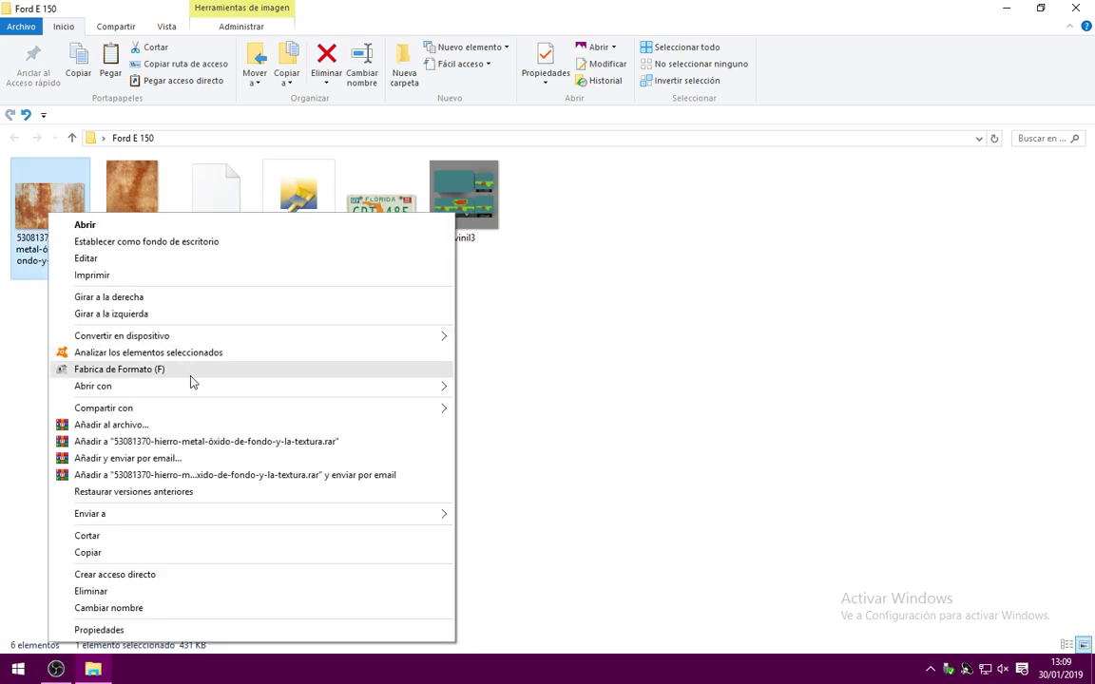
mouse_move(194, 385)
click(511, 488)
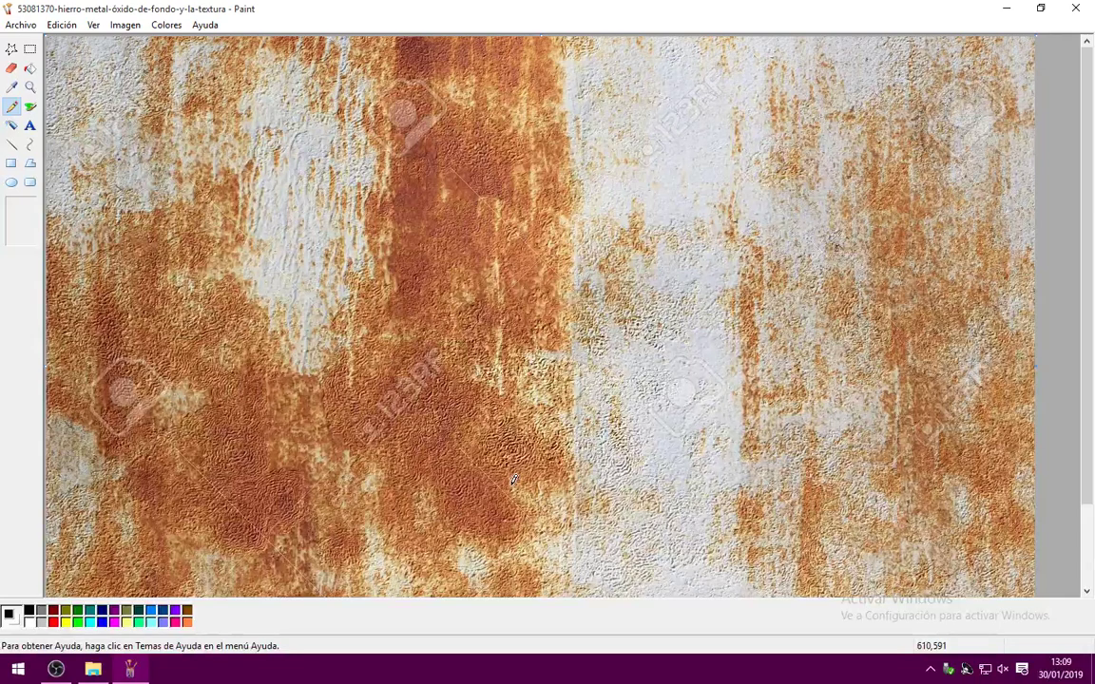
click(57, 670)
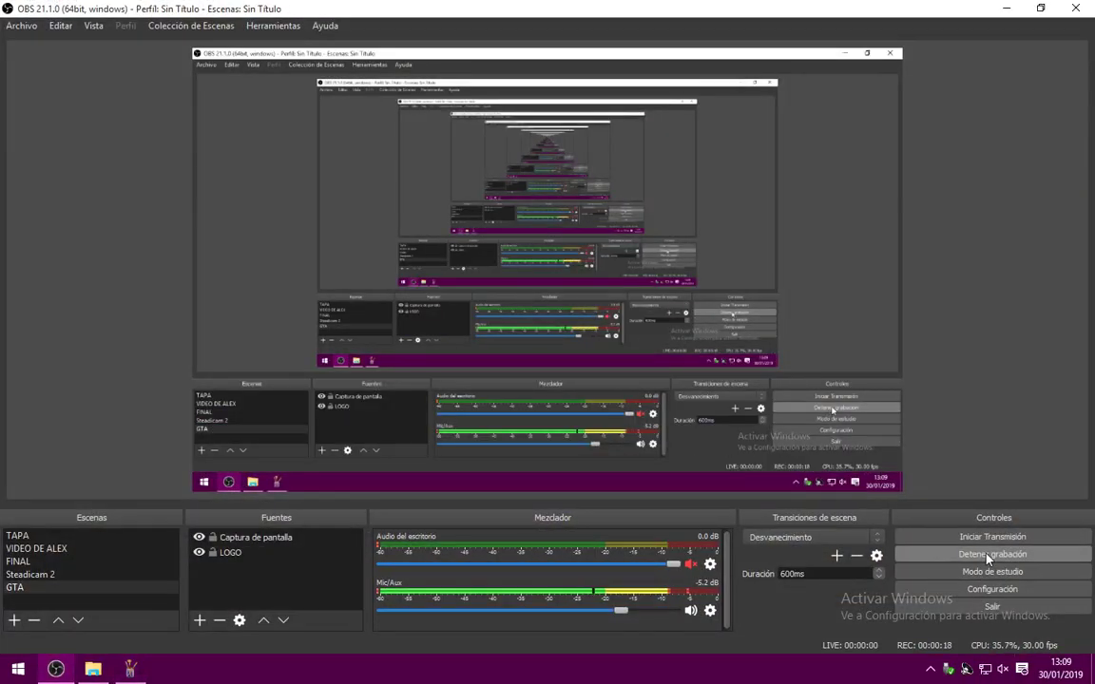
click(1003, 9)
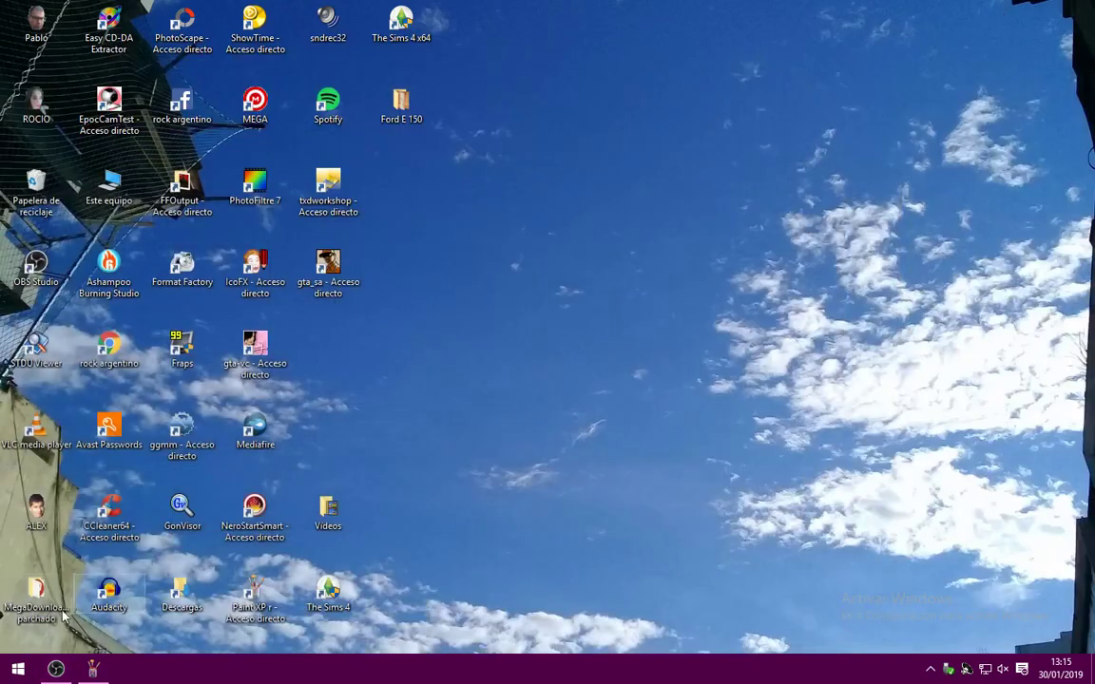
click(92, 669)
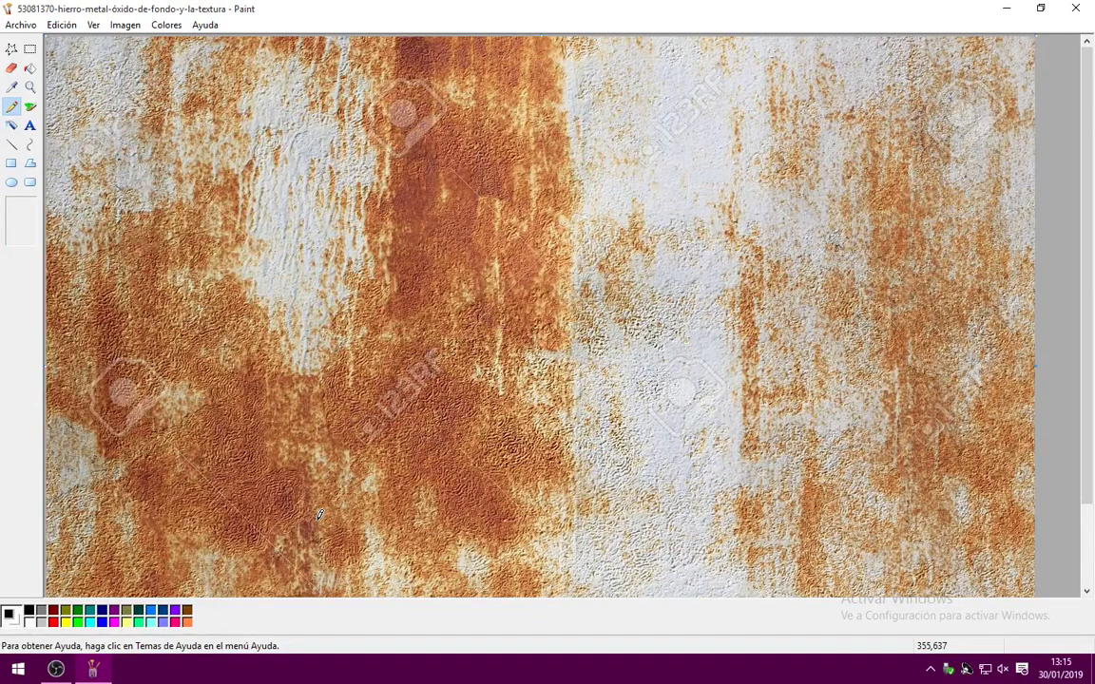
key(XF86AudioMute)
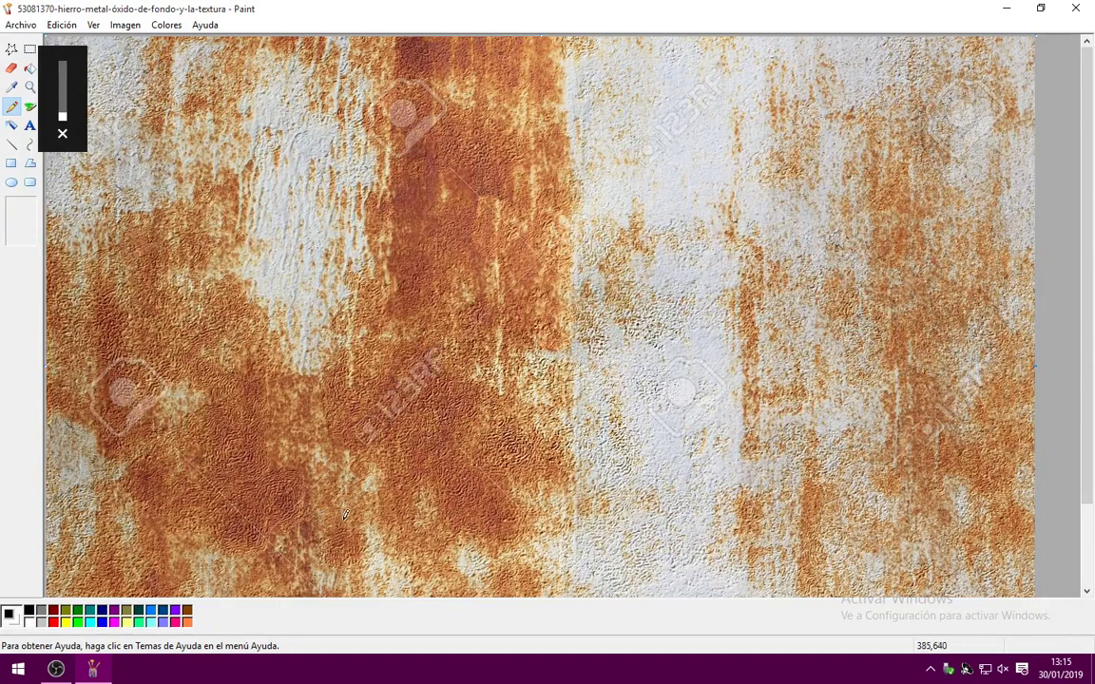
Open the vinil3 image from the desktop folder Ford E 150 in Paint and bring the van's side panel into view.
click(1010, 10)
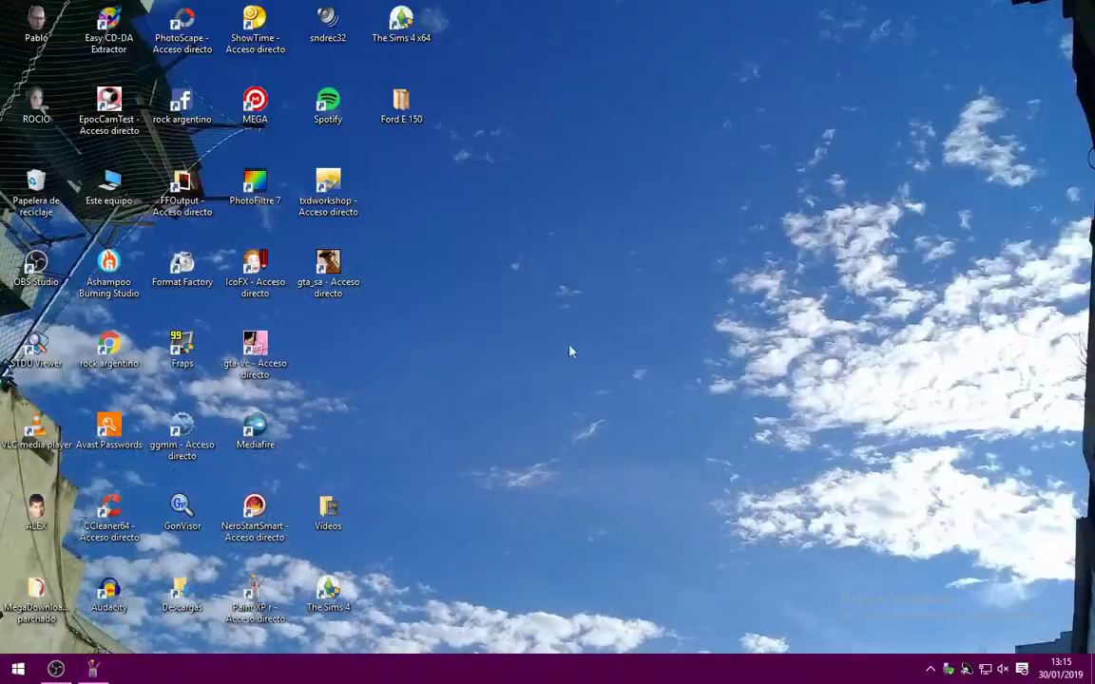
double_click(399, 102)
right_click(460, 206)
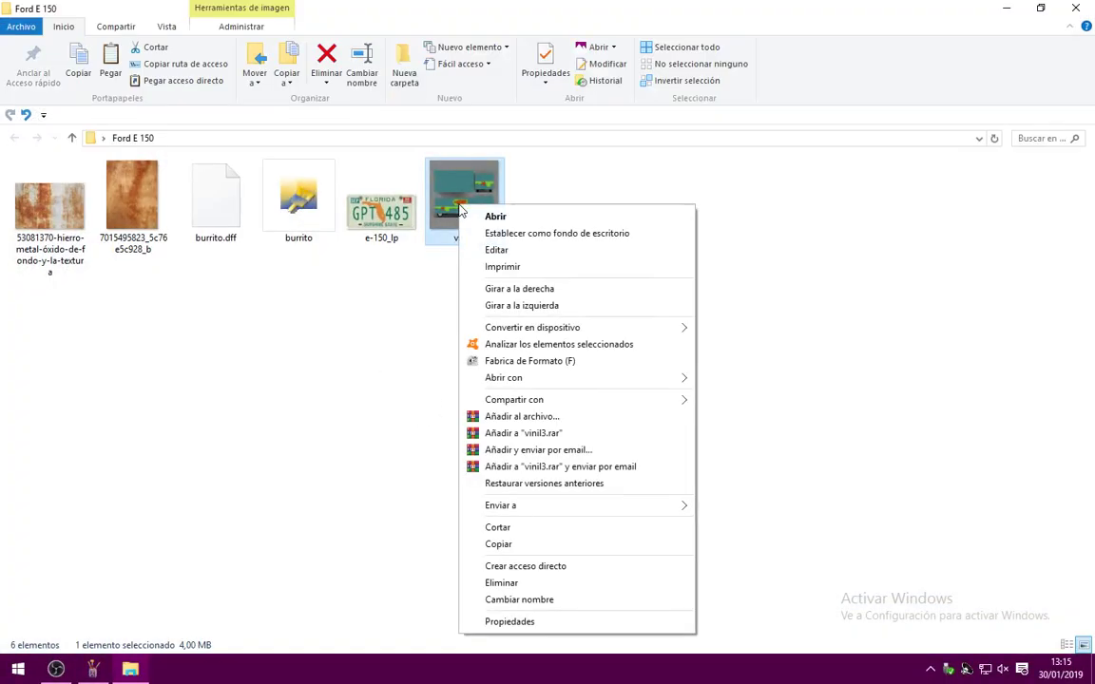
mouse_move(547, 378)
click(761, 446)
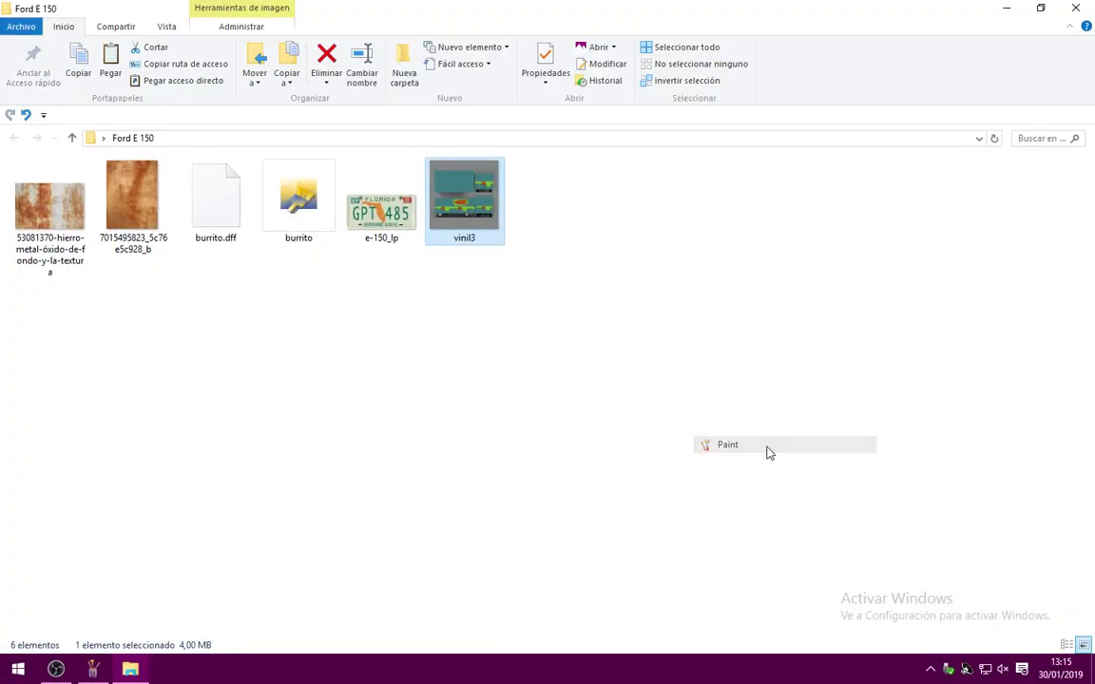
scroll(700, 419, down, 3)
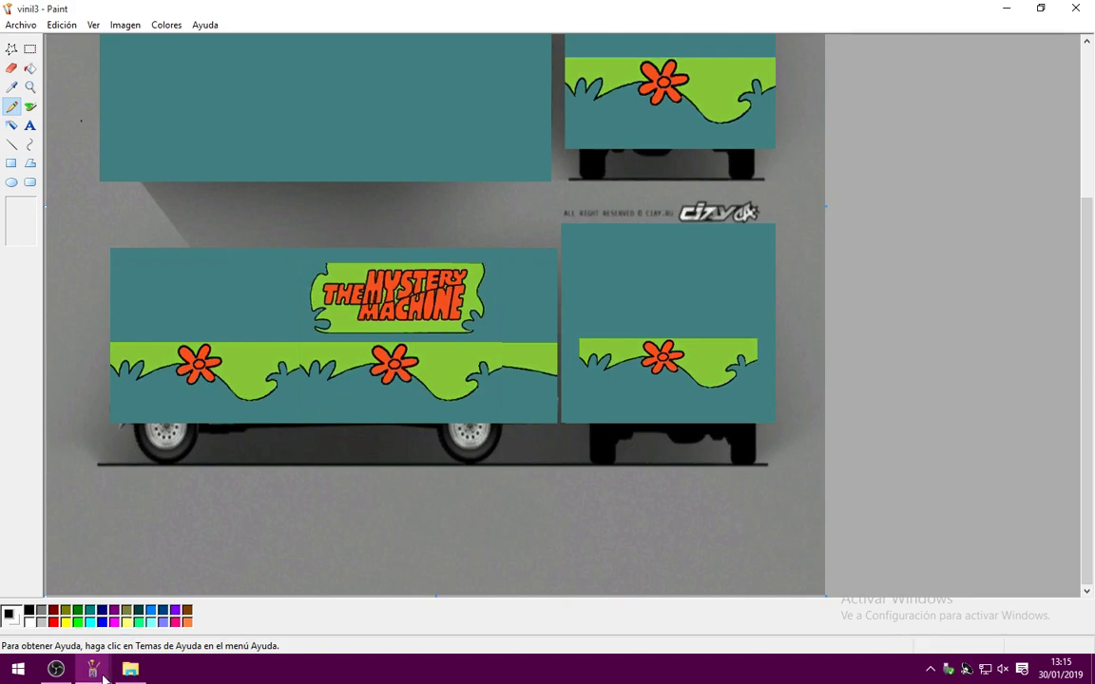
Shrink the rust image to 50% horizontally and vertically, and enlarge its canvas to leave blank space beside and below it.
mouse_move(95, 671)
click(82, 599)
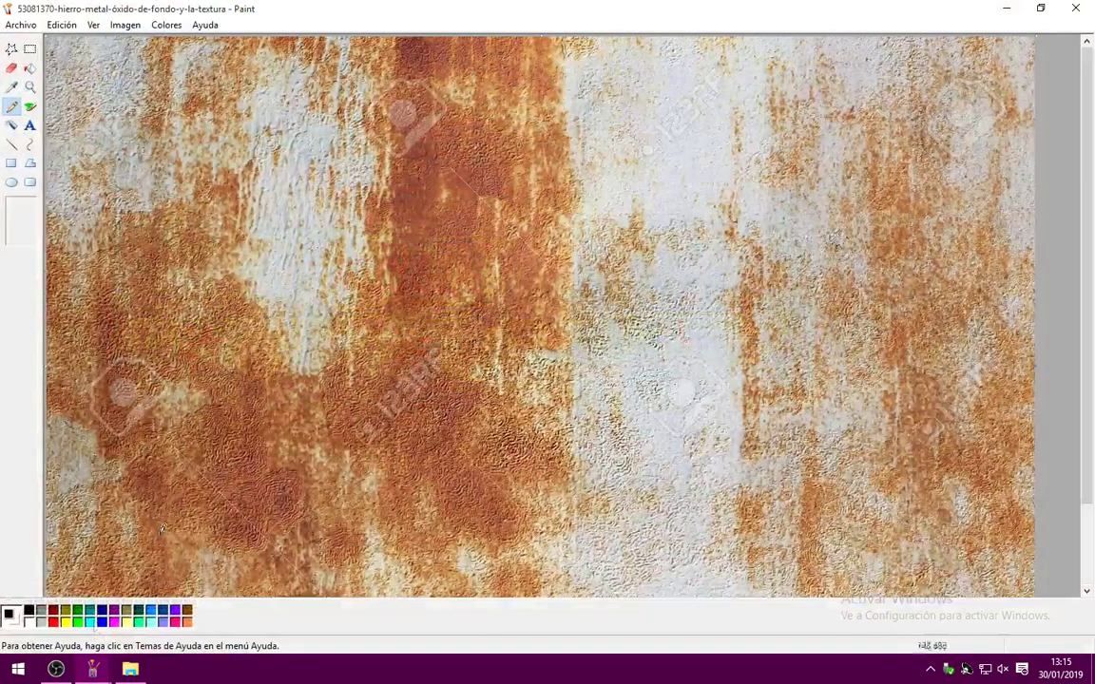
click(125, 25)
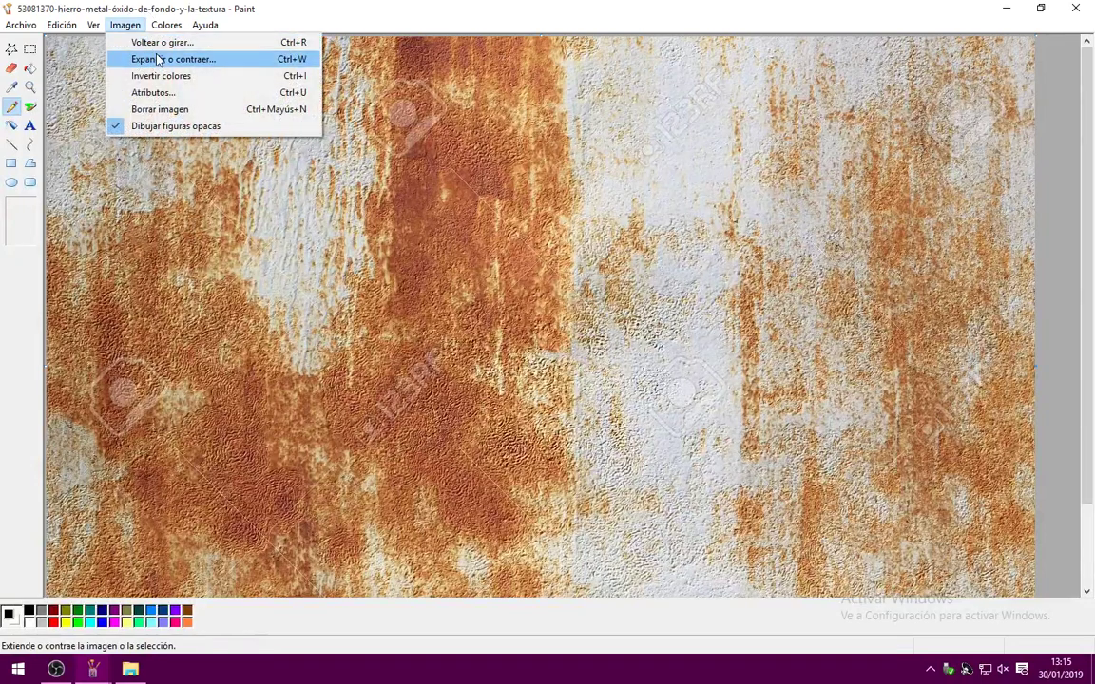
click(157, 58)
text(50)
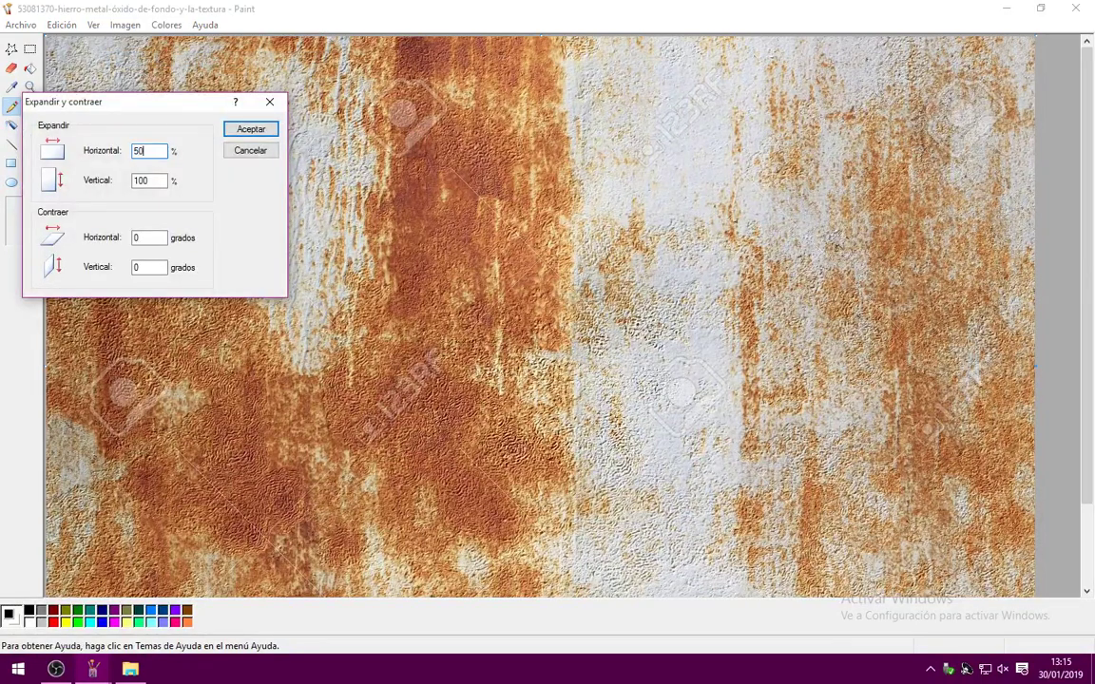
drag(149, 180, 134, 182)
text(50)
key(Return)
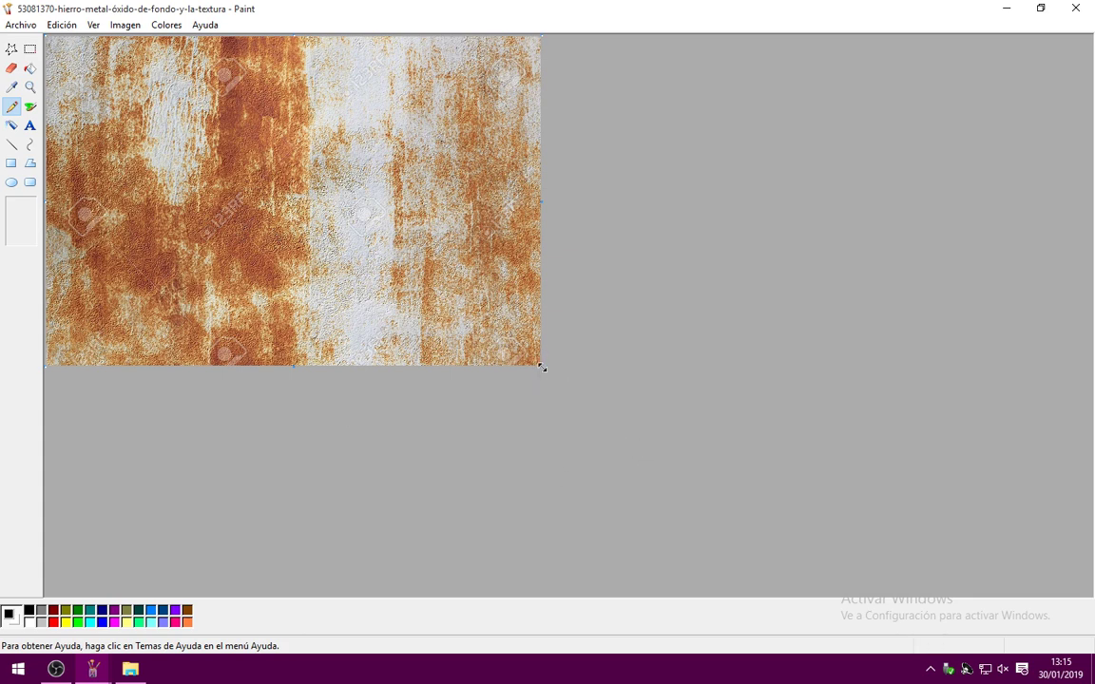
drag(542, 368, 1063, 587)
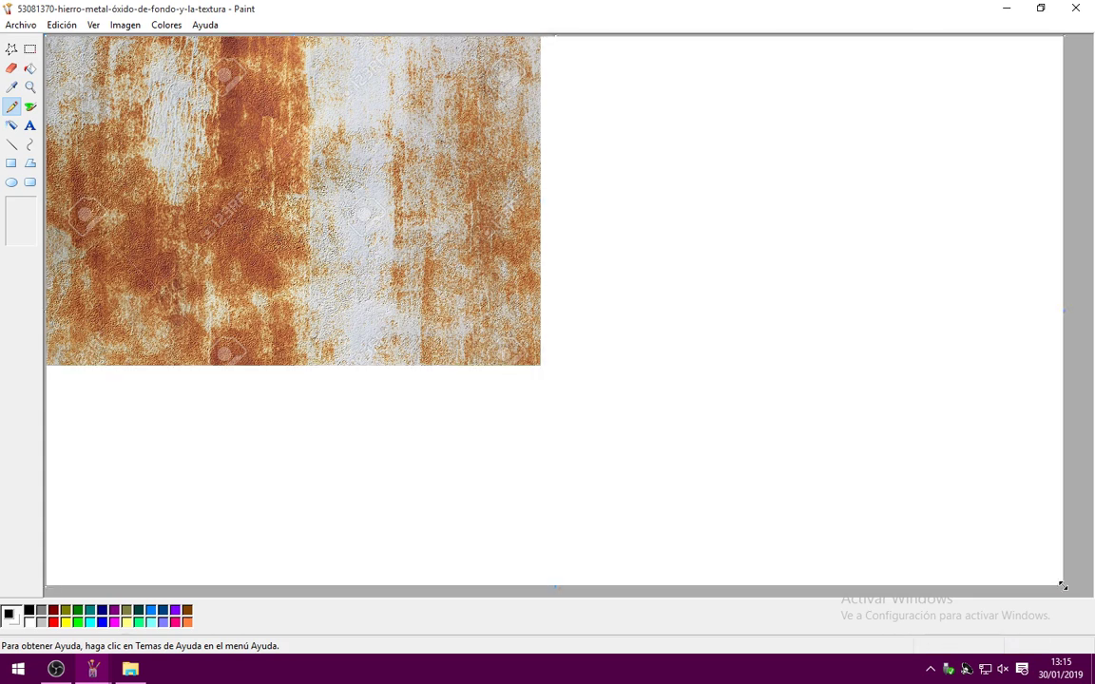
Copy a rectangular area enclosing the van's Mystery Machine side panel from vinil3, and minimize that image.
mouse_move(100, 676)
click(206, 622)
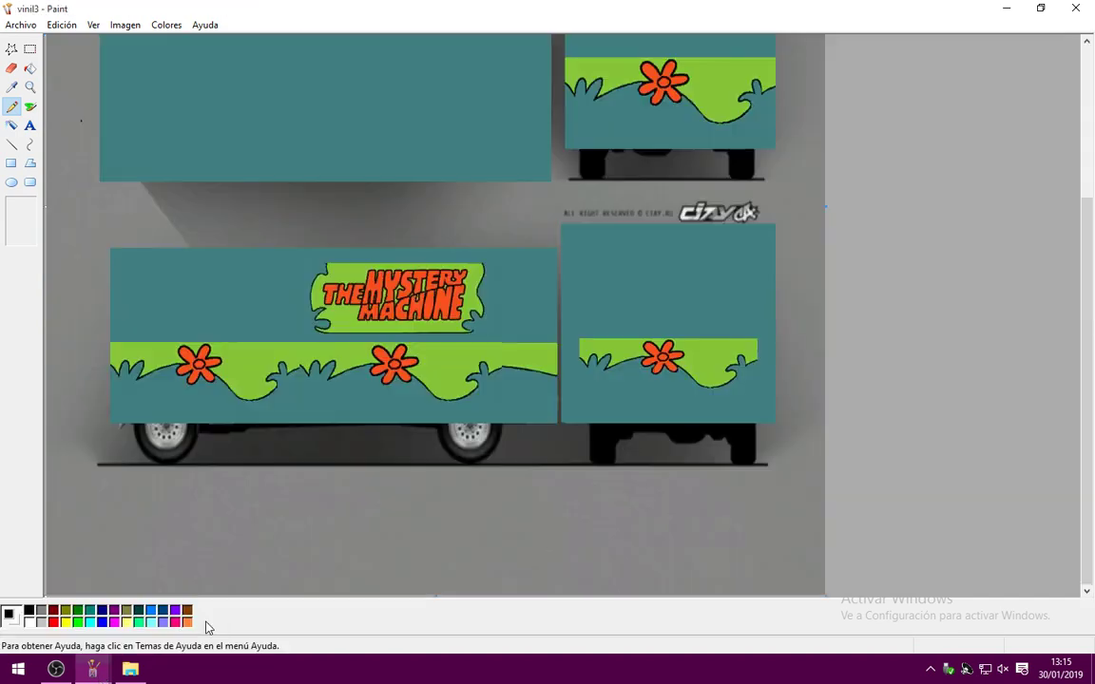
click(31, 48)
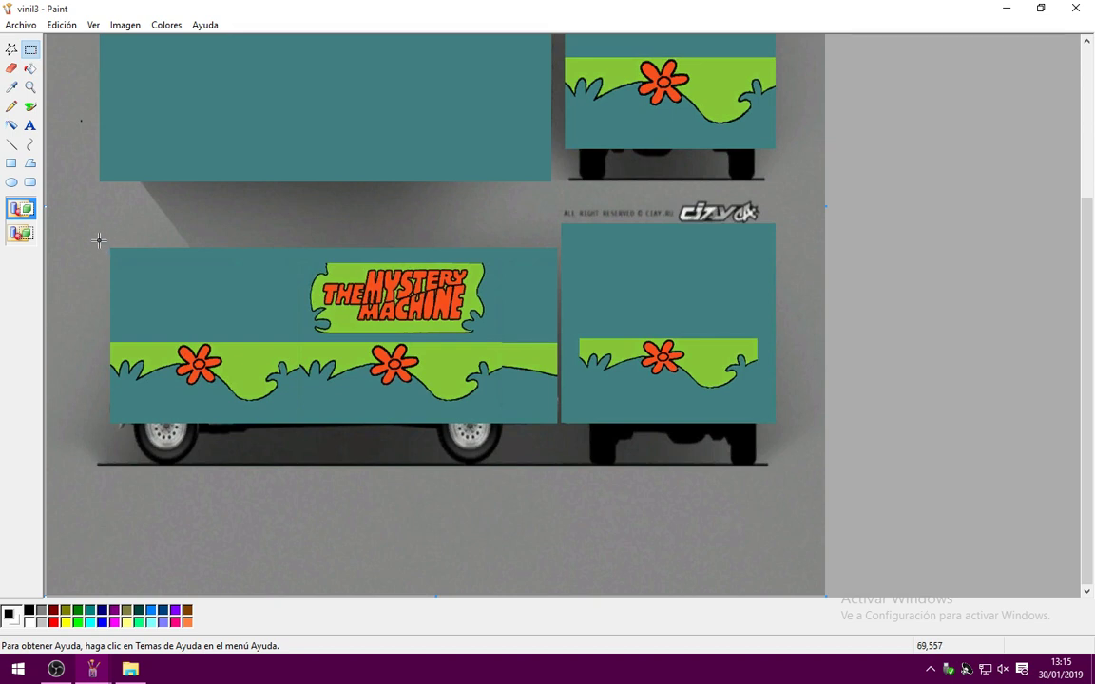
drag(99, 242, 559, 429)
right_click(456, 344)
click(488, 369)
click(428, 509)
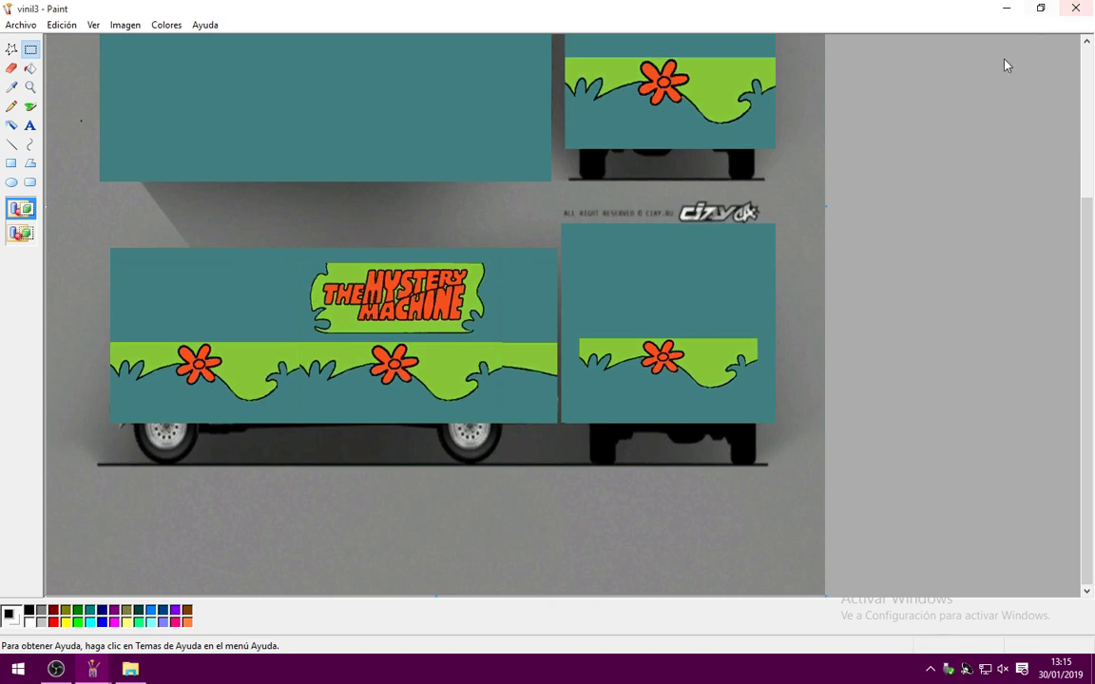
click(1007, 7)
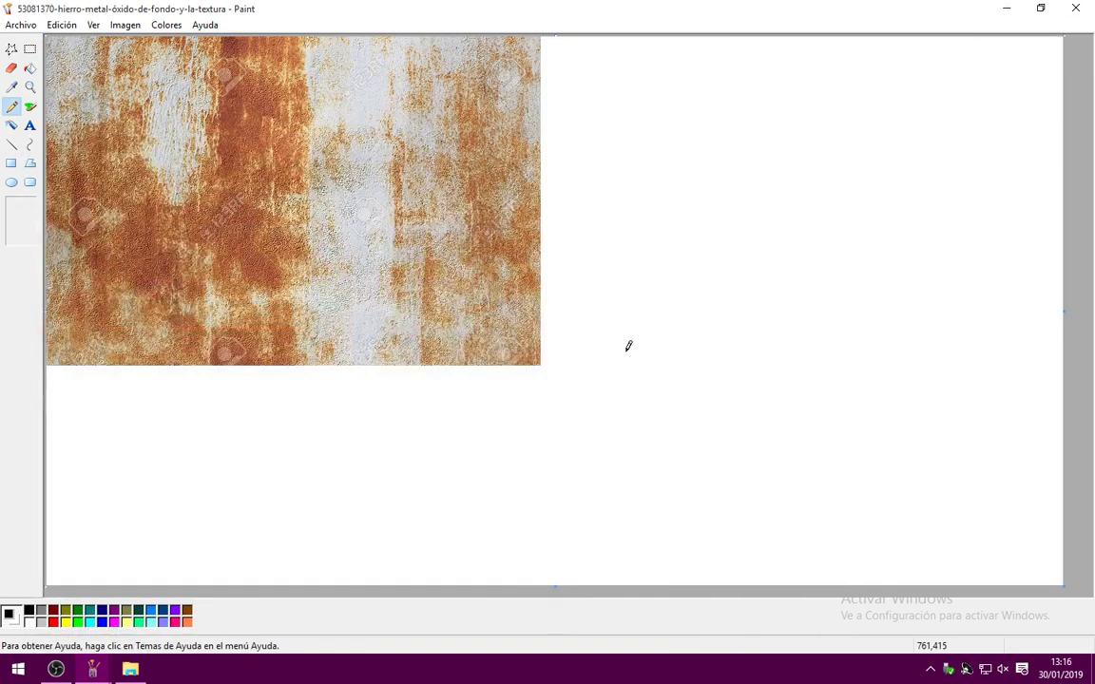
Paste the copied side panel into the rust image and move it onto the blank canvas beside the texture.
click(30, 48)
right_click(120, 132)
click(152, 171)
drag(148, 162, 672, 422)
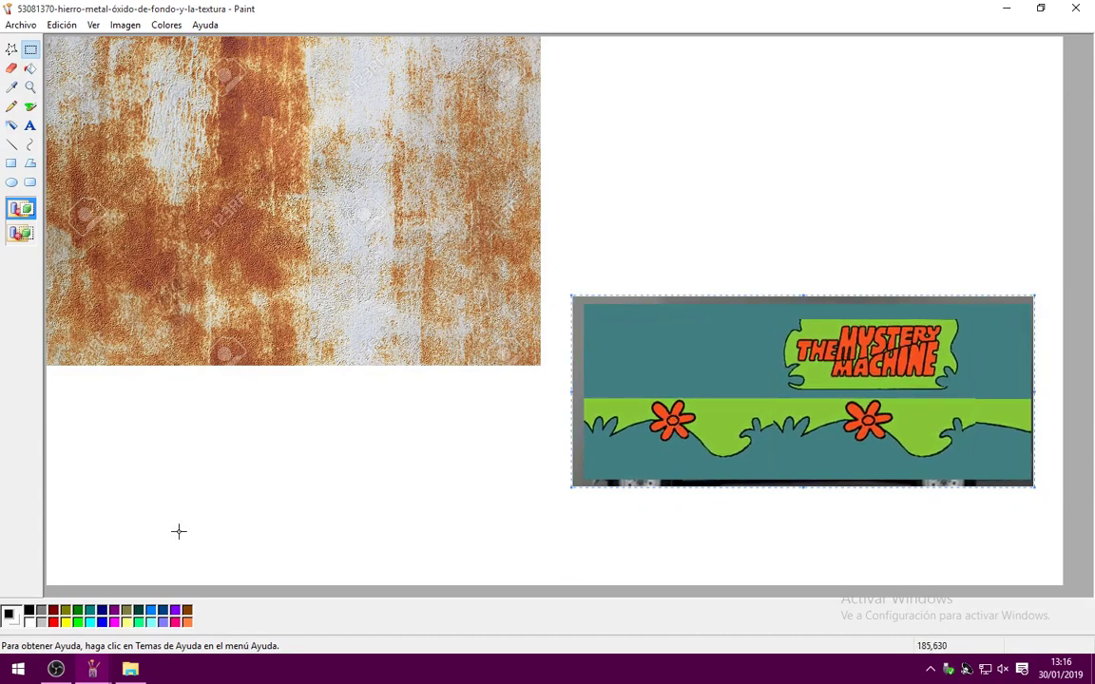
Frame the pasted side panel with solid red rectangles on all four sides, covering the grey margins up to its edges.
click(20, 233)
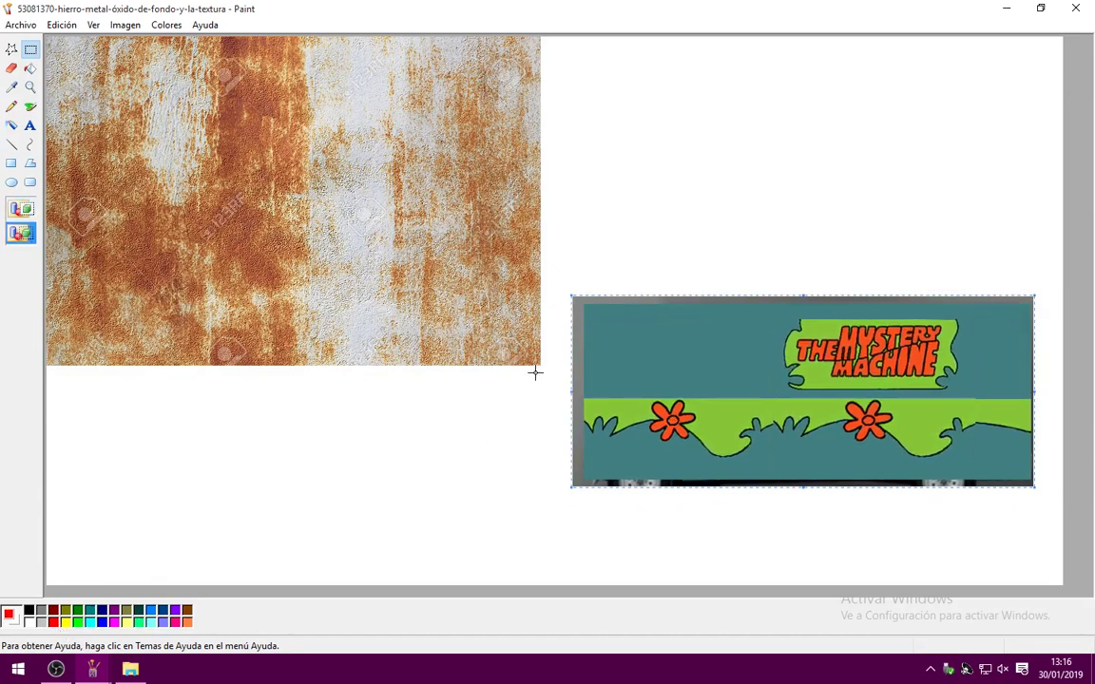
drag(554, 245, 986, 279)
click(11, 164)
click(20, 236)
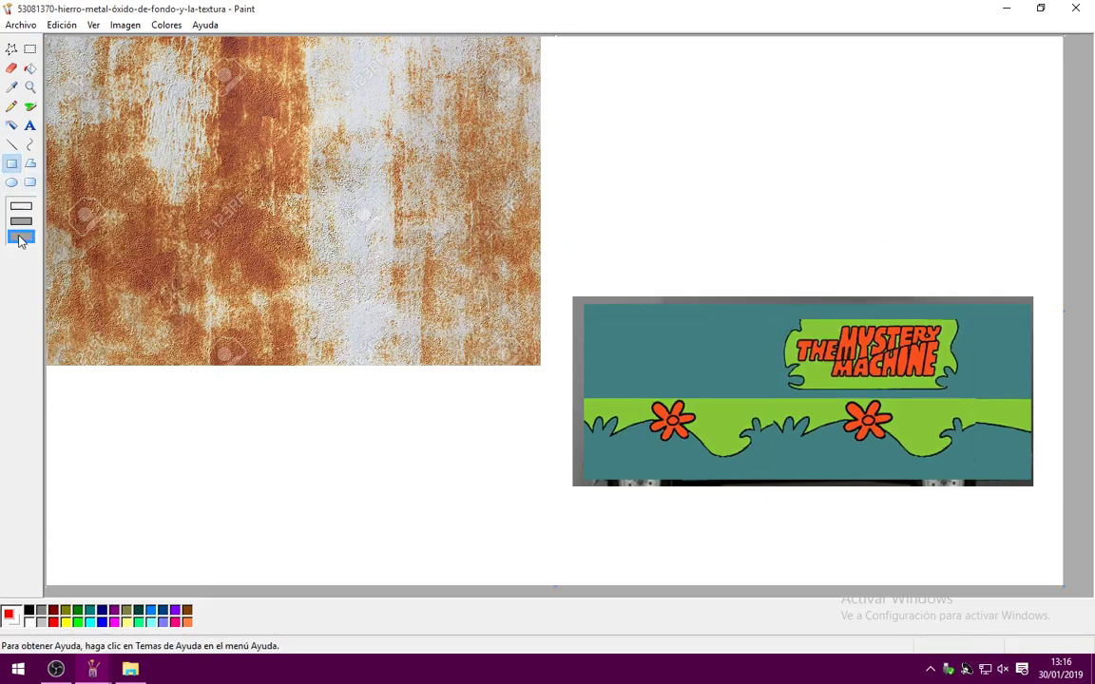
drag(552, 252, 1048, 306)
drag(1046, 553, 532, 480)
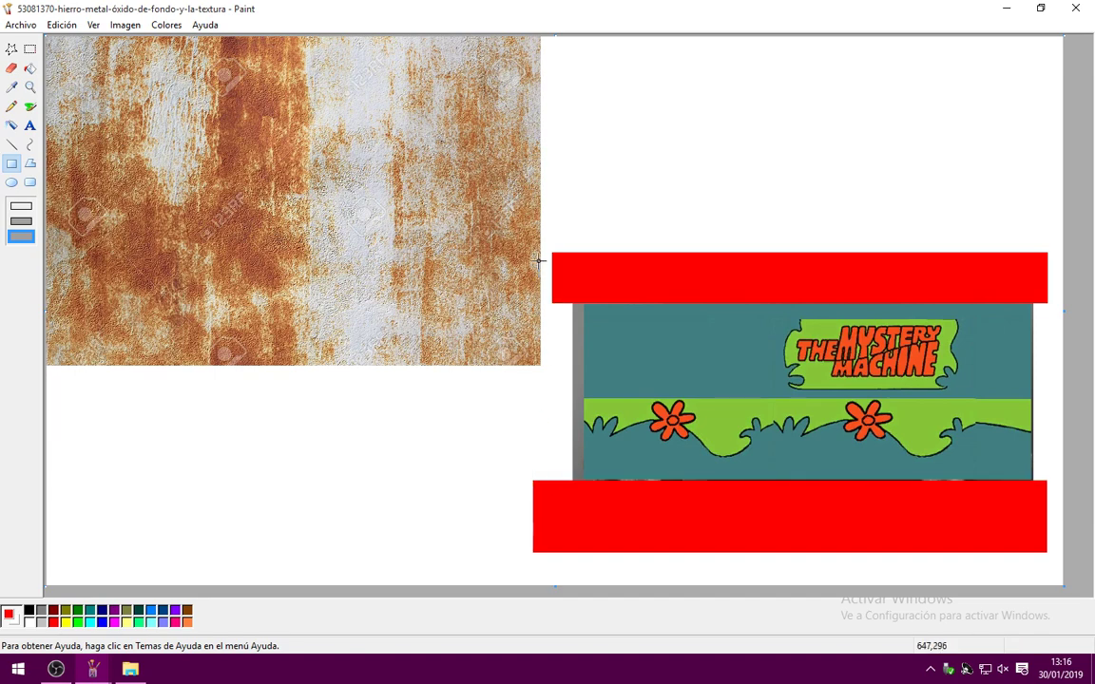
drag(541, 253, 582, 499)
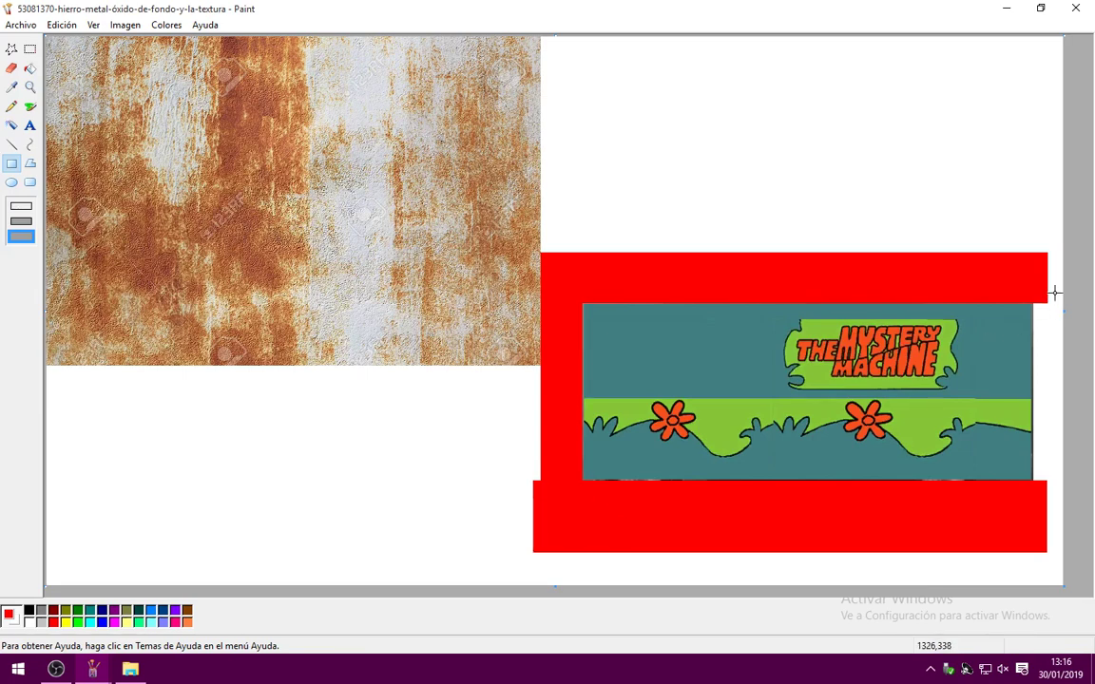
drag(1054, 291, 1034, 494)
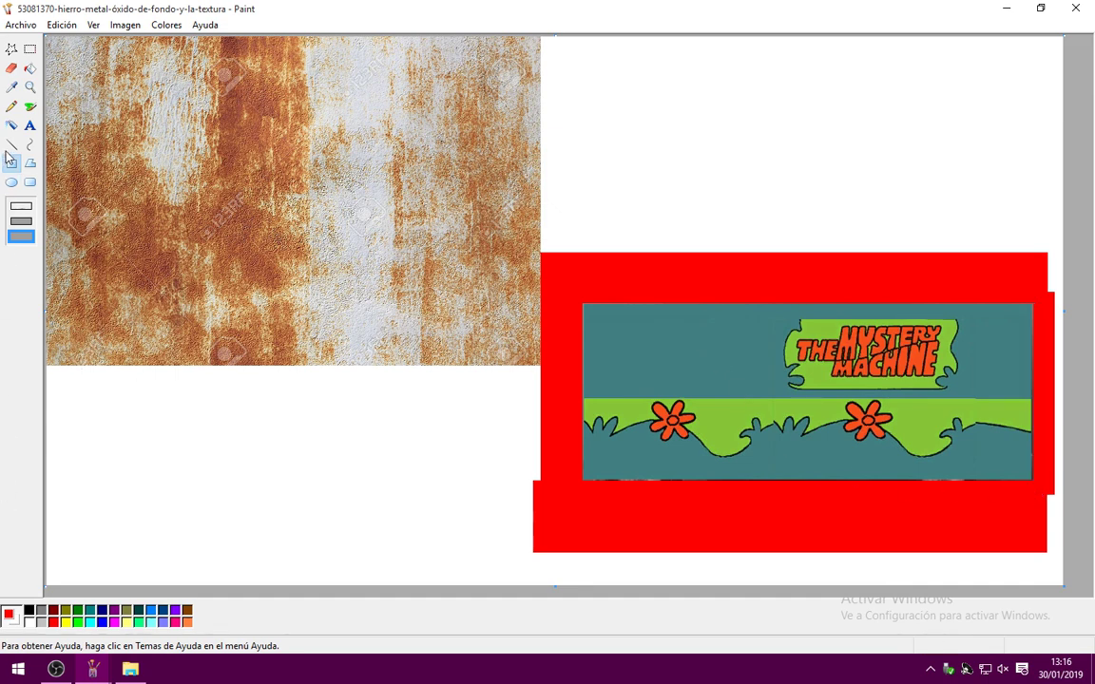
Pick the white of the canvas and cover the side panel inside the red frame with a filled white rectangle.
click(12, 87)
click(205, 459)
drag(583, 304, 1034, 483)
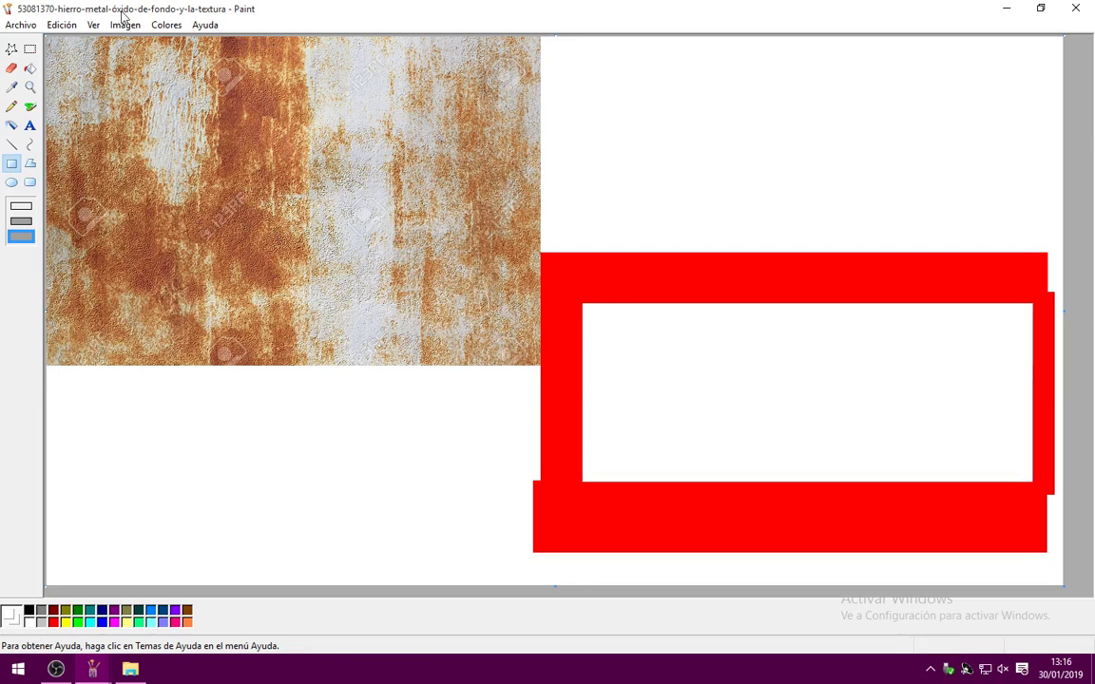
Move the red frame over the rust texture as a transparent selection so its opening surrounds the rusty area.
click(32, 54)
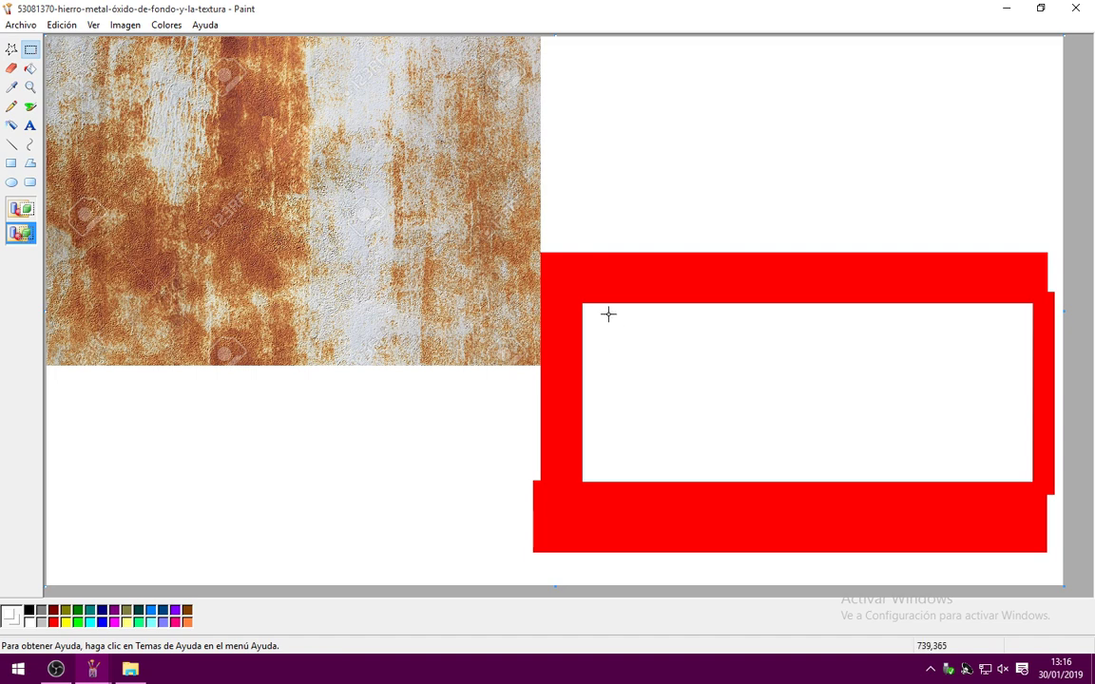
drag(548, 247, 1078, 567)
drag(975, 514, 462, 397)
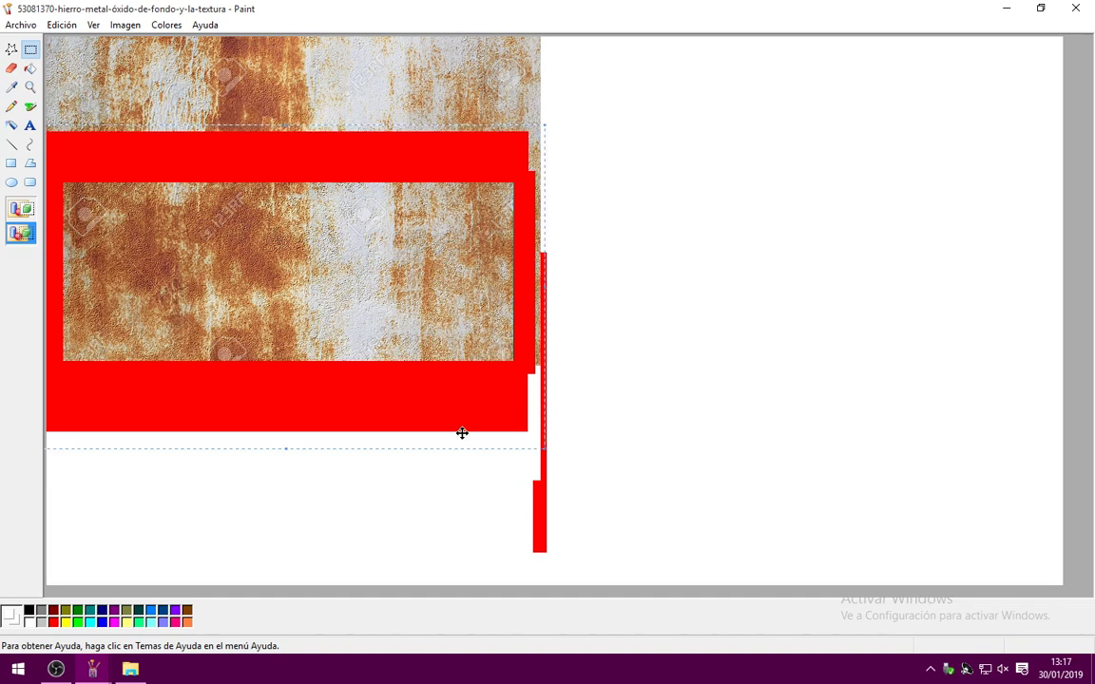
click(677, 449)
Fill the red frame around the rust with white, and cut the isolated rust rectangle to the clipboard.
click(24, 71)
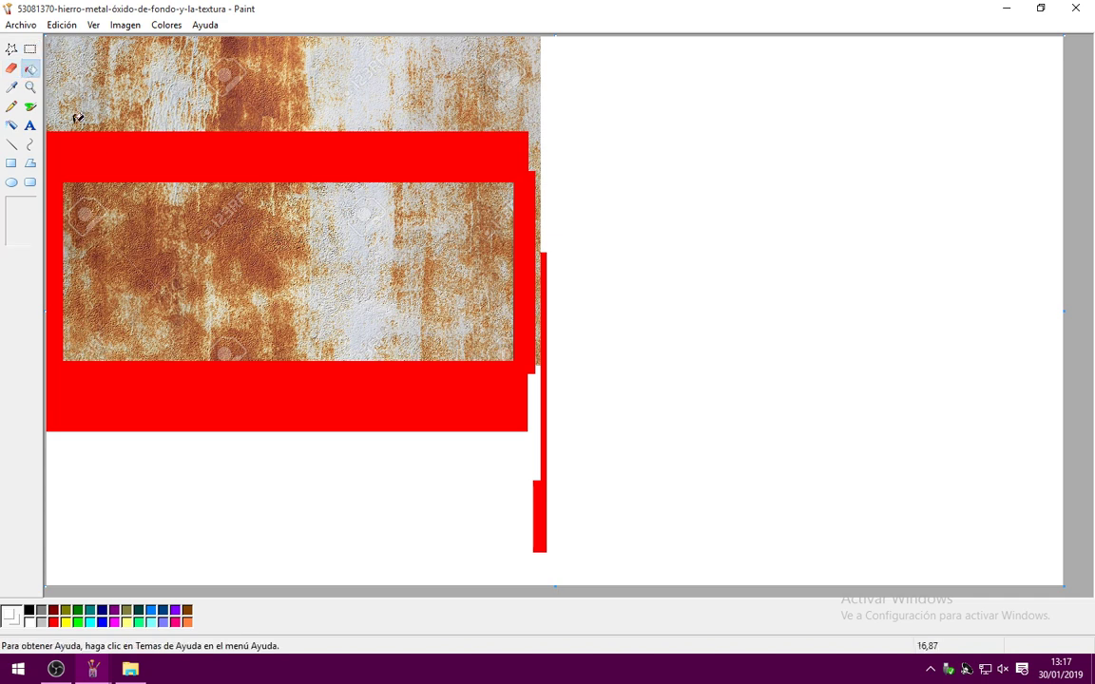
click(108, 150)
click(32, 54)
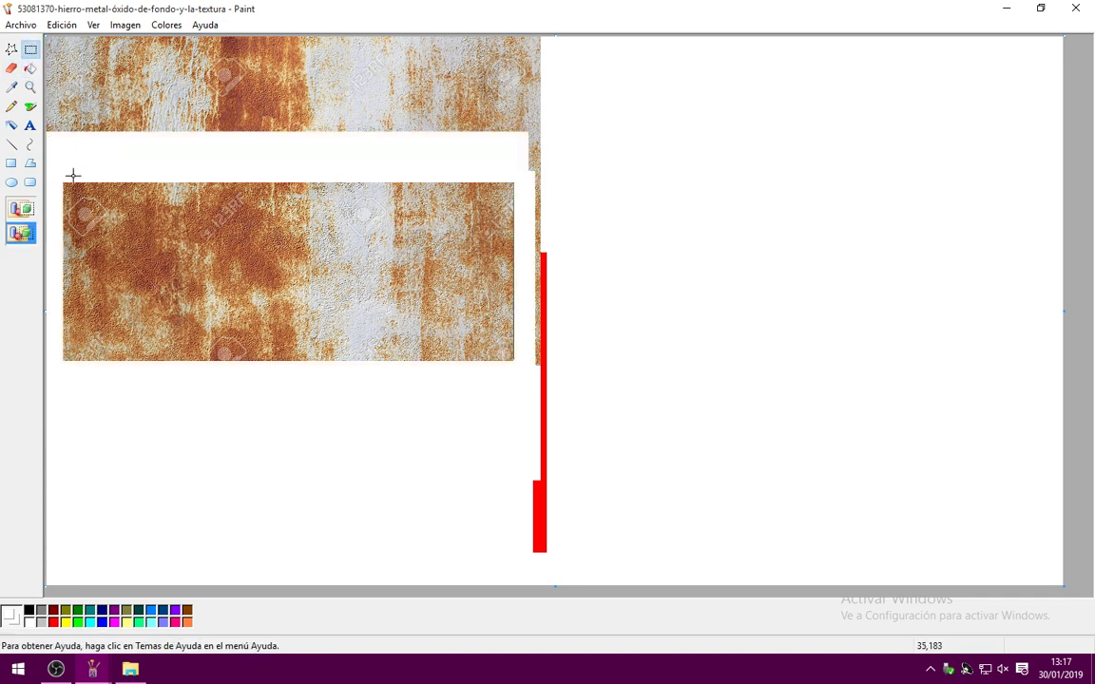
drag(59, 175, 521, 367)
right_click(458, 310)
click(480, 314)
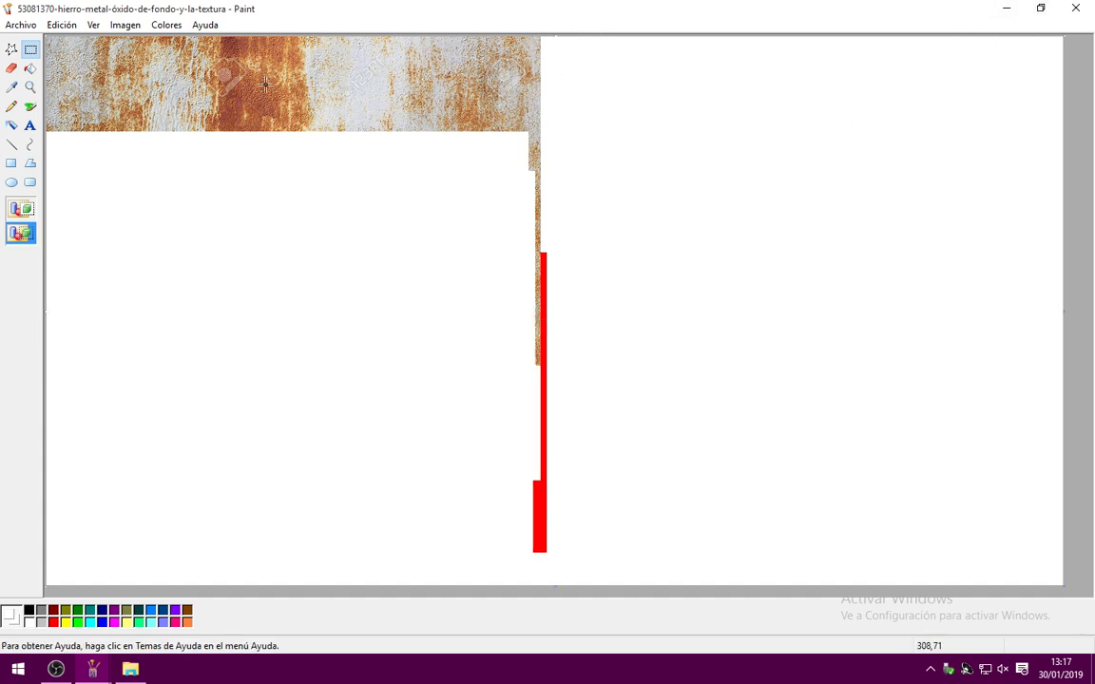
Close the rust image without saving its changes and return to the vinil3 image.
click(1075, 9)
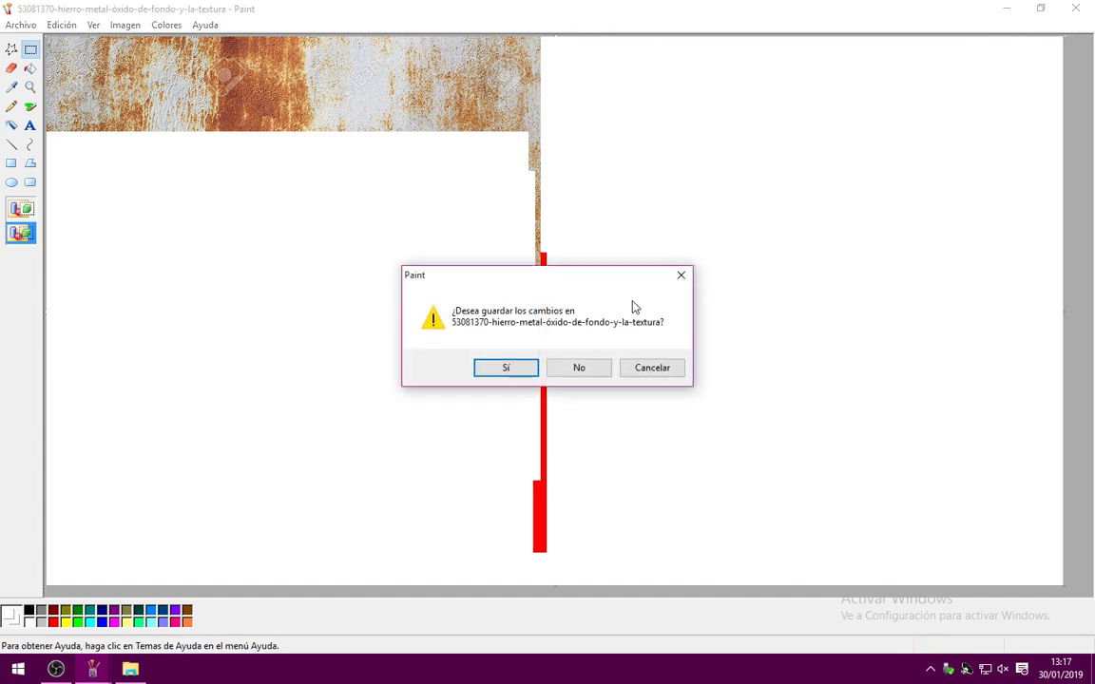
click(582, 368)
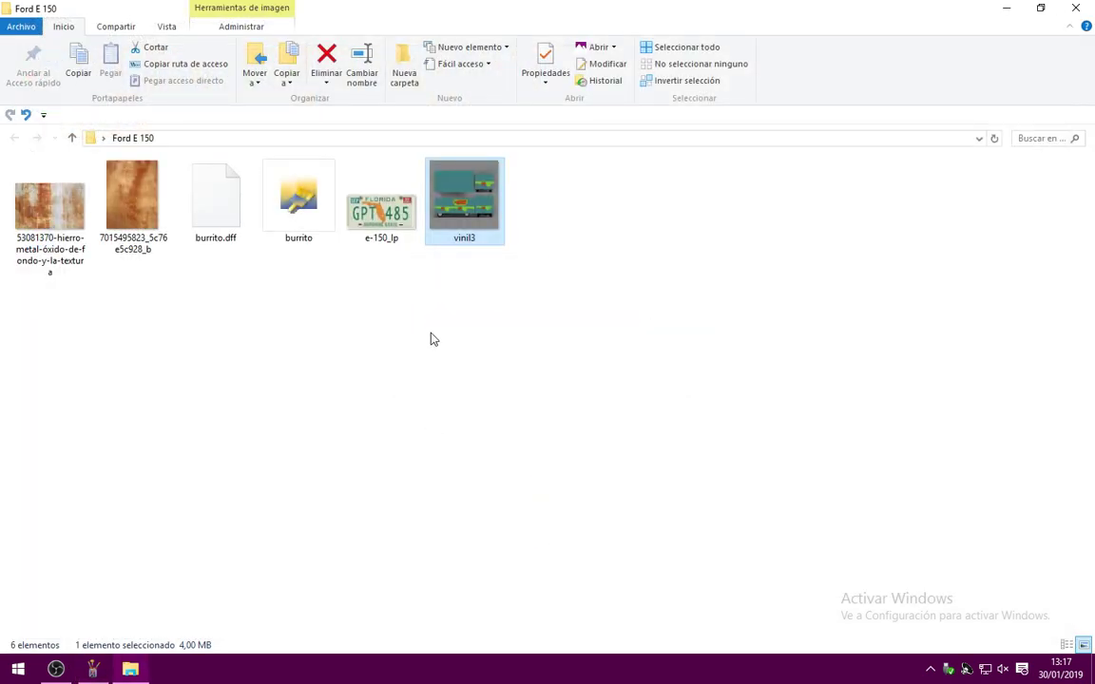
click(93, 669)
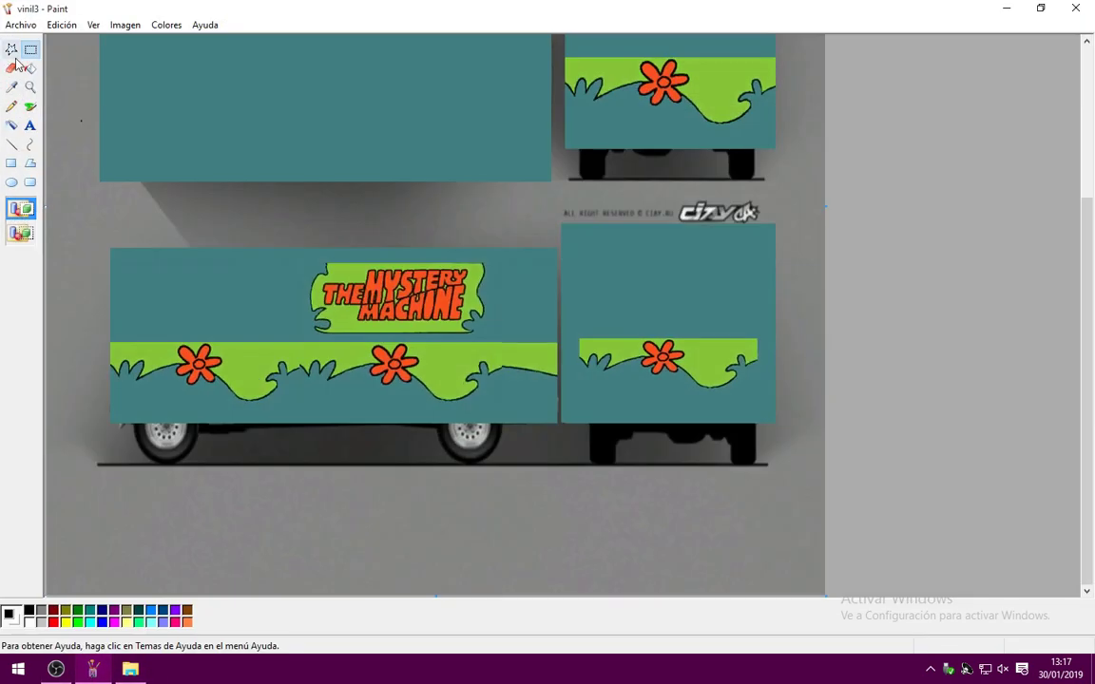
Paste the rust rectangle as a transparent selection and place it over the van's side panel with the Mystery Machine logo.
right_click(110, 113)
click(135, 149)
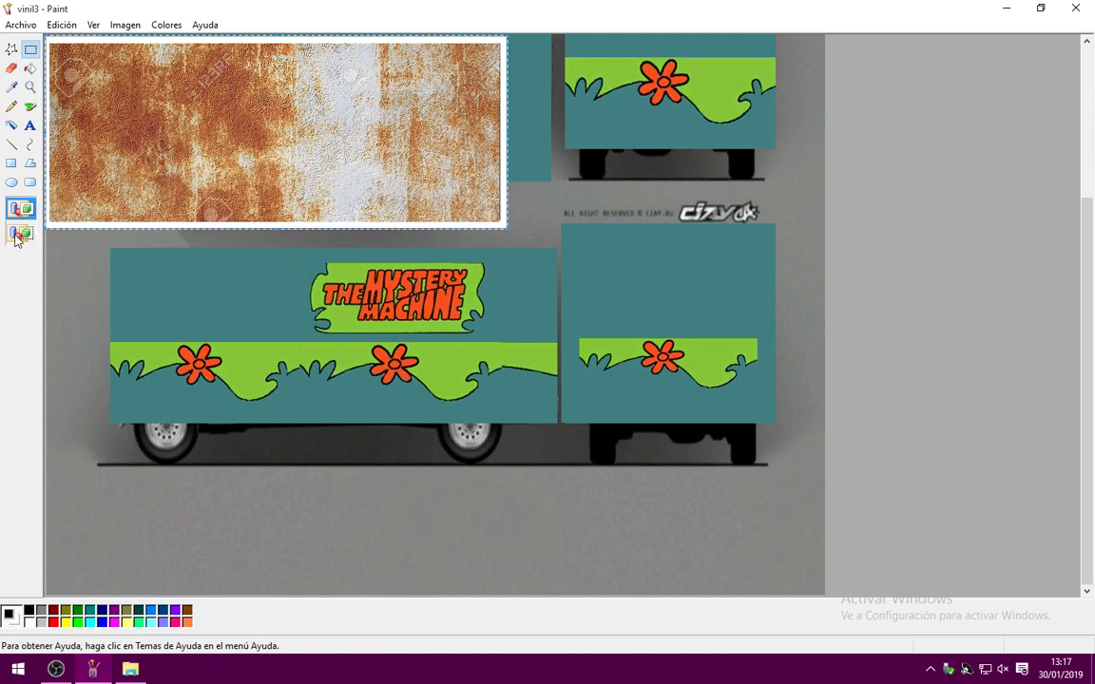
click(18, 235)
drag(242, 134, 298, 335)
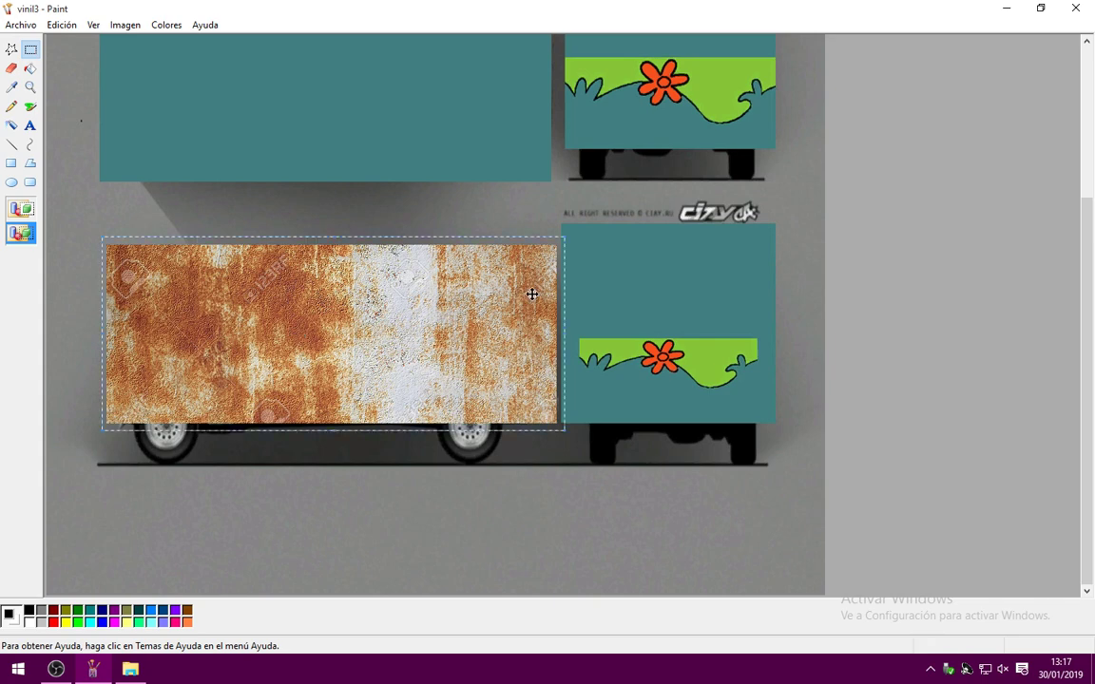
click(582, 289)
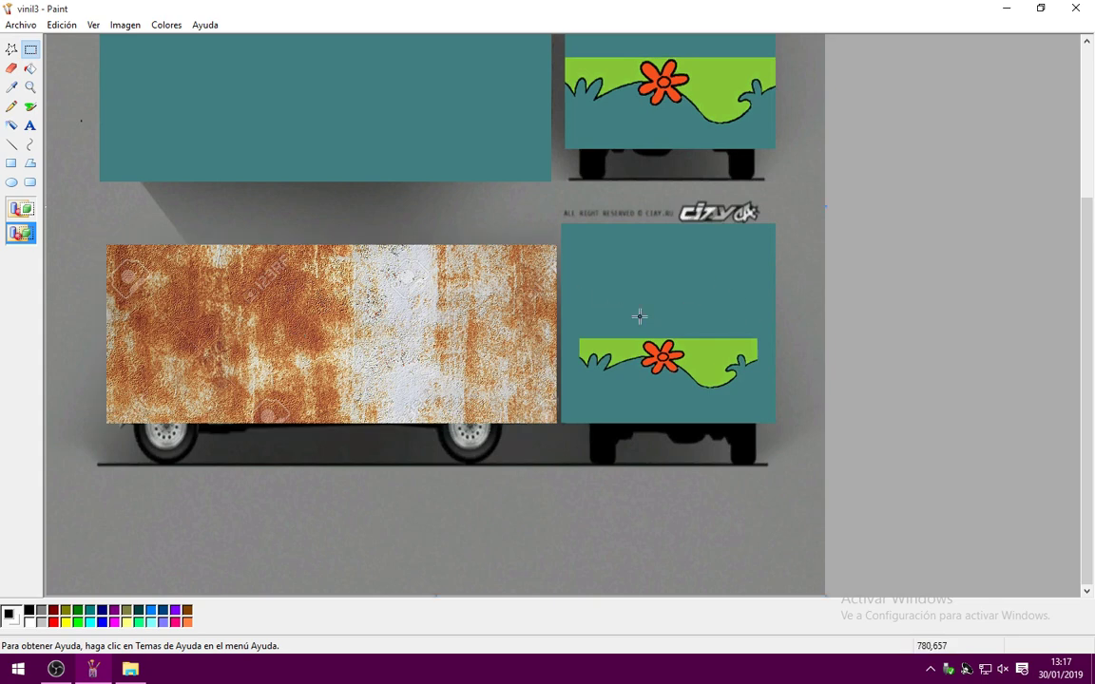
scroll(639, 317, up, 3)
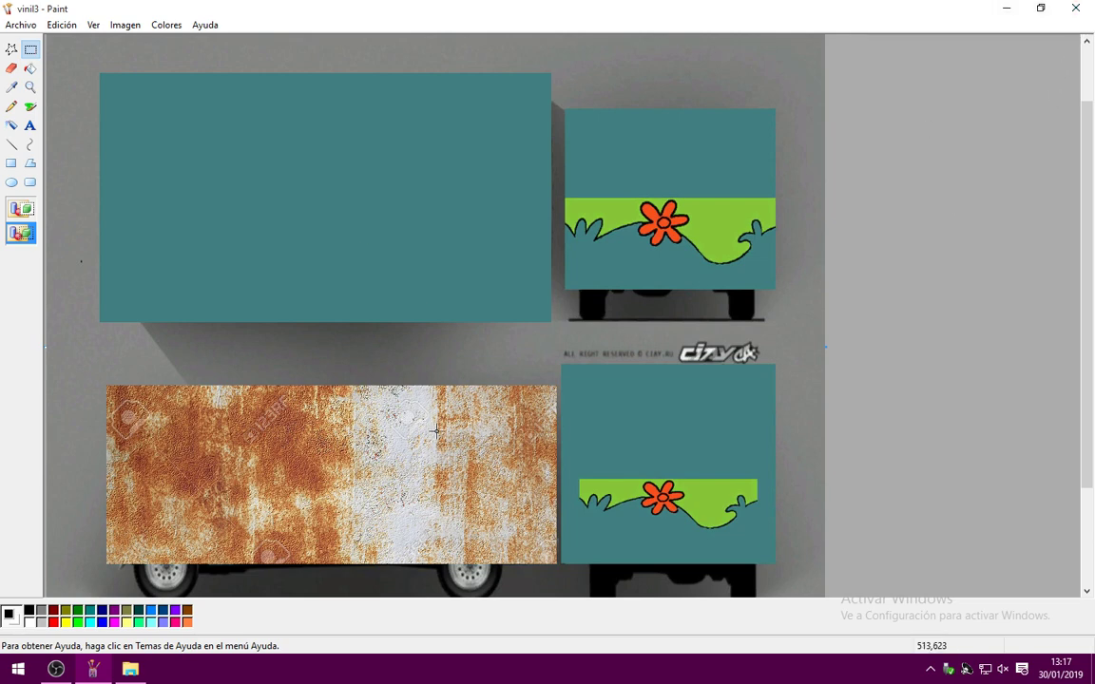
right_click(311, 187)
click(347, 231)
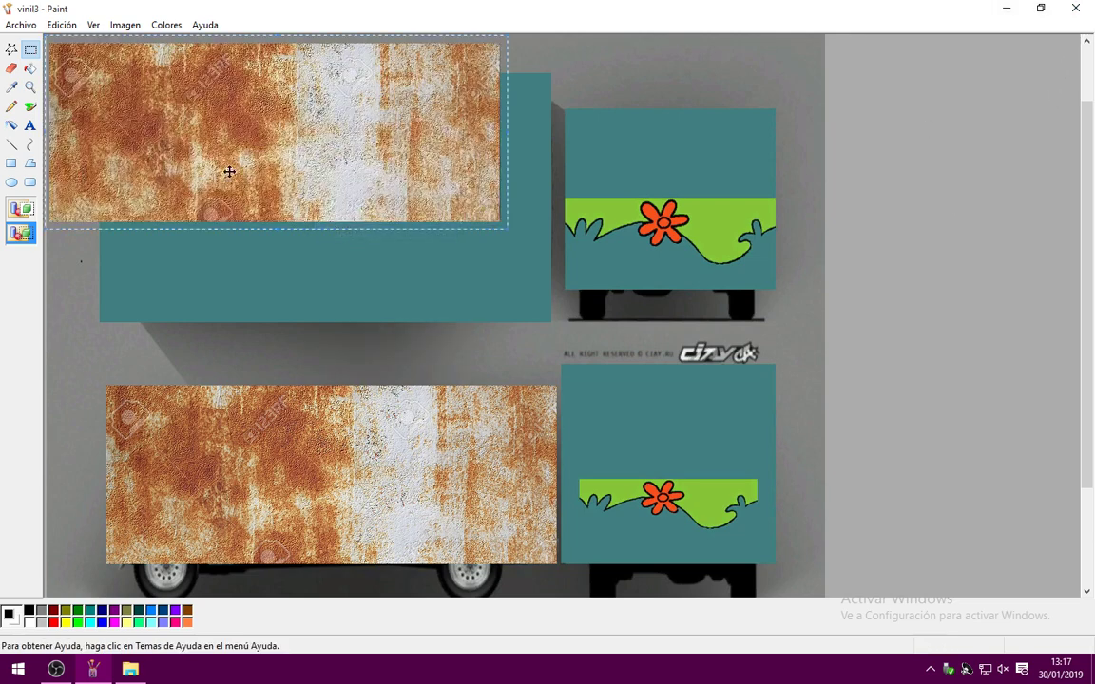
drag(230, 171, 397, 212)
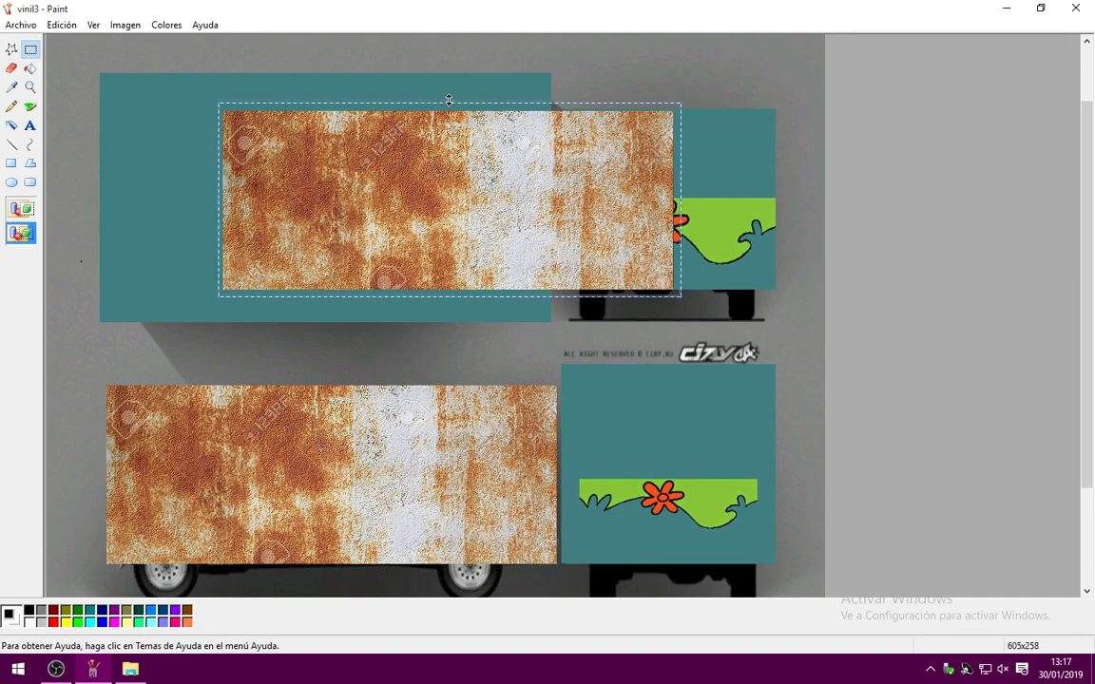
drag(448, 99, 449, 94)
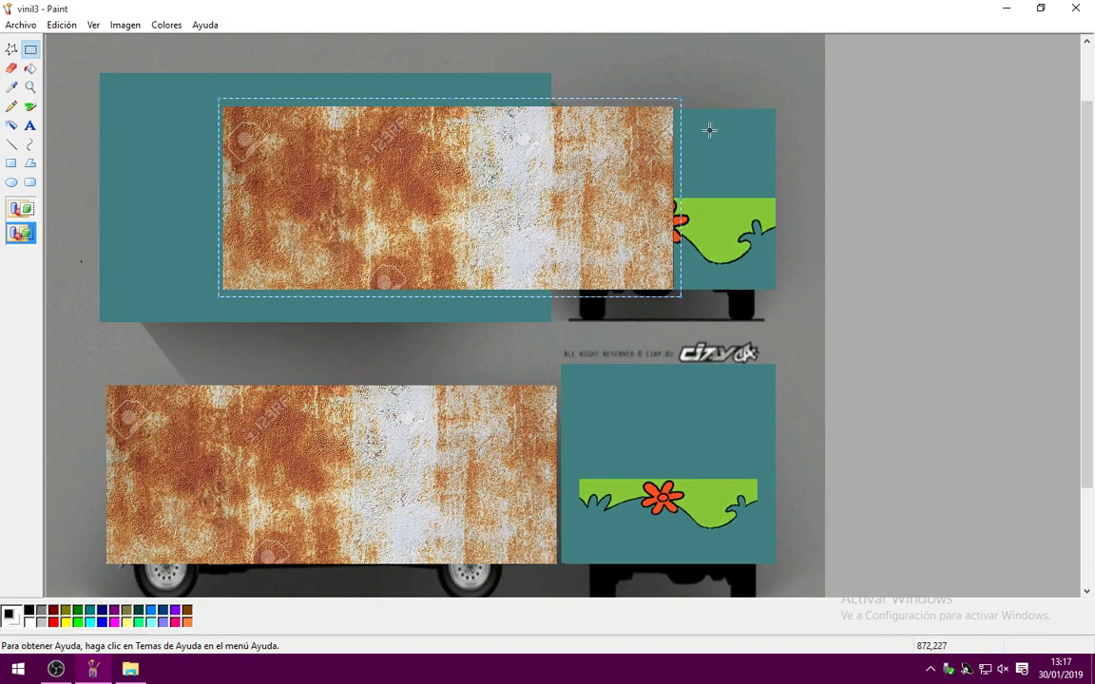
click(62, 24)
click(74, 42)
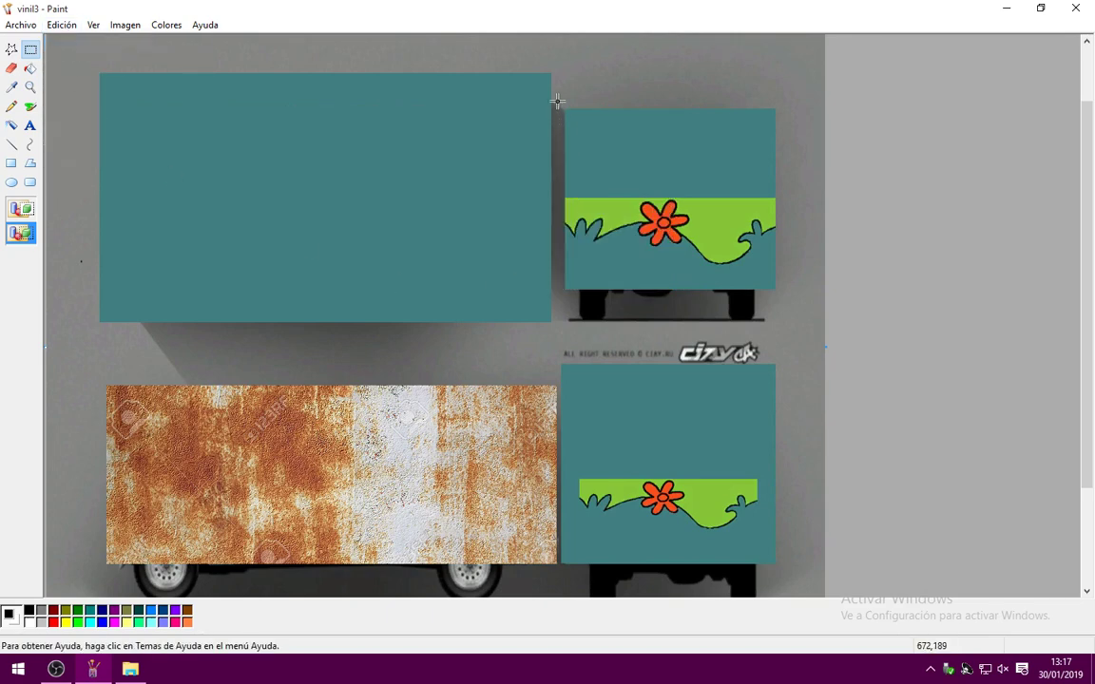
drag(557, 98, 701, 400)
drag(708, 485, 709, 486)
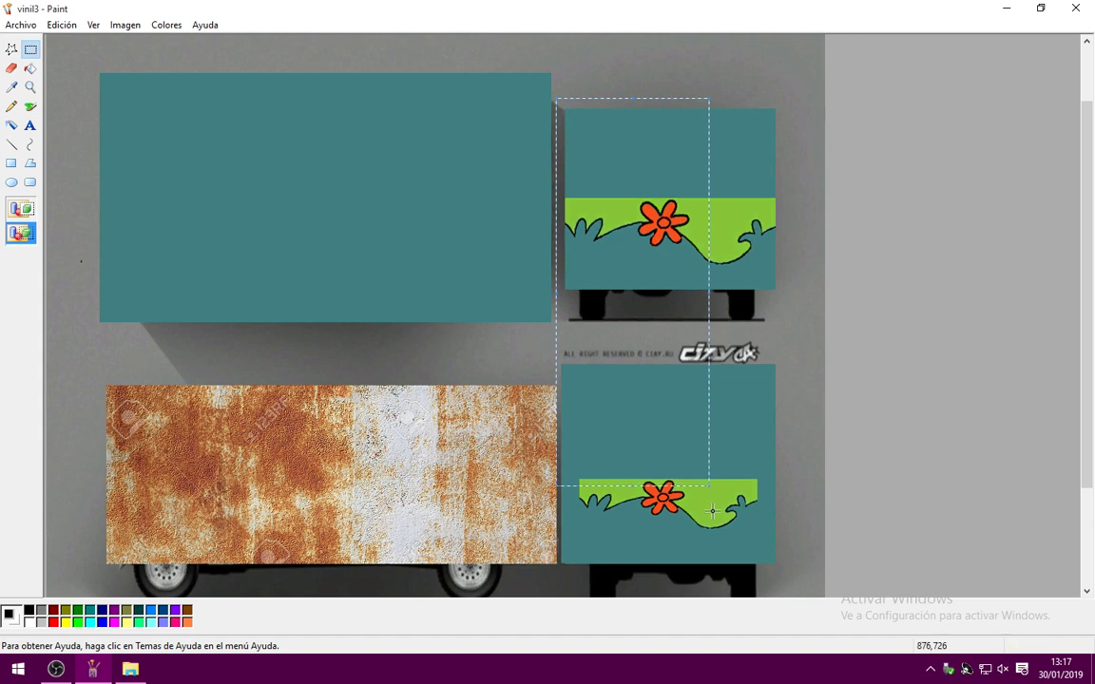
click(561, 585)
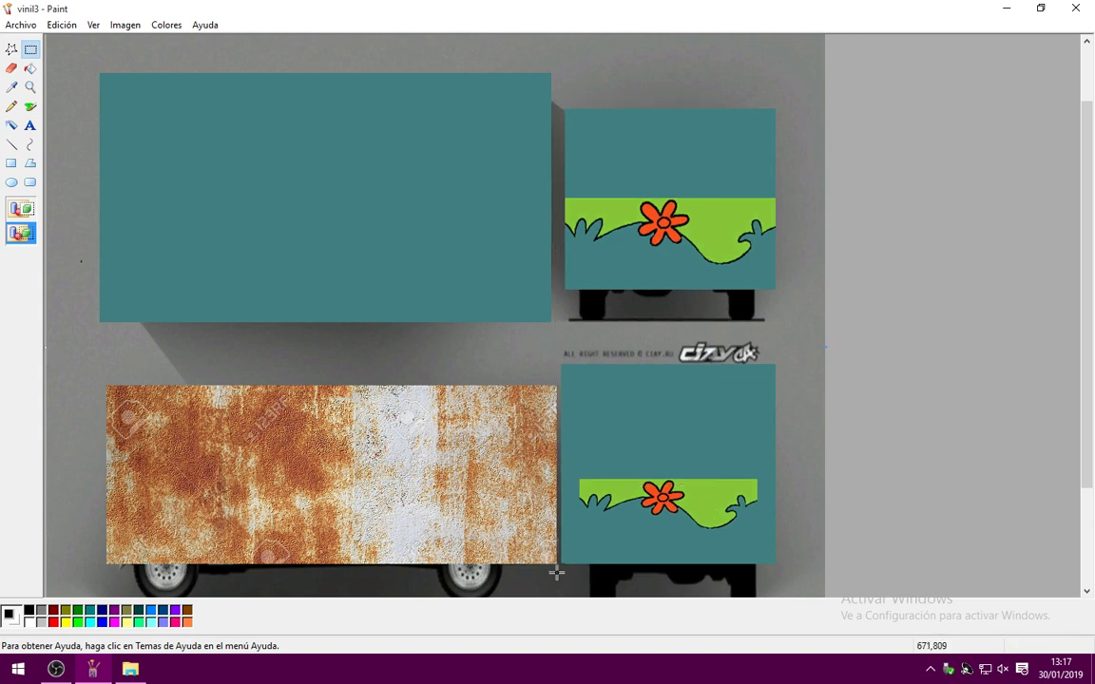
Copy the area containing both van end panels, including the logo between them, to the clipboard.
drag(559, 569, 800, 101)
right_click(704, 189)
click(737, 212)
click(501, 213)
Open the 53081370-hierro-metal-óxido-de-fondo-y-la-textura image from the Ford E 150 folder in the classic Paint.
click(1007, 9)
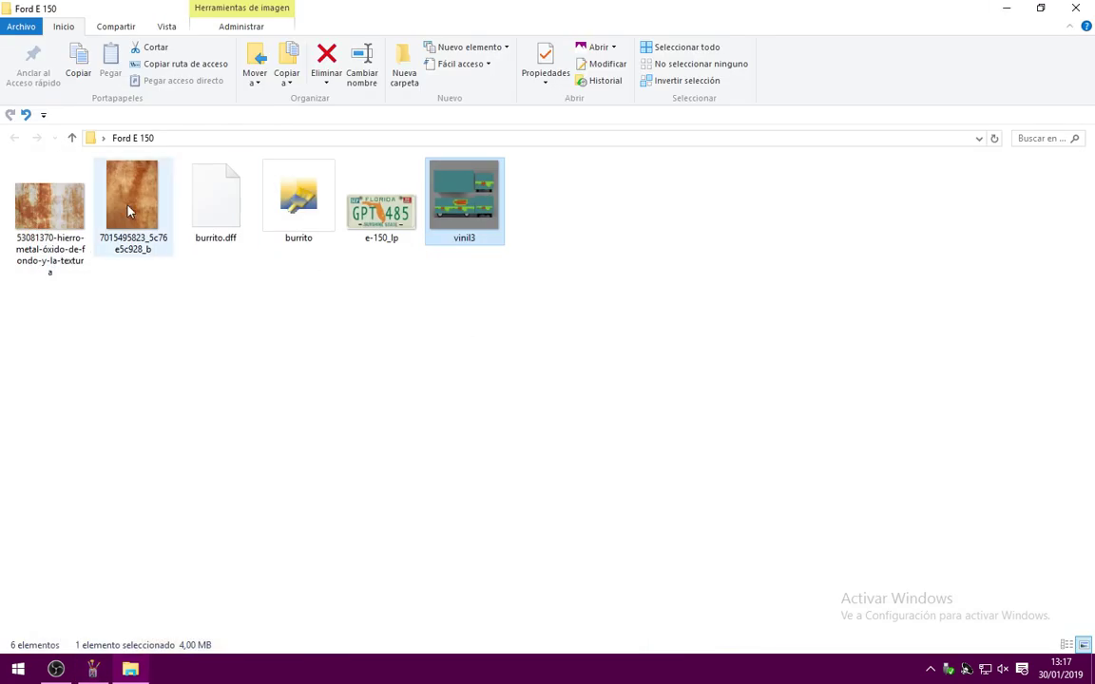
right_click(54, 219)
mouse_move(213, 390)
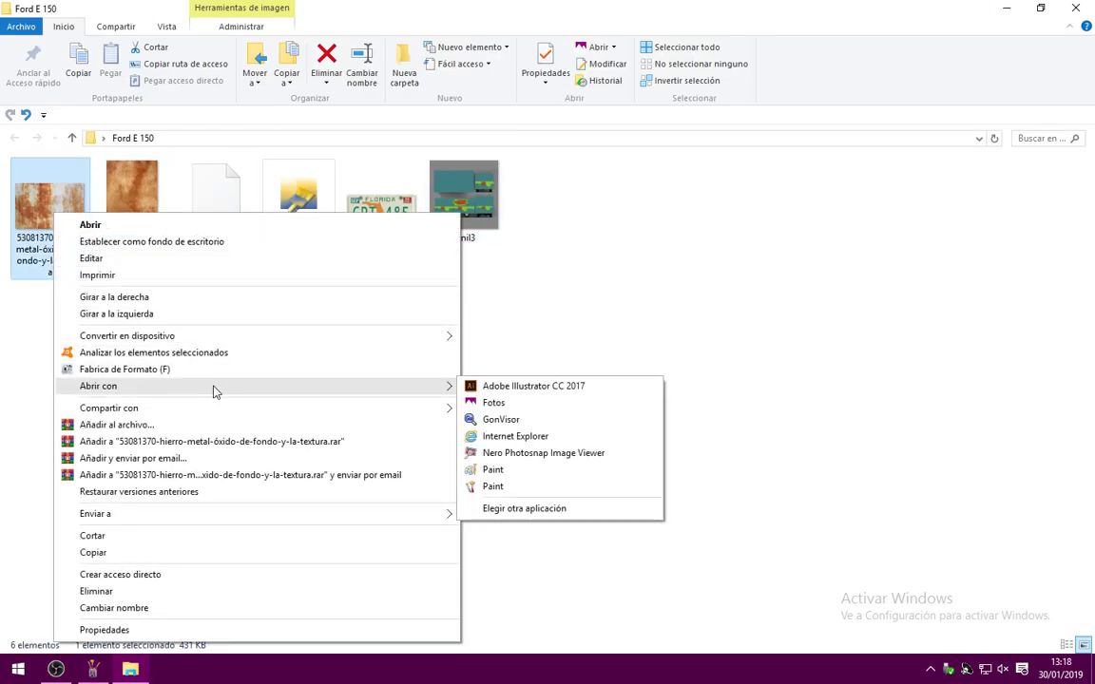
click(527, 486)
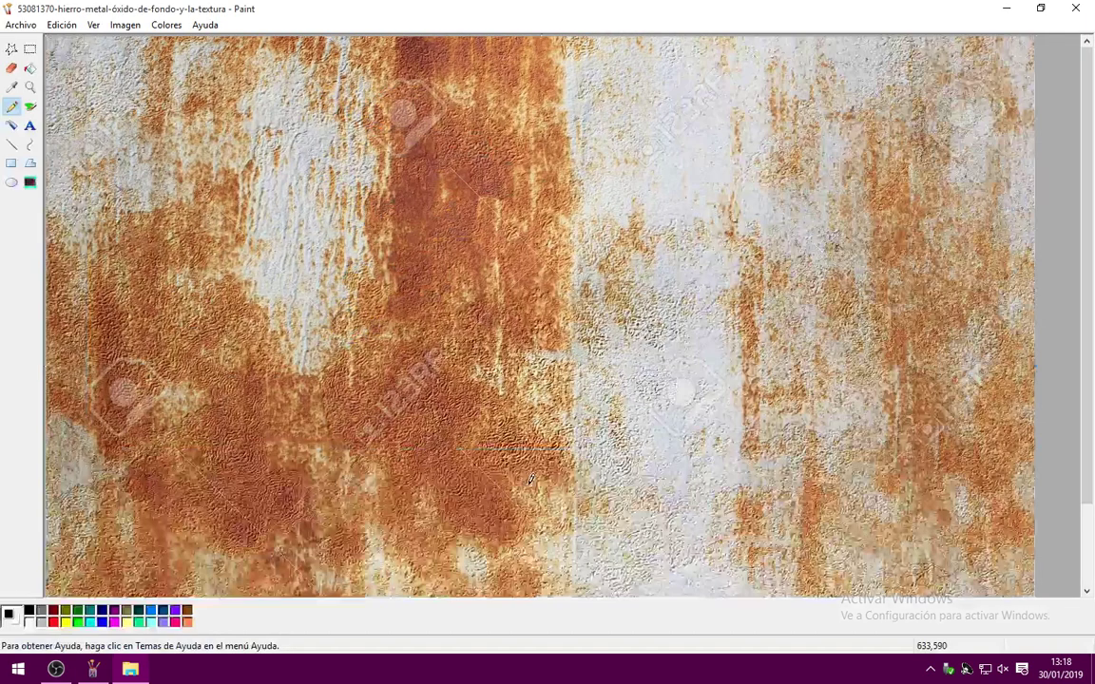
Shrink the rust image to 50% horizontally and 50% vertically.
click(133, 29)
click(162, 59)
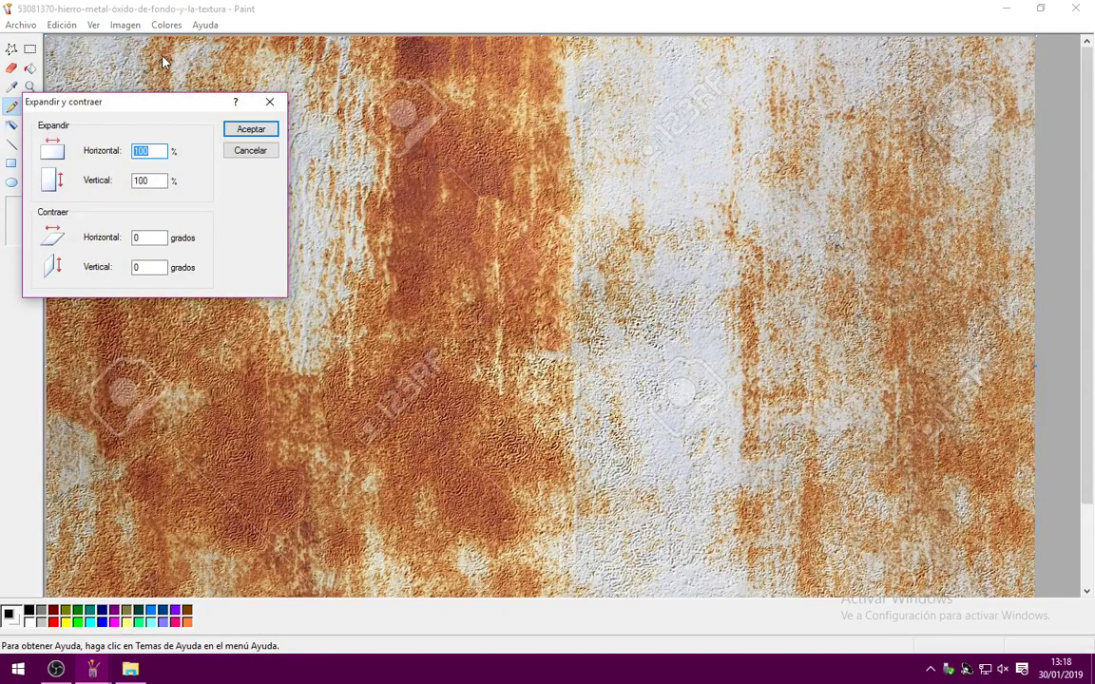
text(50)
double_click(133, 181)
text(50)
click(249, 130)
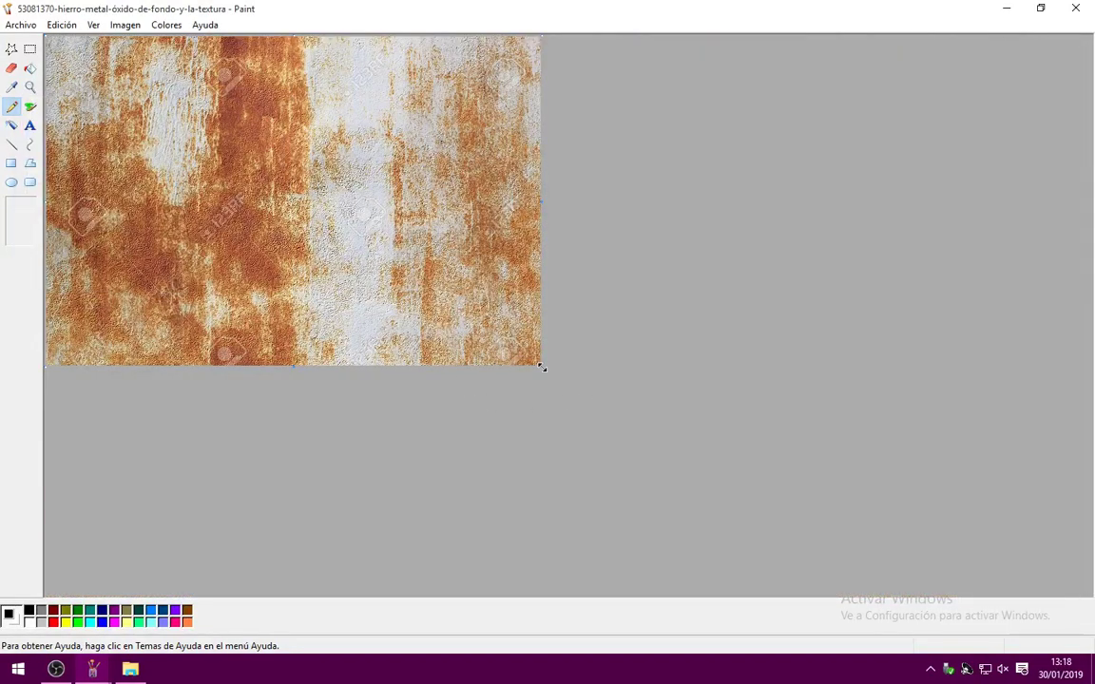
Enlarge the canvas well beyond the rust texture and paste the copied end panels onto the blank area beside it.
drag(541, 367, 1085, 572)
click(29, 49)
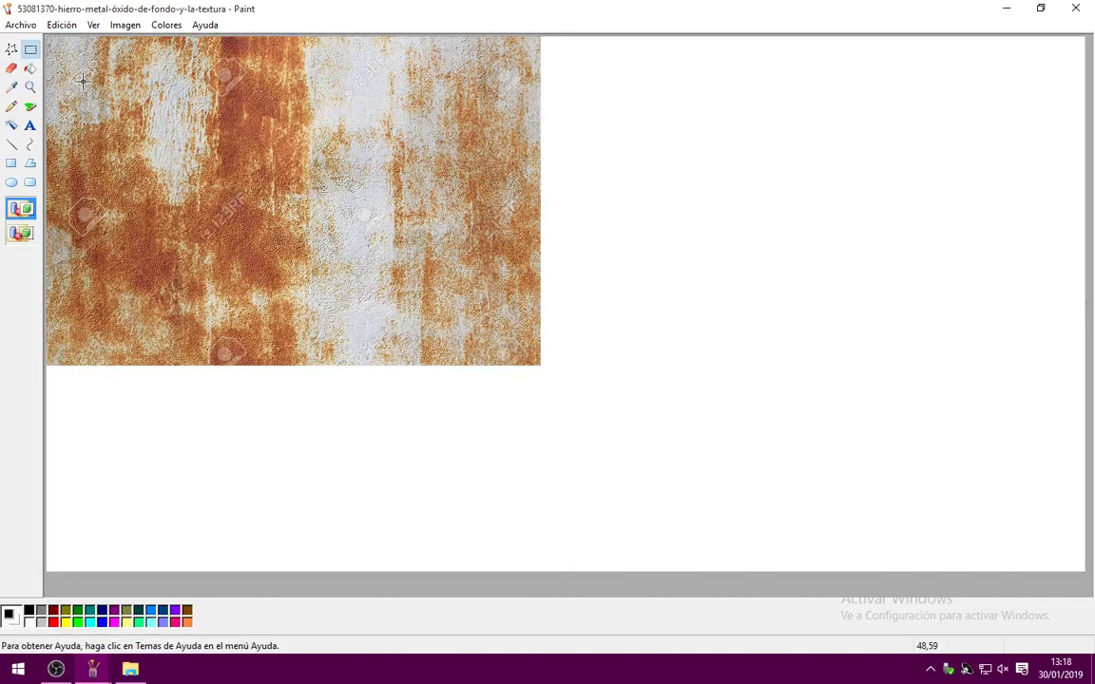
right_click(84, 82)
click(119, 125)
drag(123, 124, 811, 154)
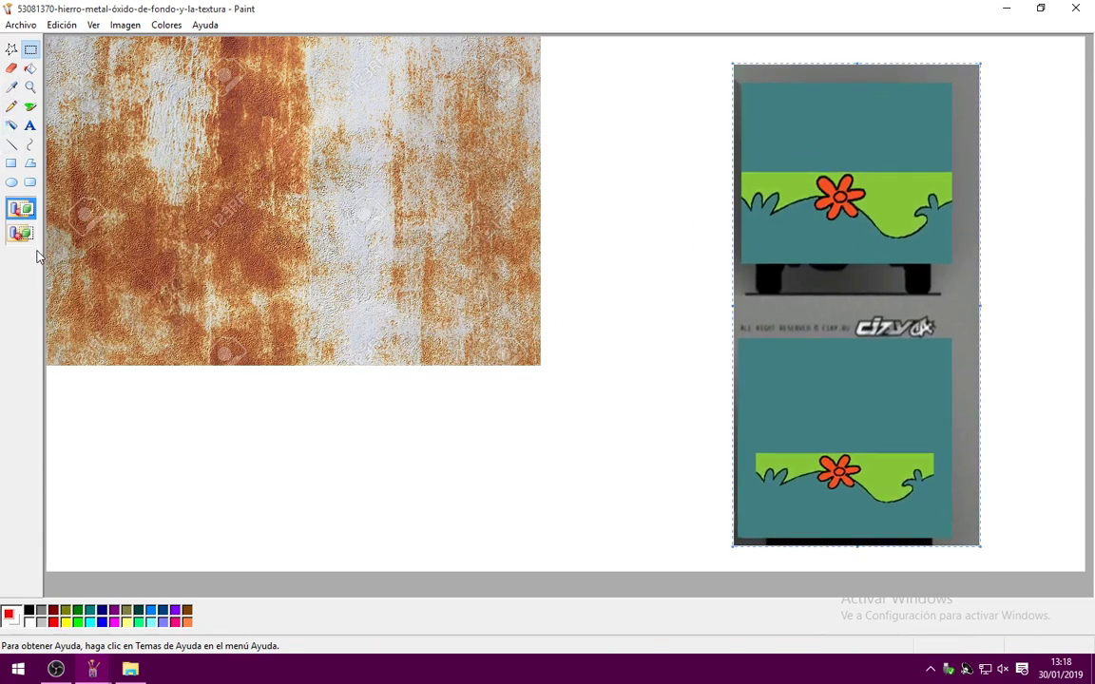
click(11, 162)
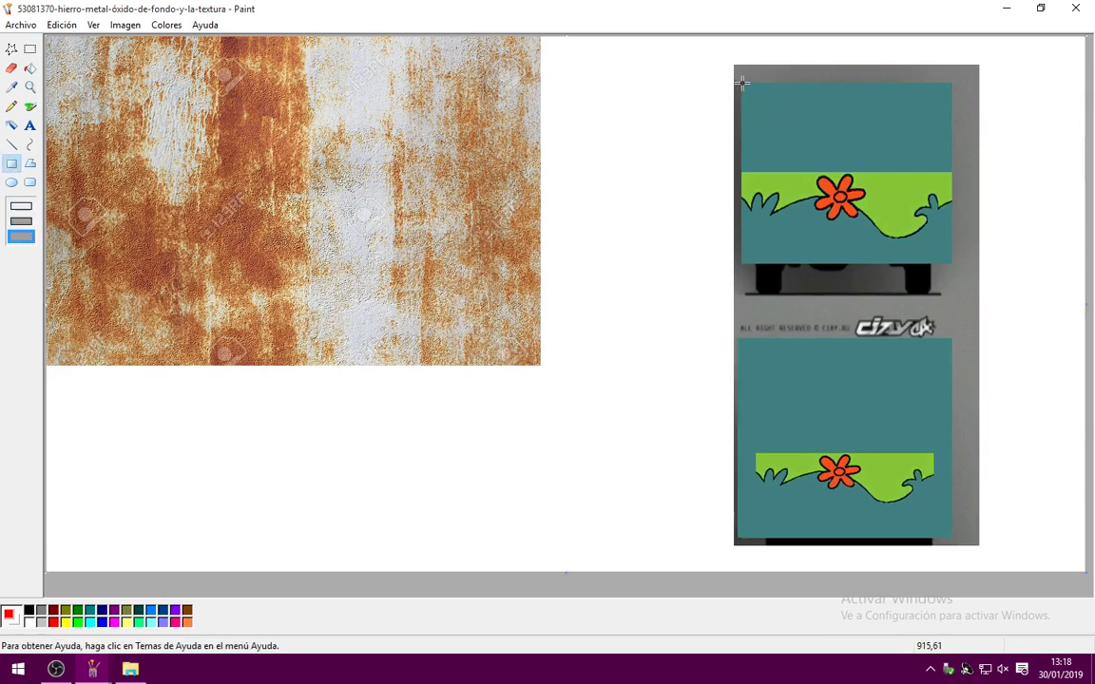
click(30, 68)
click(828, 125)
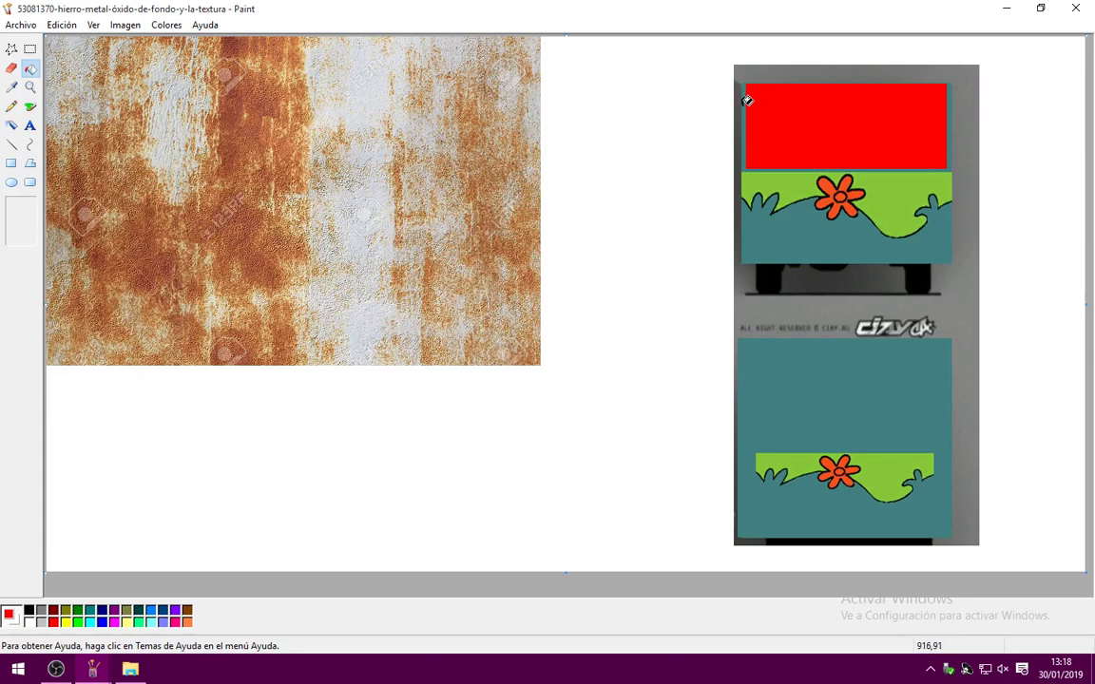
click(62, 26)
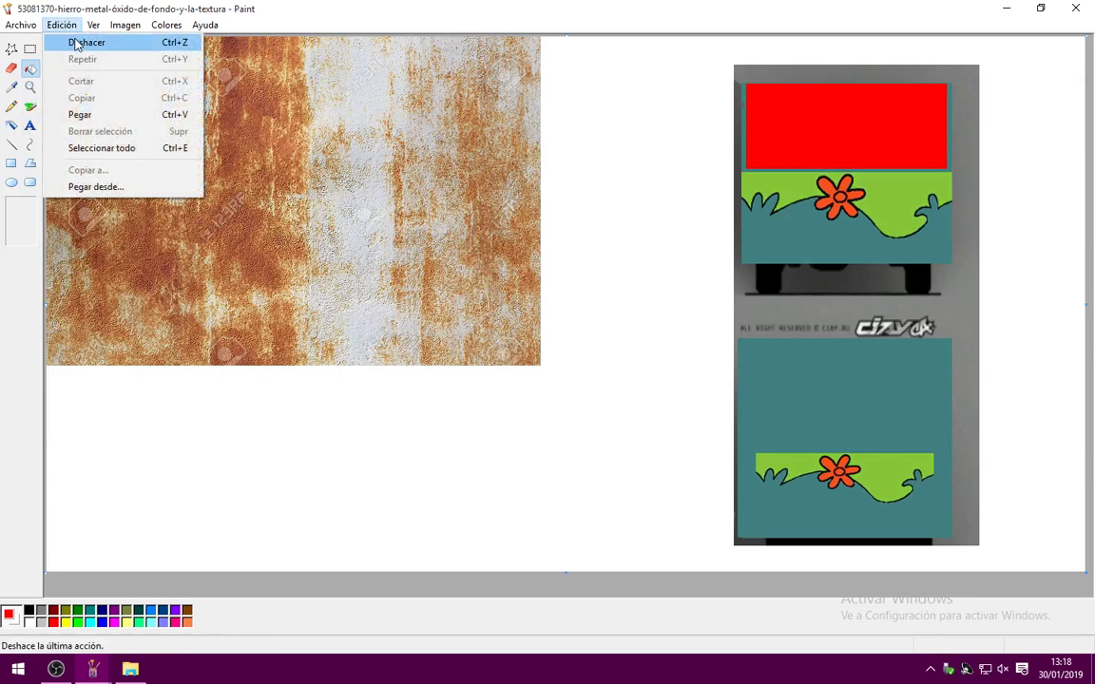
click(62, 26)
click(62, 26)
click(74, 42)
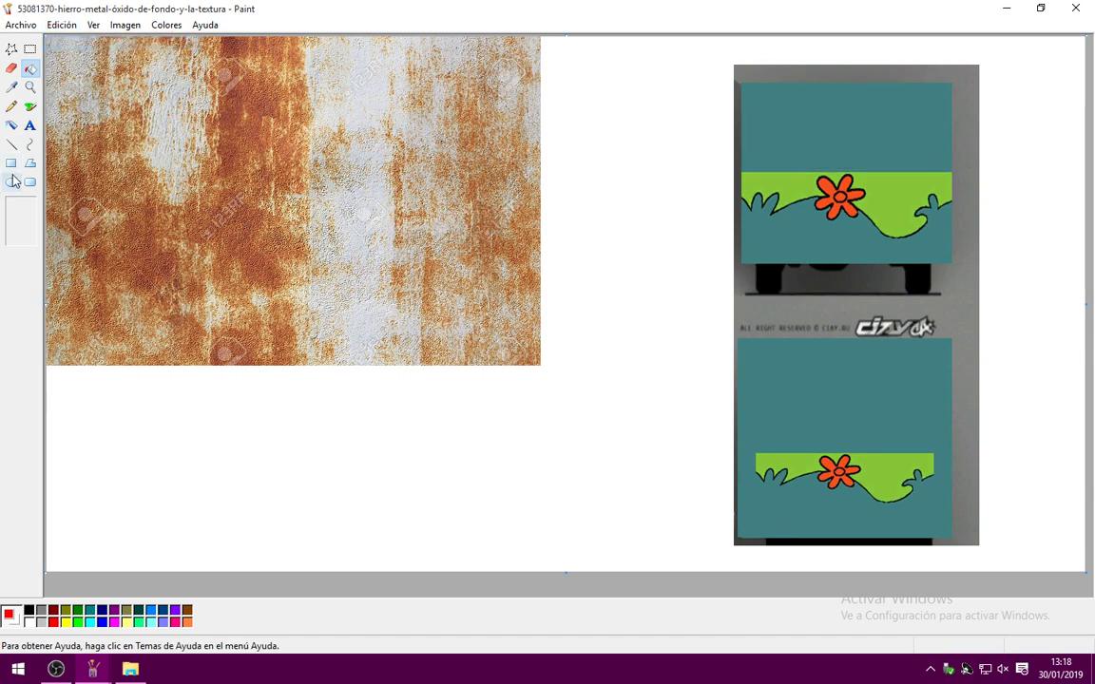
Cover each of the two van end panels exactly with a filled red rectangle, undoing the undersized first one.
click(12, 163)
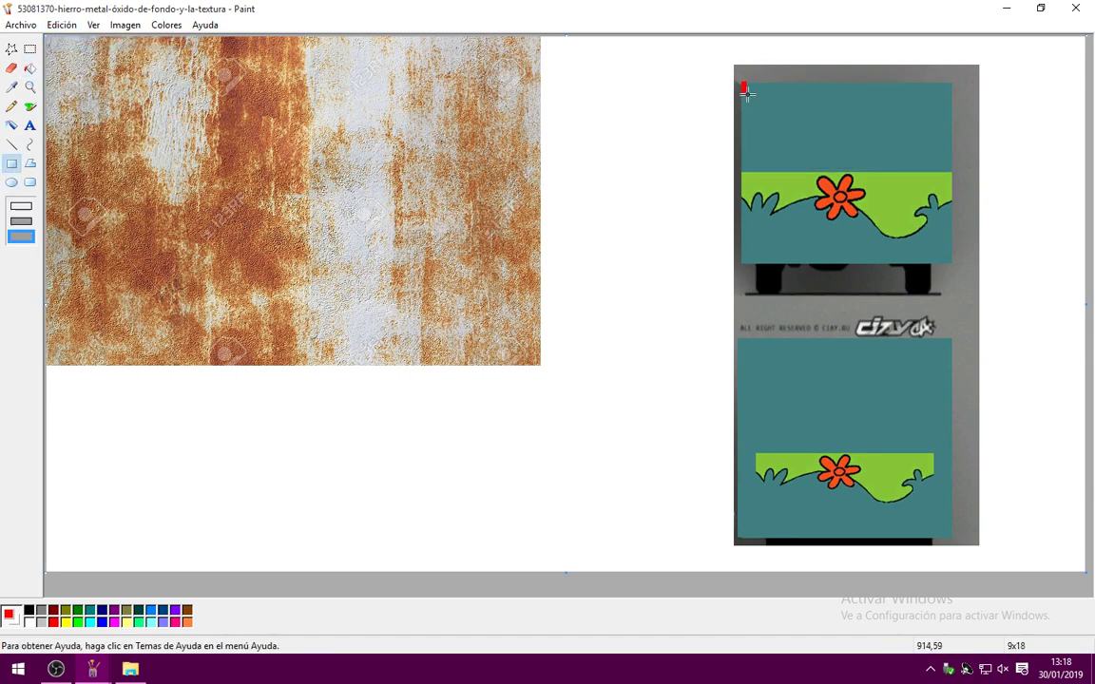
drag(746, 91, 804, 153)
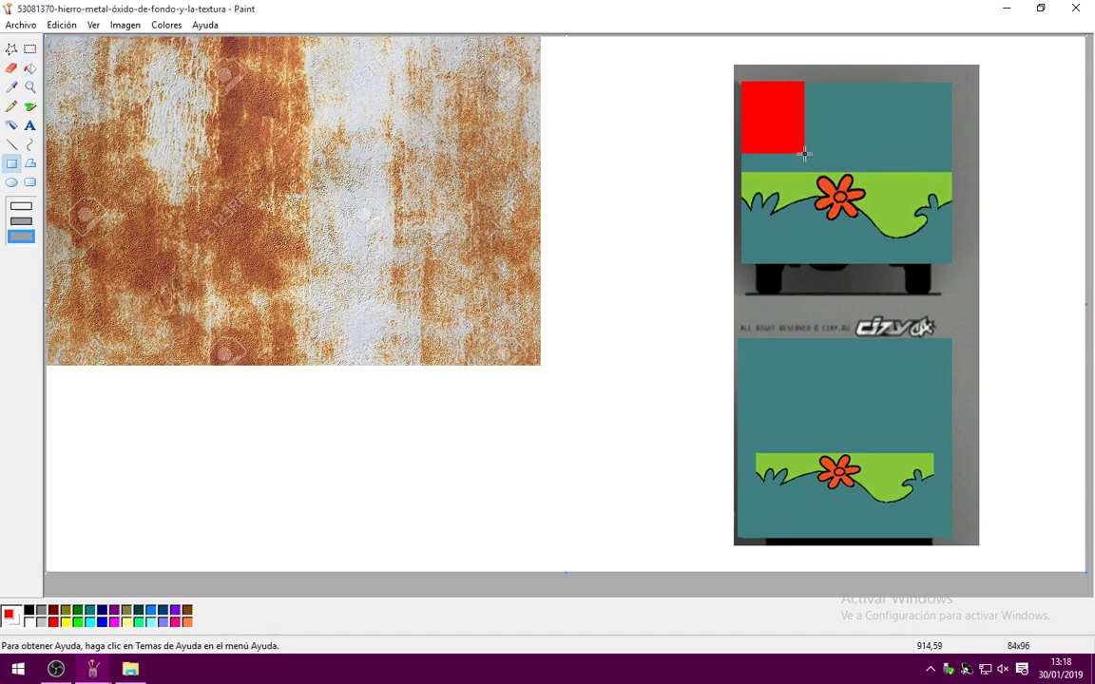
click(61, 25)
click(74, 42)
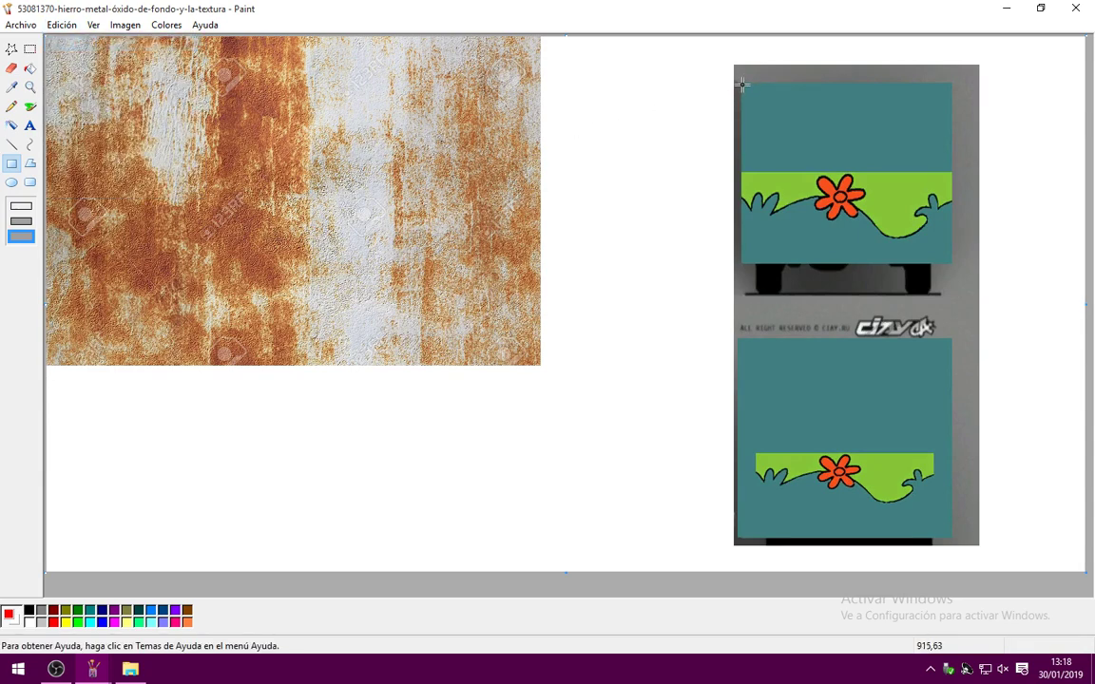
drag(741, 84, 951, 261)
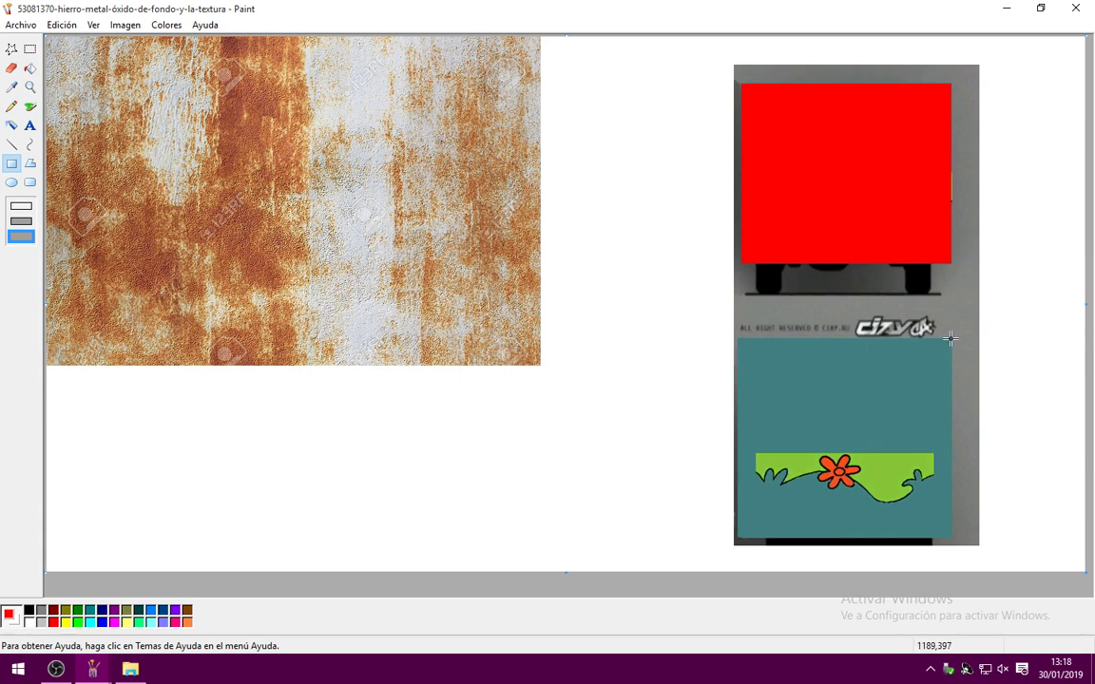
drag(952, 338, 738, 539)
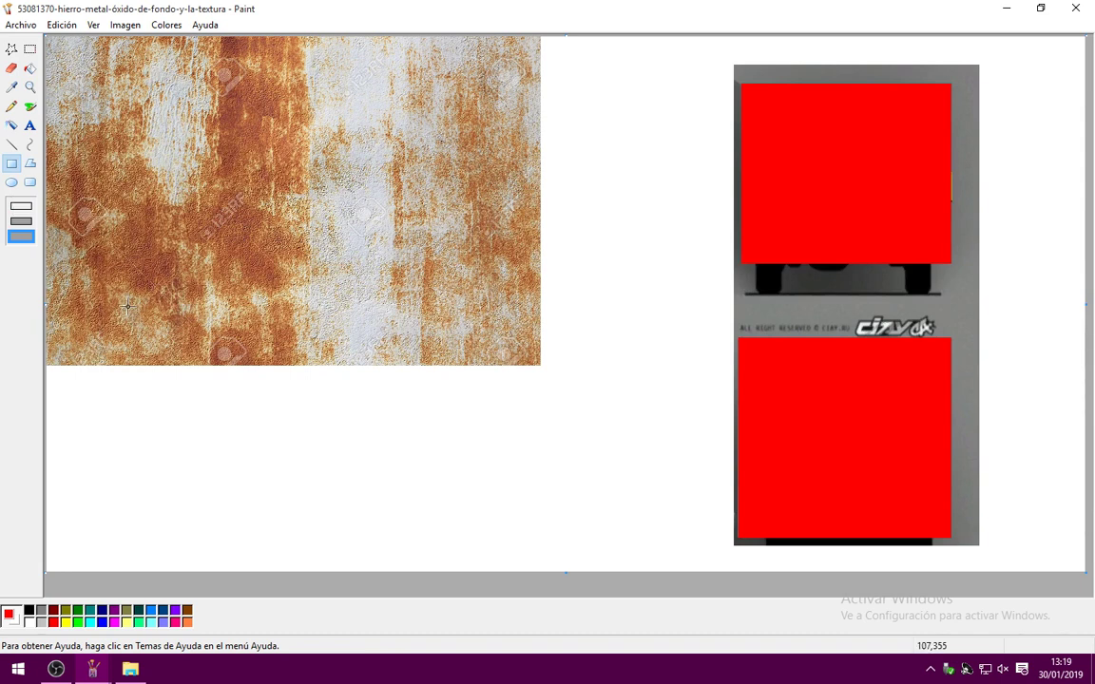
Pick the canvas white and paint over everything around and between the two red rectangles with filled white rectangles.
click(11, 87)
click(589, 138)
drag(640, 51, 1008, 300)
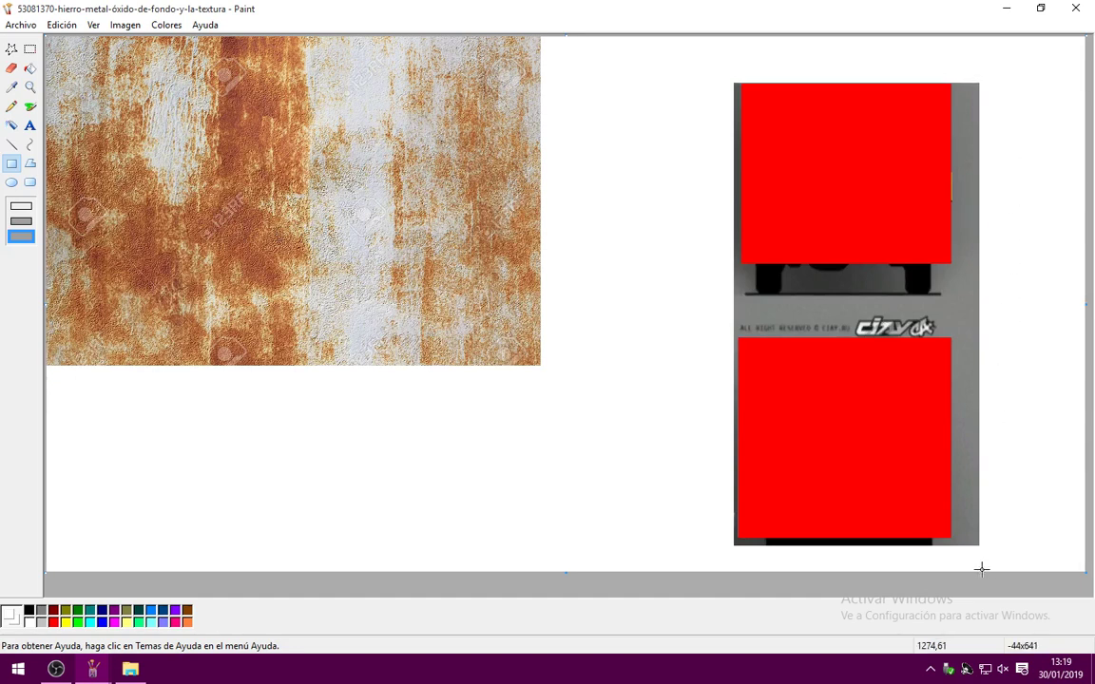
drag(982, 568, 953, 571)
drag(695, 81, 737, 552)
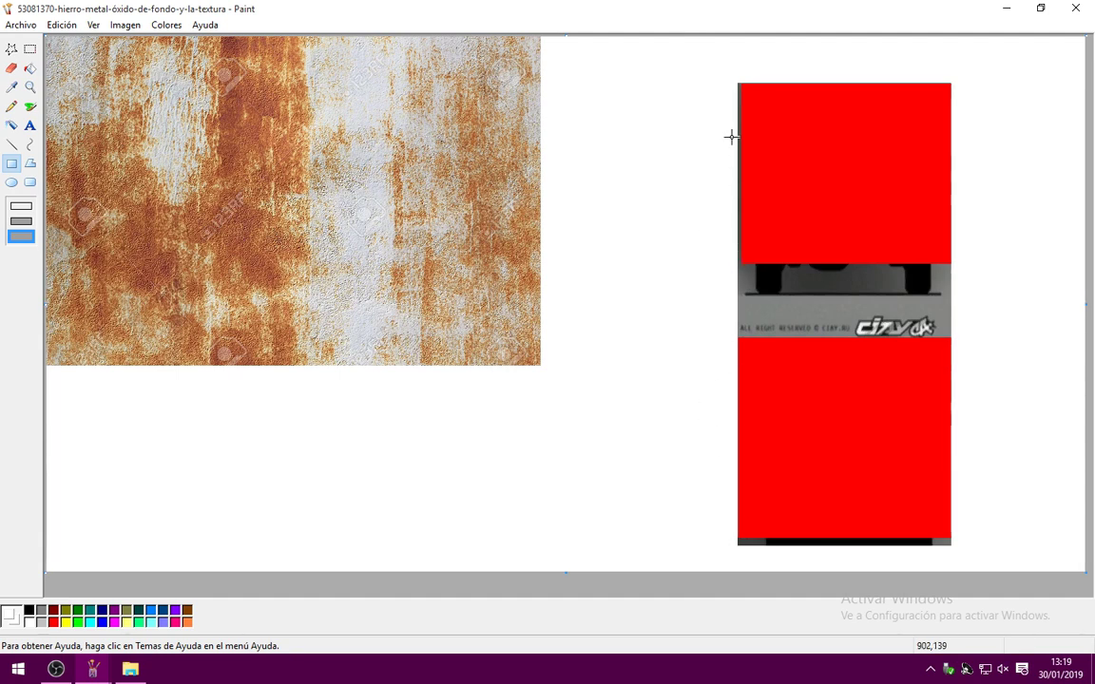
drag(701, 73, 980, 264)
drag(715, 293, 992, 337)
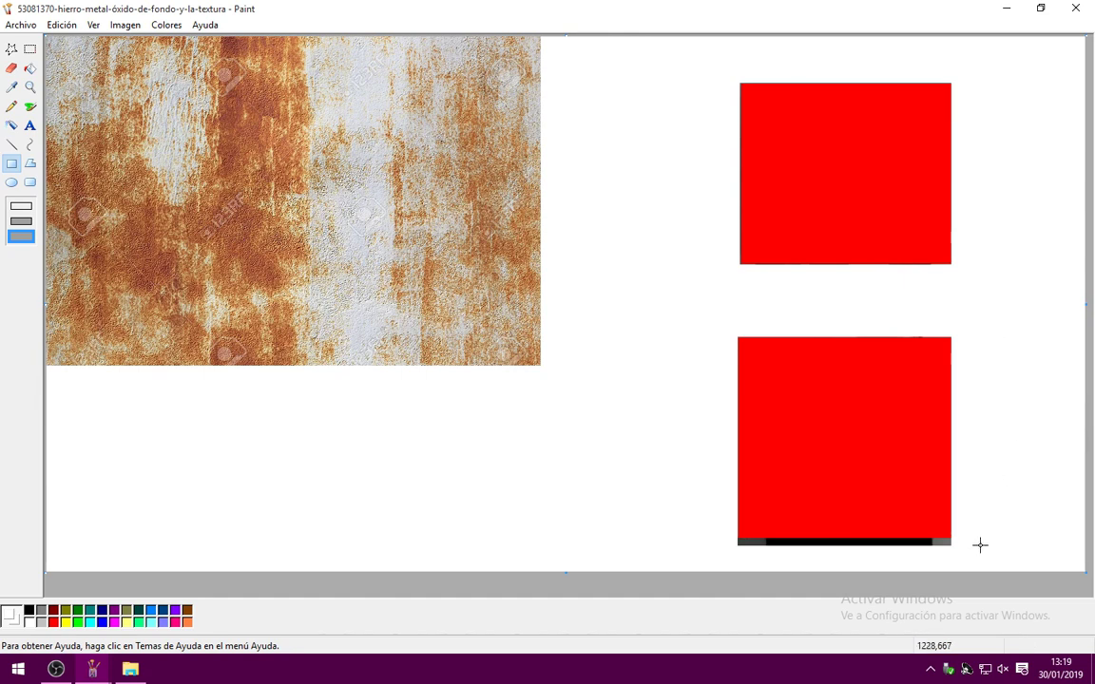
drag(966, 560, 723, 538)
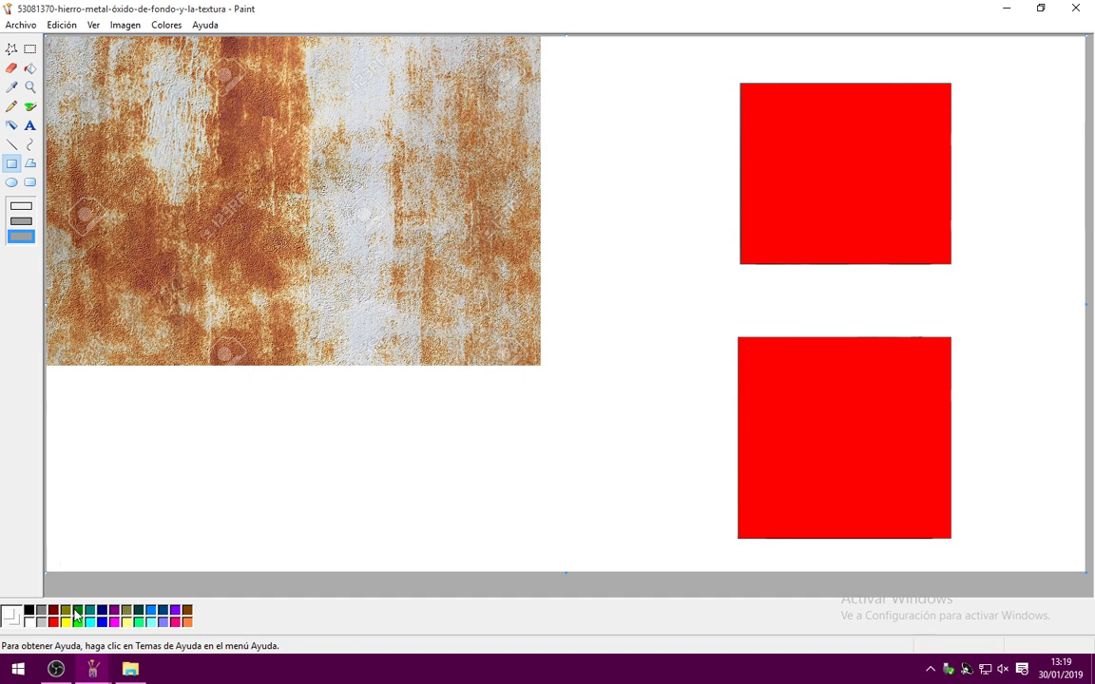
Draw a dark green outlined rectangle around both red rectangles and fill the white space inside it with green.
click(21, 206)
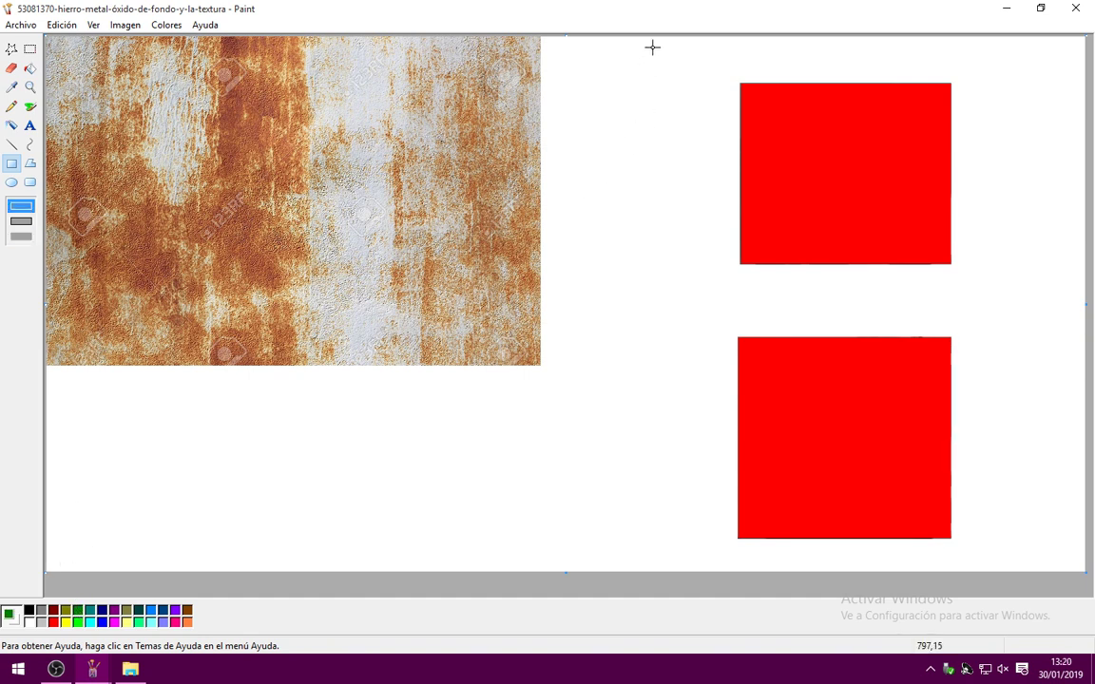
drag(662, 47, 1025, 558)
click(30, 69)
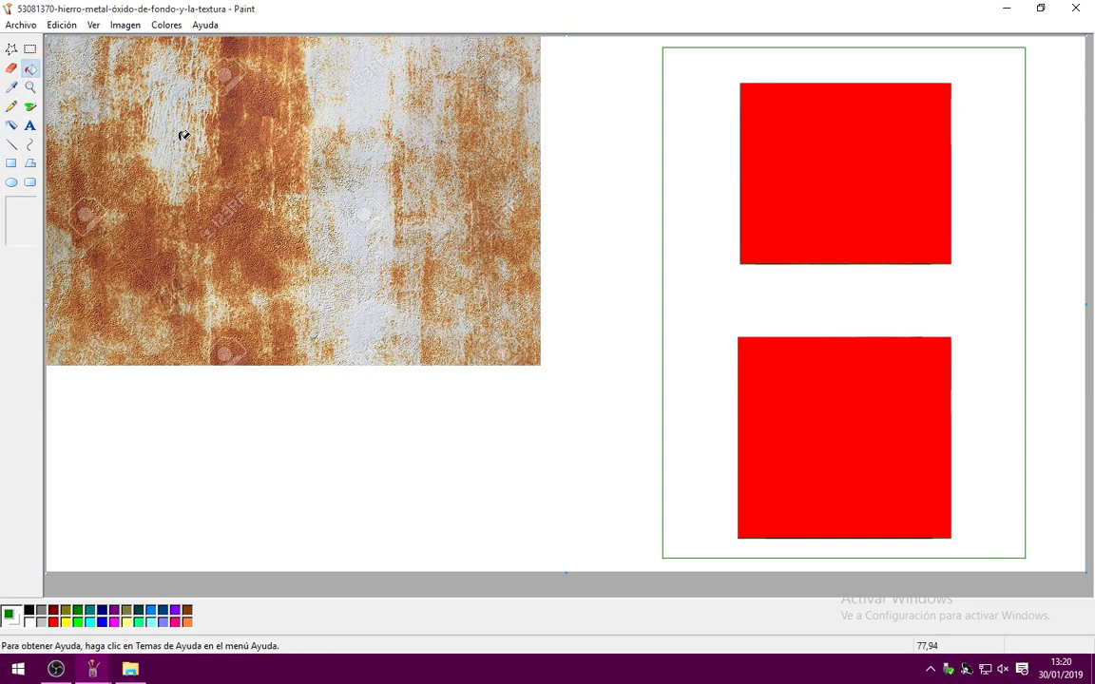
click(721, 192)
Fill both red rectangles inside the green frame with white and switch to rectangular selection.
right_click(789, 228)
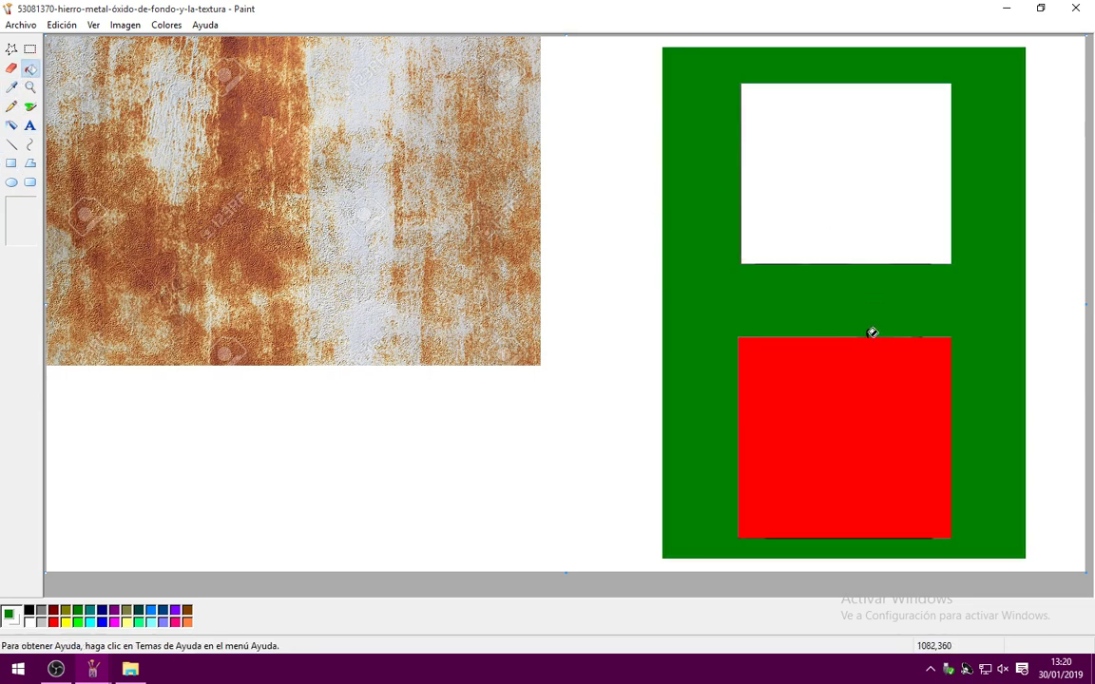
right_click(834, 379)
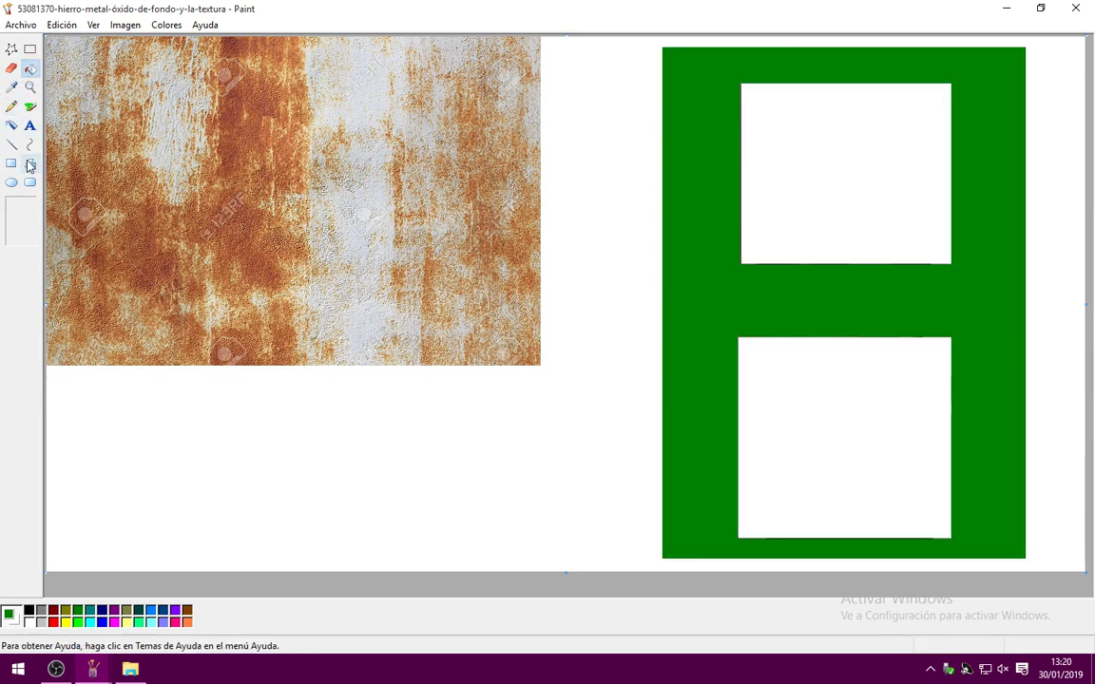
click(29, 49)
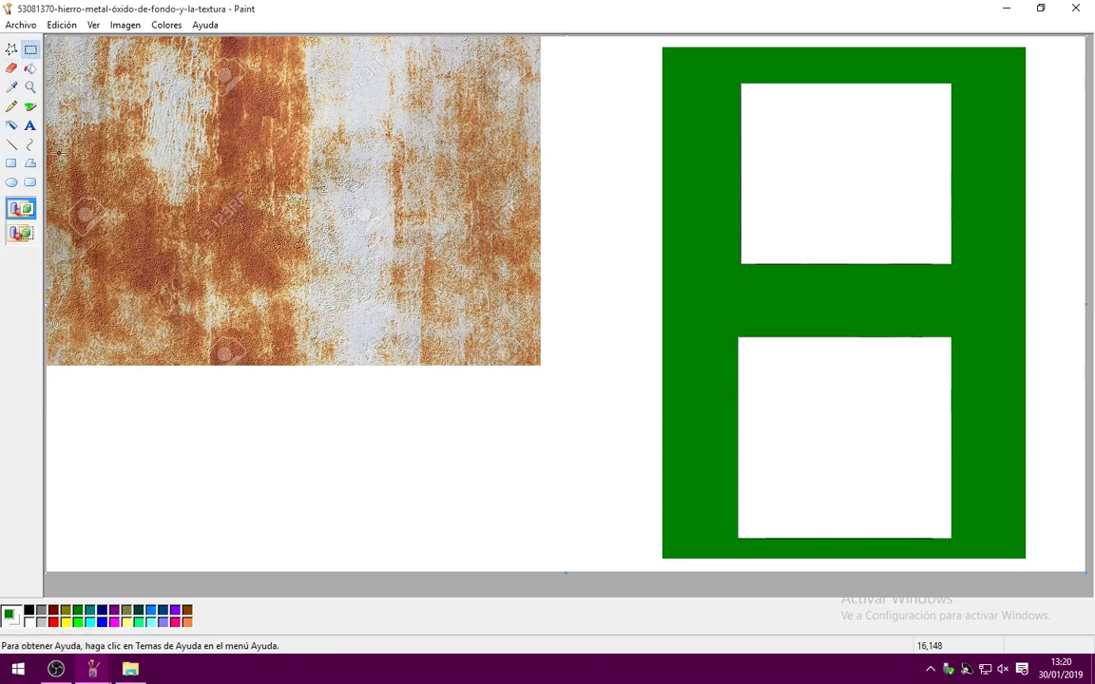
Switch to transparent selection and copy the right half of the rust texture, leaving it in place.
click(19, 231)
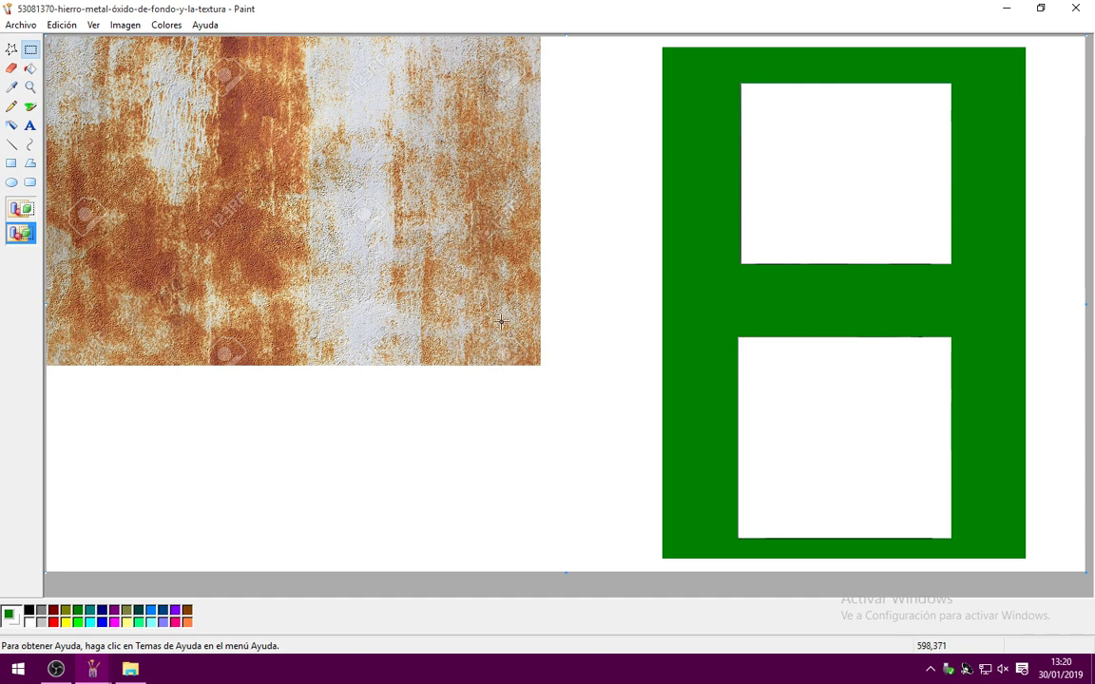
drag(538, 363, 368, 193)
mouse_move(313, 85)
mouse_down()
mouse_move(268, 35)
mouse_move(292, 36)
mouse_up()
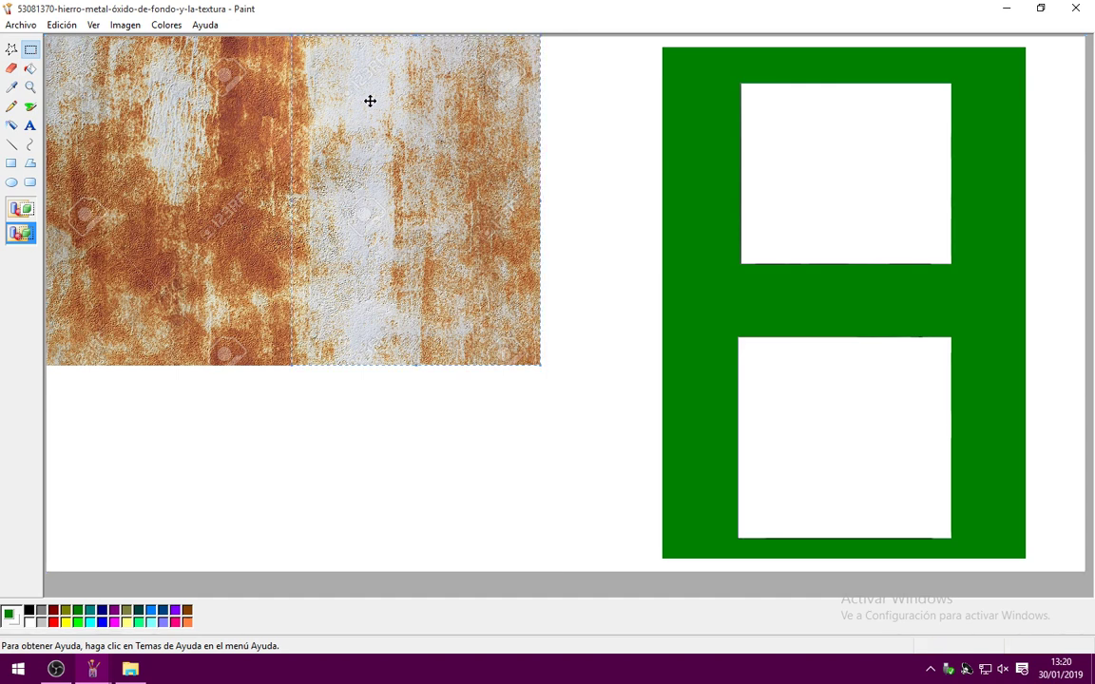
right_click(373, 104)
click(410, 128)
click(323, 447)
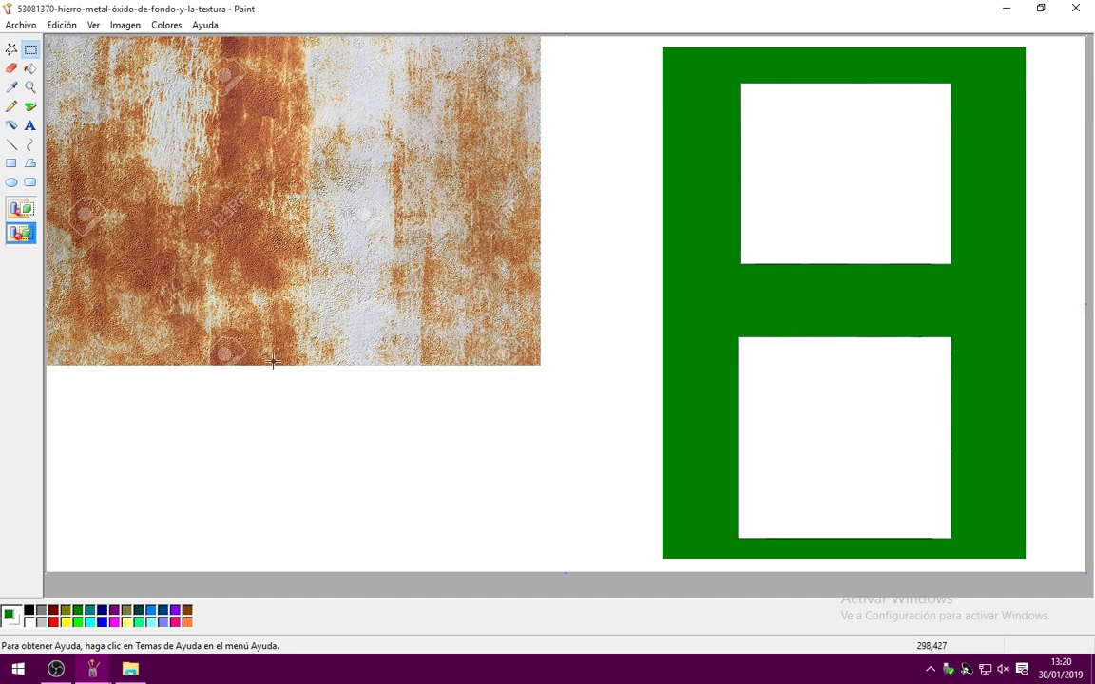
Move the left half of the rust texture below the right half and lay the green frame over both pieces.
drag(282, 366, 46, 36)
drag(113, 91, 359, 345)
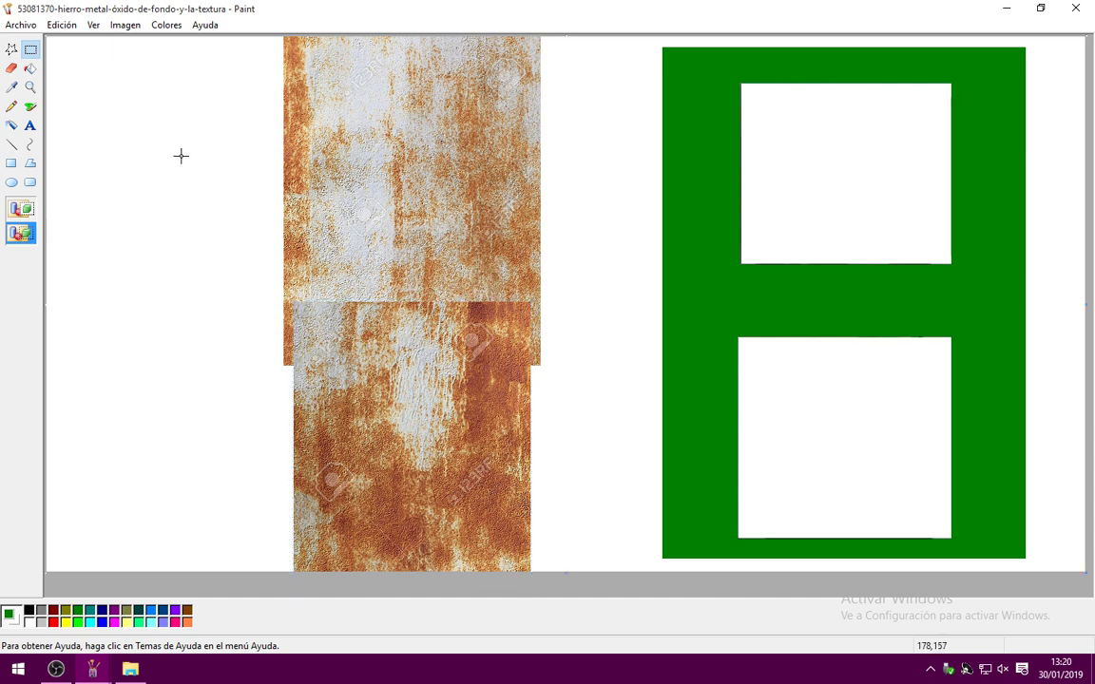
drag(656, 41, 1045, 575)
drag(968, 440, 533, 432)
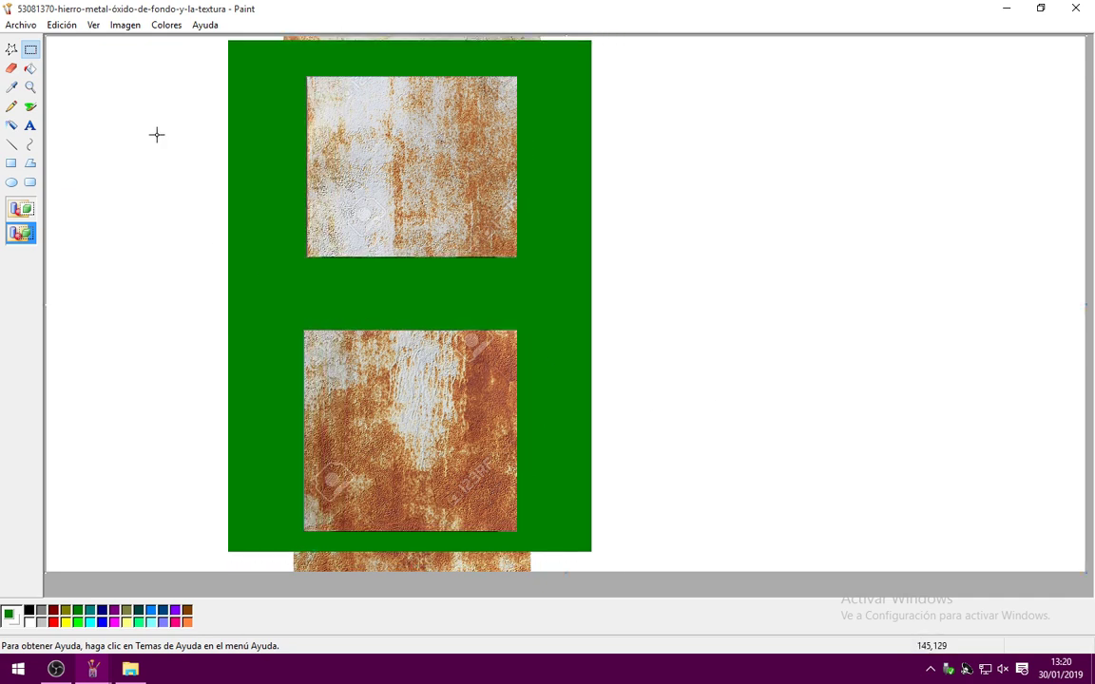
Fill the green frame with white and cut out the area holding the two rust panels.
click(30, 68)
right_click(246, 87)
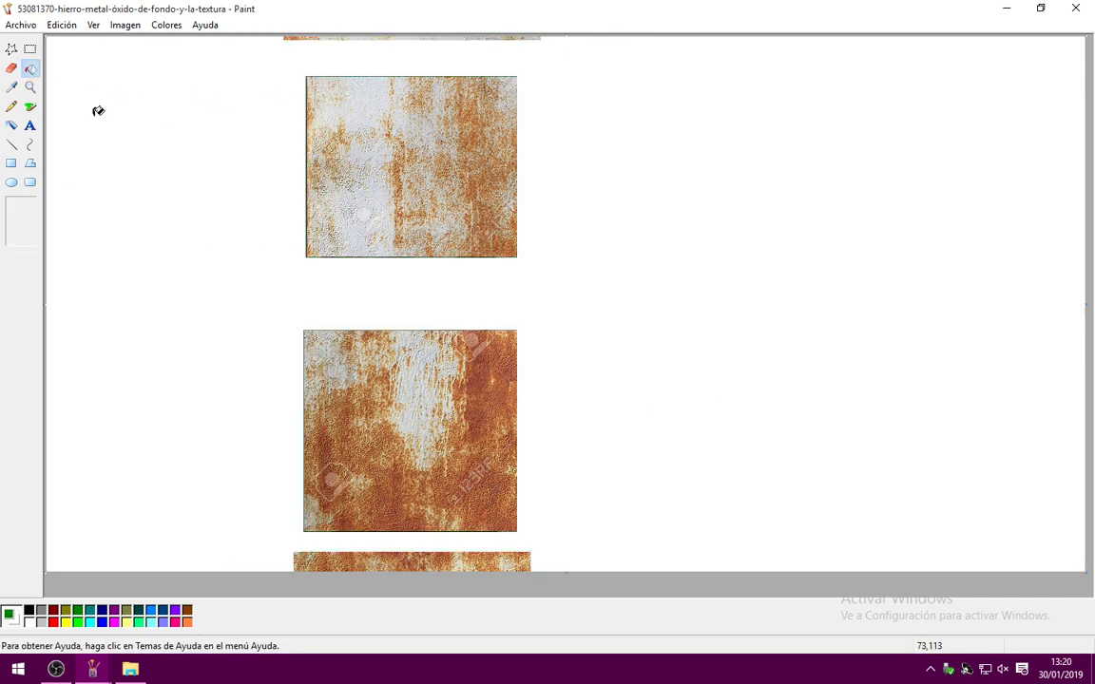
click(30, 49)
drag(285, 65, 573, 542)
right_click(490, 393)
click(501, 401)
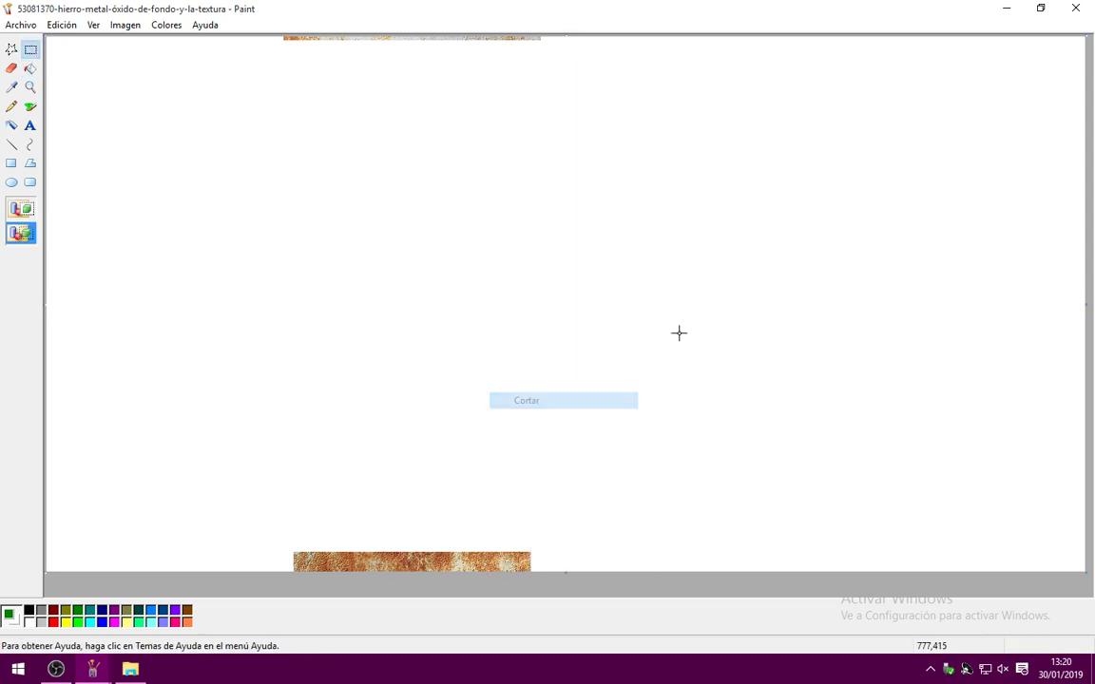
Close the rust image without saving, return to vinil3 and paste the two rust pieces over the van's end panels.
click(1078, 10)
click(577, 370)
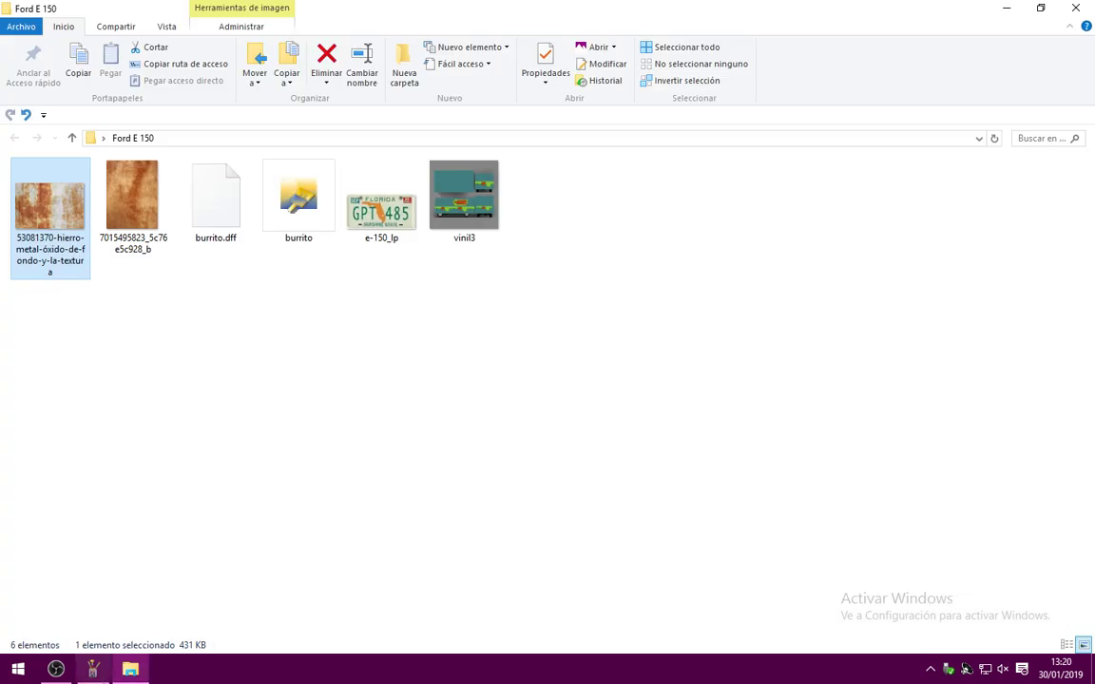
click(90, 671)
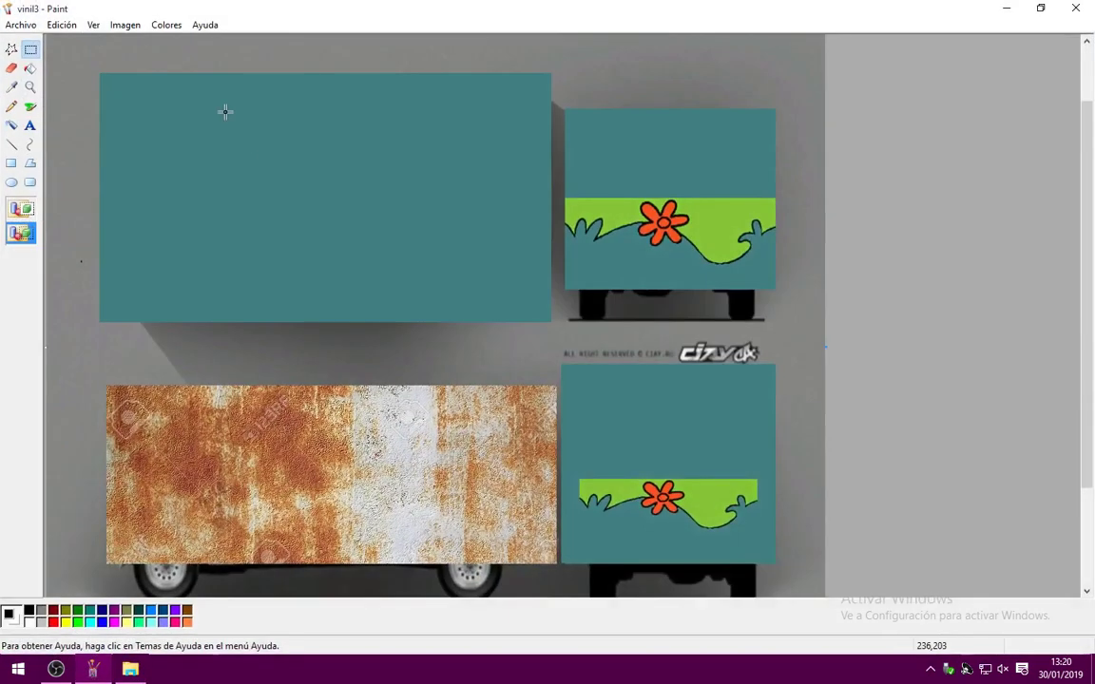
right_click(112, 84)
click(145, 123)
drag(141, 200, 639, 261)
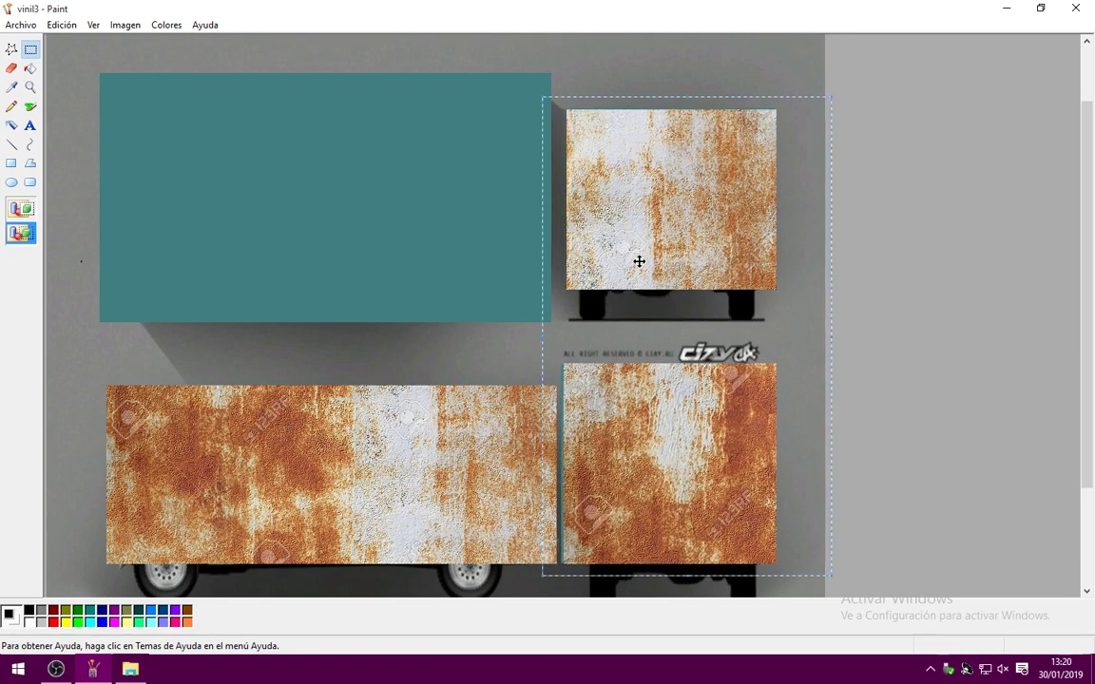
click(420, 307)
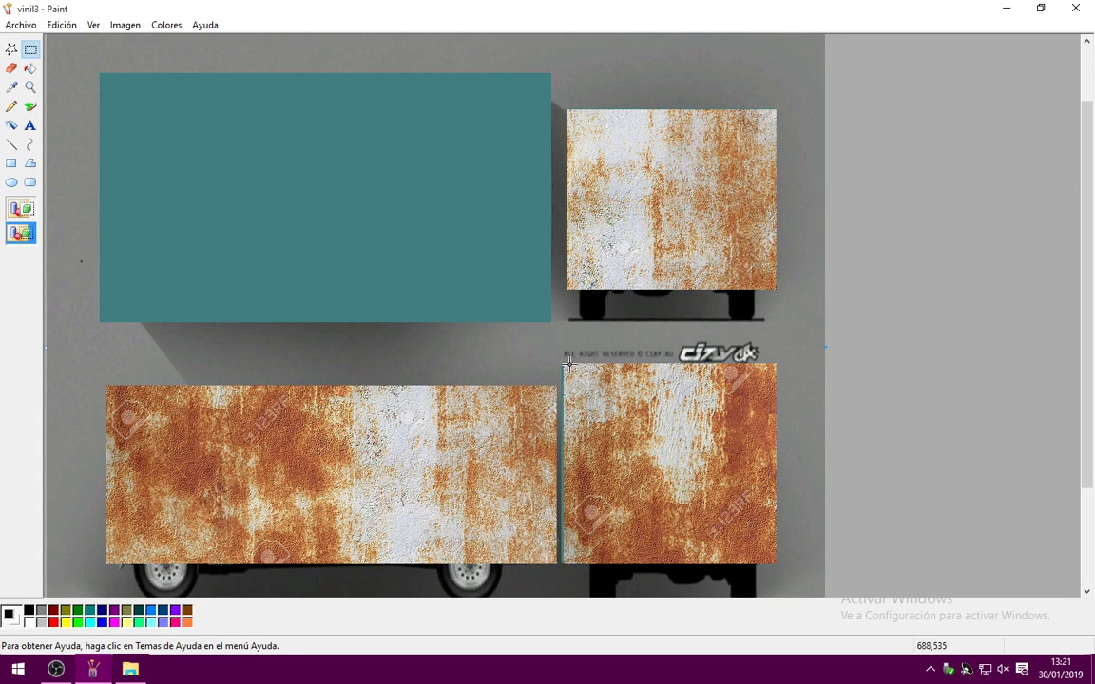
Stretch a narrow left strip of the lower rust end panel outward to cover the remaining teal edge.
drag(569, 362, 587, 567)
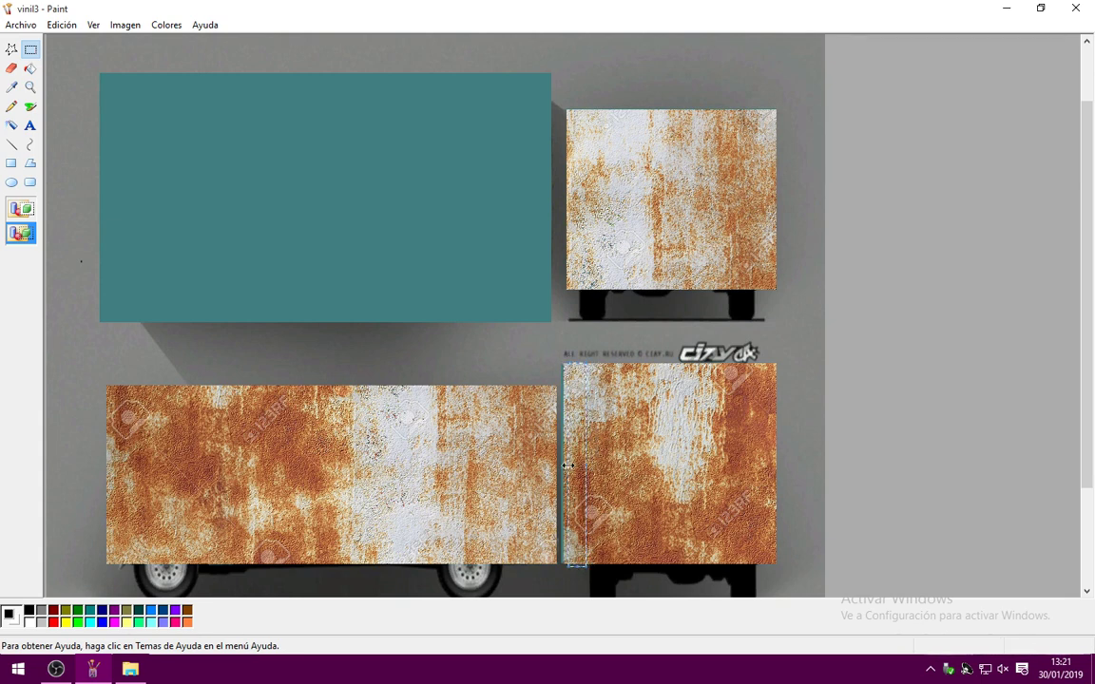
drag(567, 464, 563, 467)
click(514, 419)
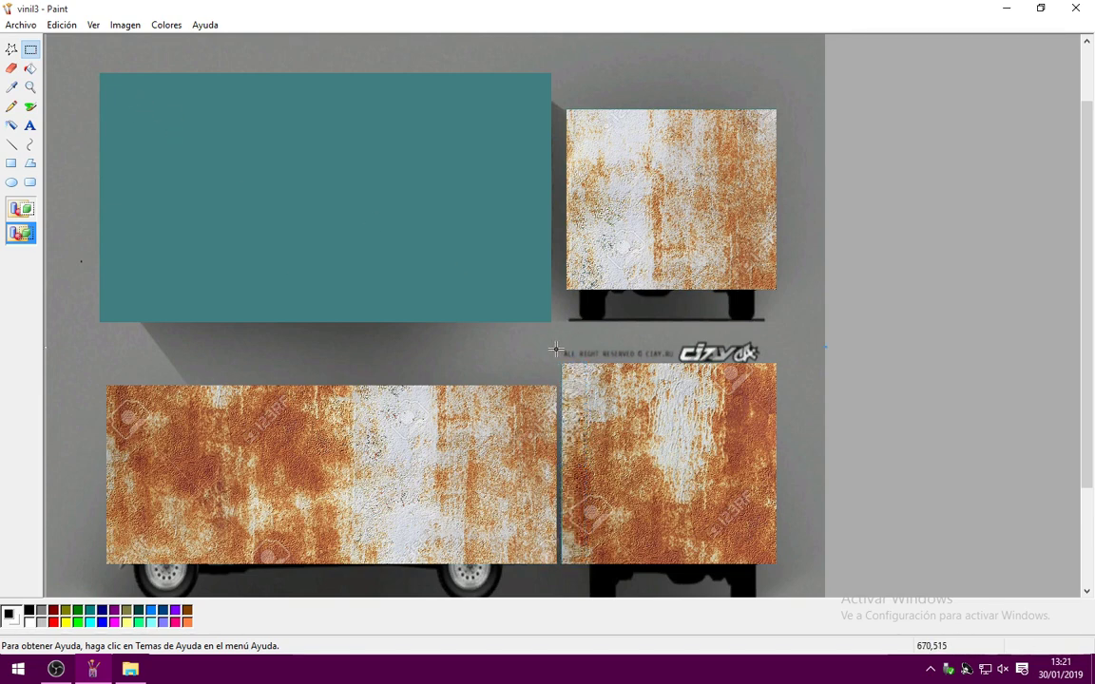
Copy the area around the large plain teal panel in vinil3.
drag(560, 350, 69, 62)
right_click(176, 121)
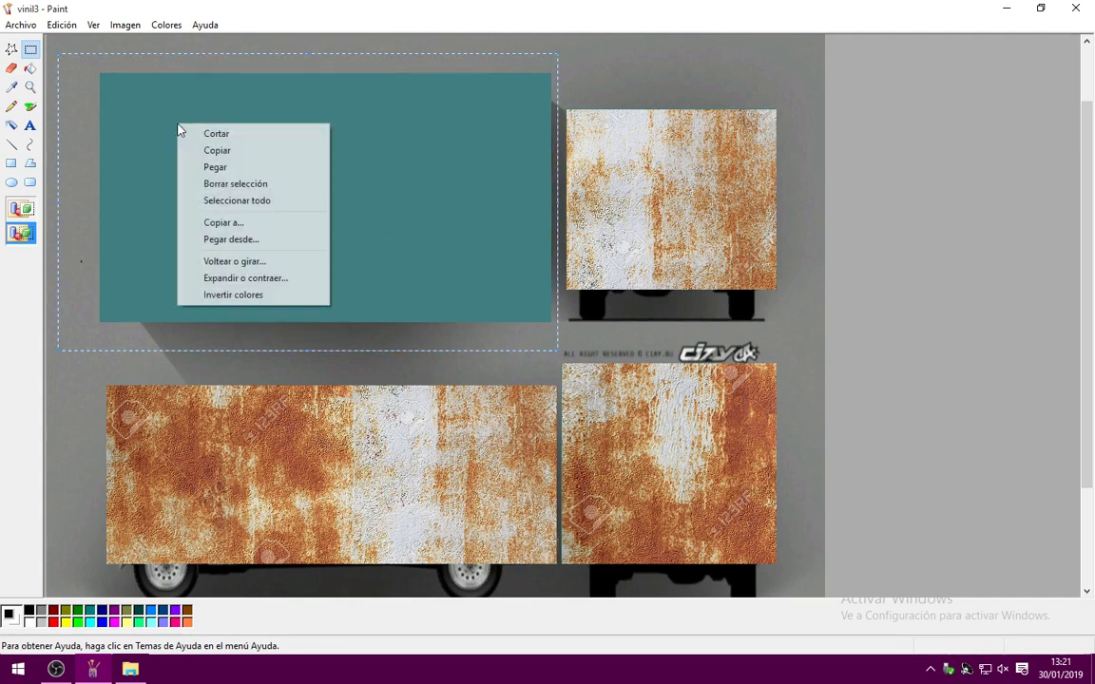
click(319, 151)
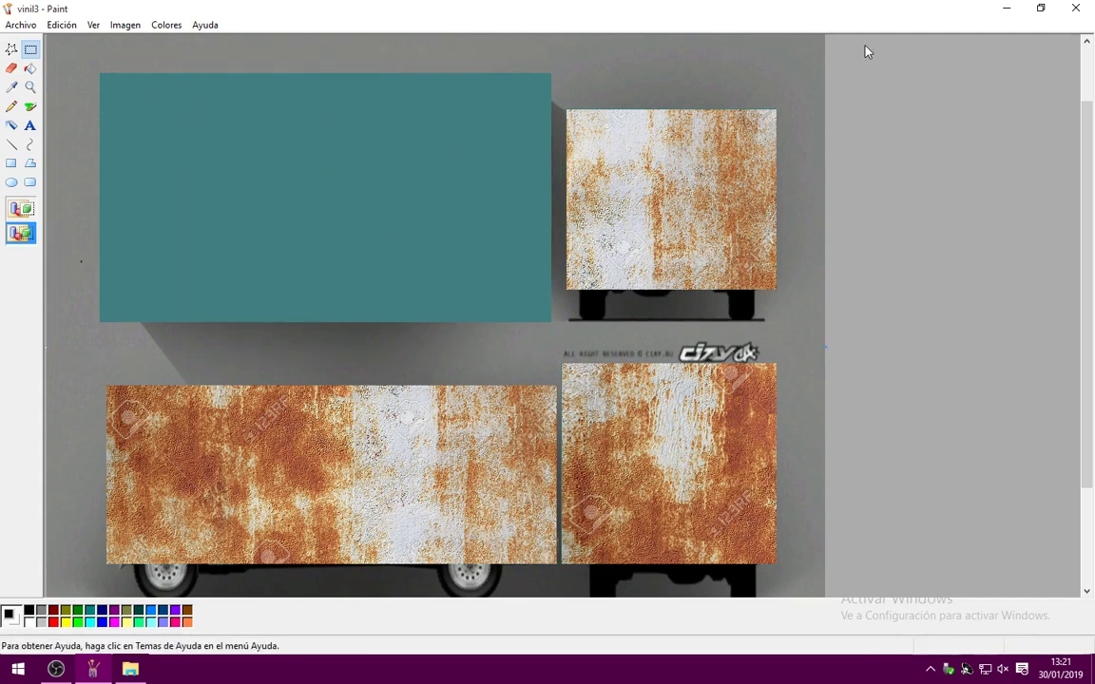
click(1006, 8)
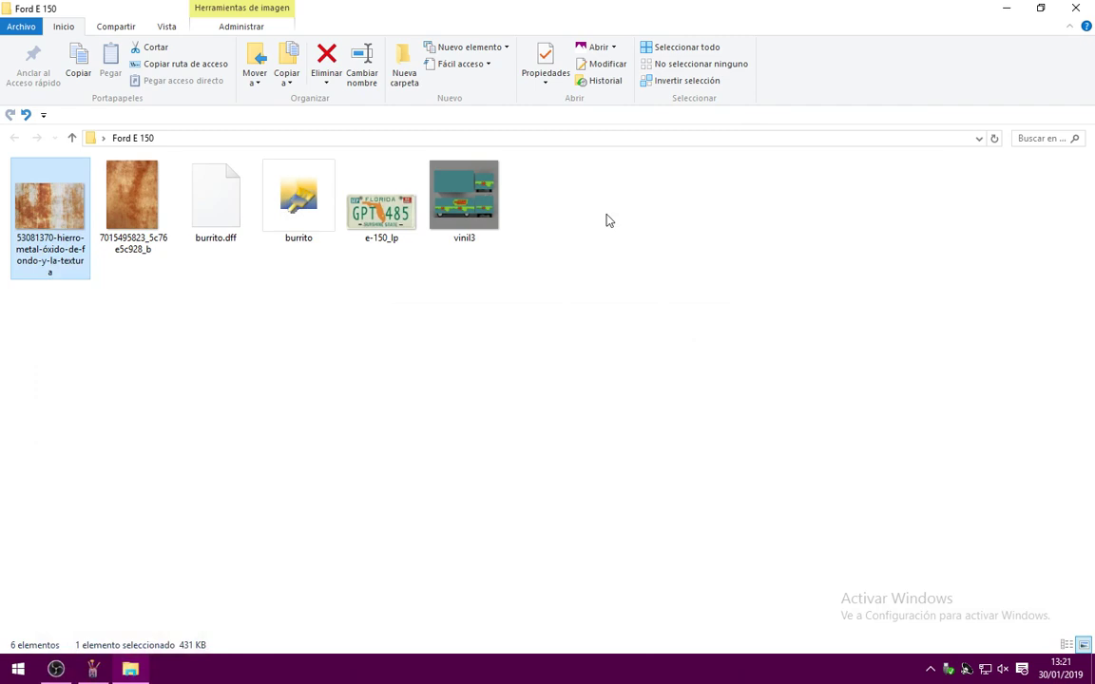
click(143, 249)
right_click(129, 249)
mouse_move(269, 392)
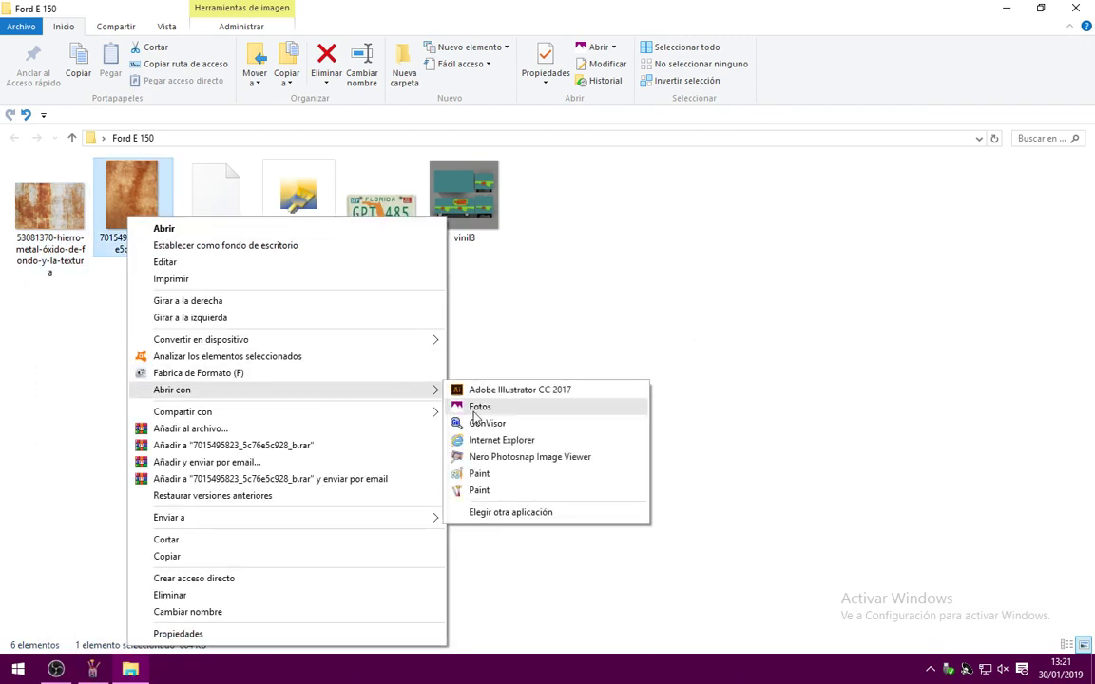
click(519, 490)
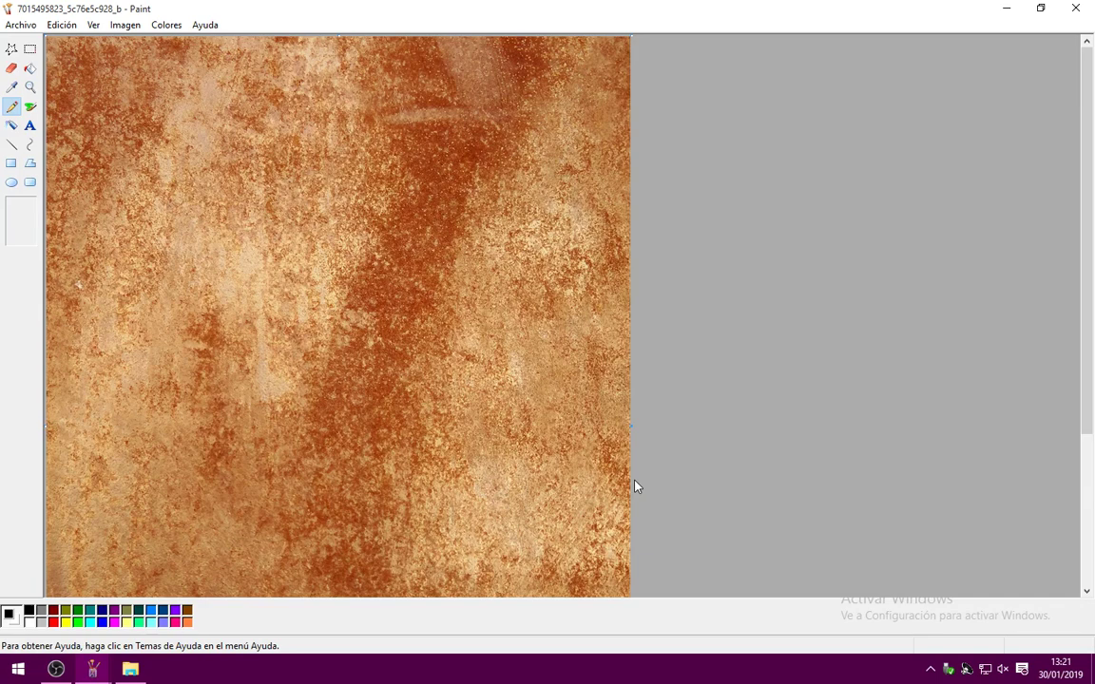
Scale the rust image to 50% horizontally and vertically, and enlarge the canvas to leave a wide blank area beside it.
click(131, 27)
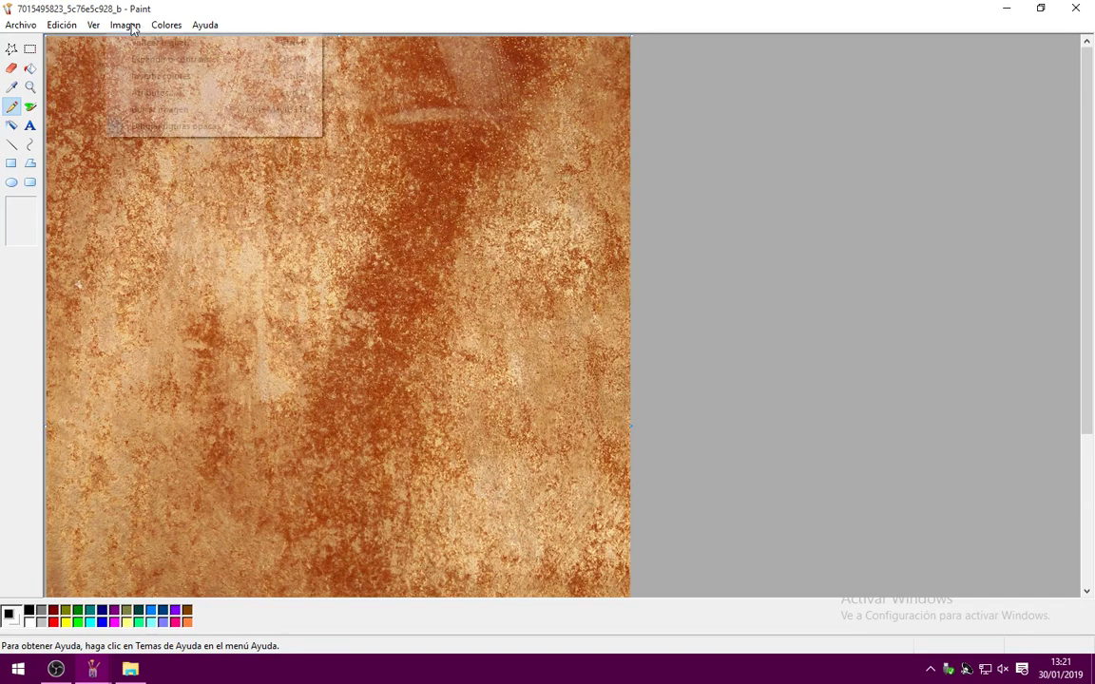
click(165, 59)
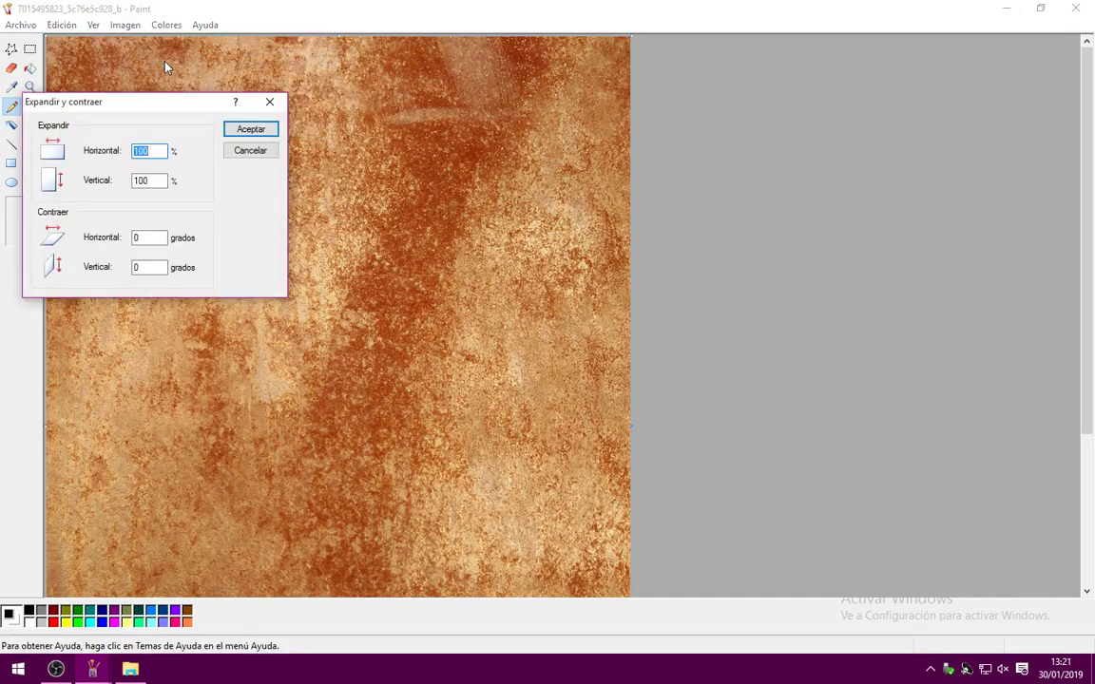
text(50)
click(240, 127)
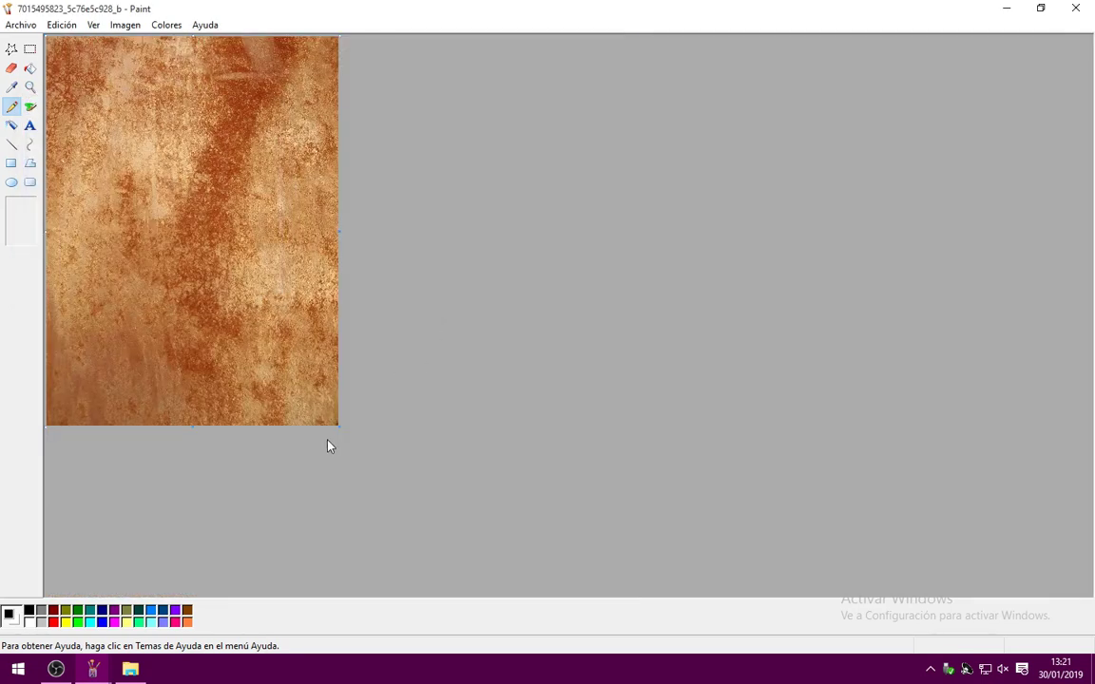
drag(339, 427, 1075, 581)
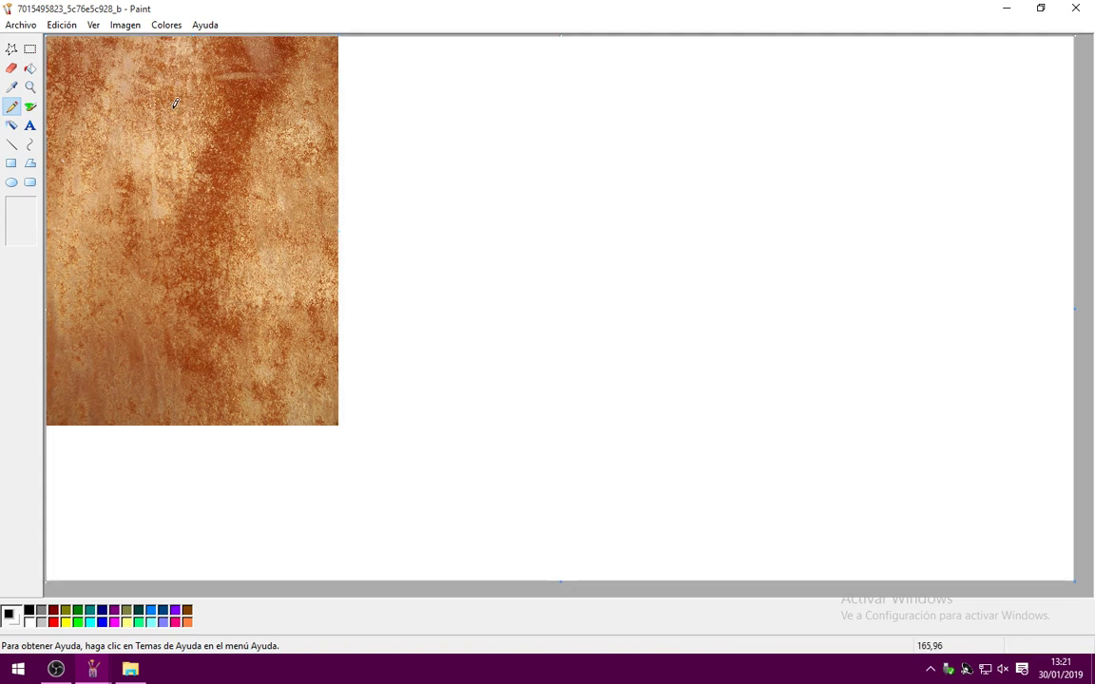
Paste the copied teal panel and move it onto the blank canvas to the right of the rust texture.
click(30, 49)
right_click(105, 93)
click(141, 139)
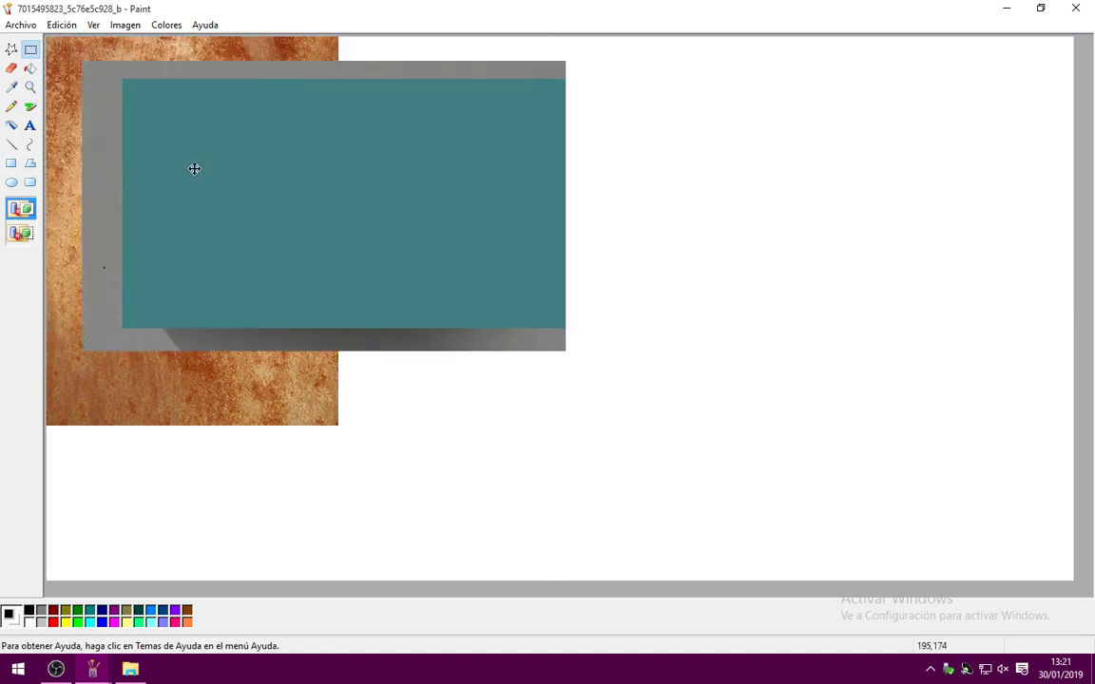
drag(194, 168, 650, 162)
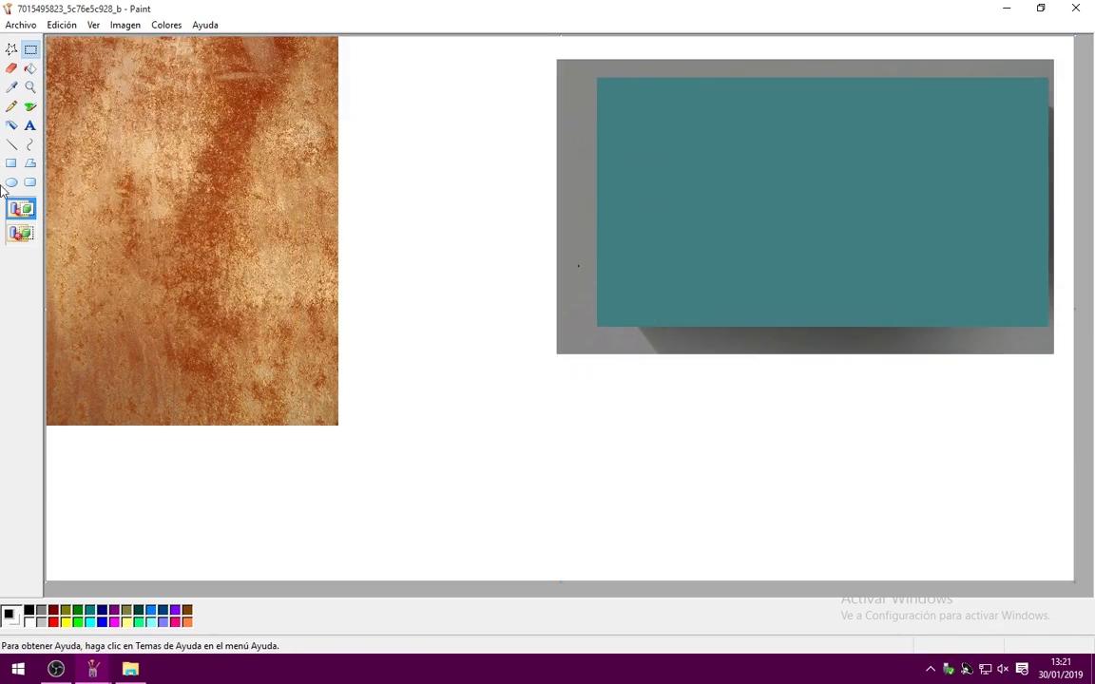
Pick the canvas white as the drawing colour.
click(12, 86)
click(432, 176)
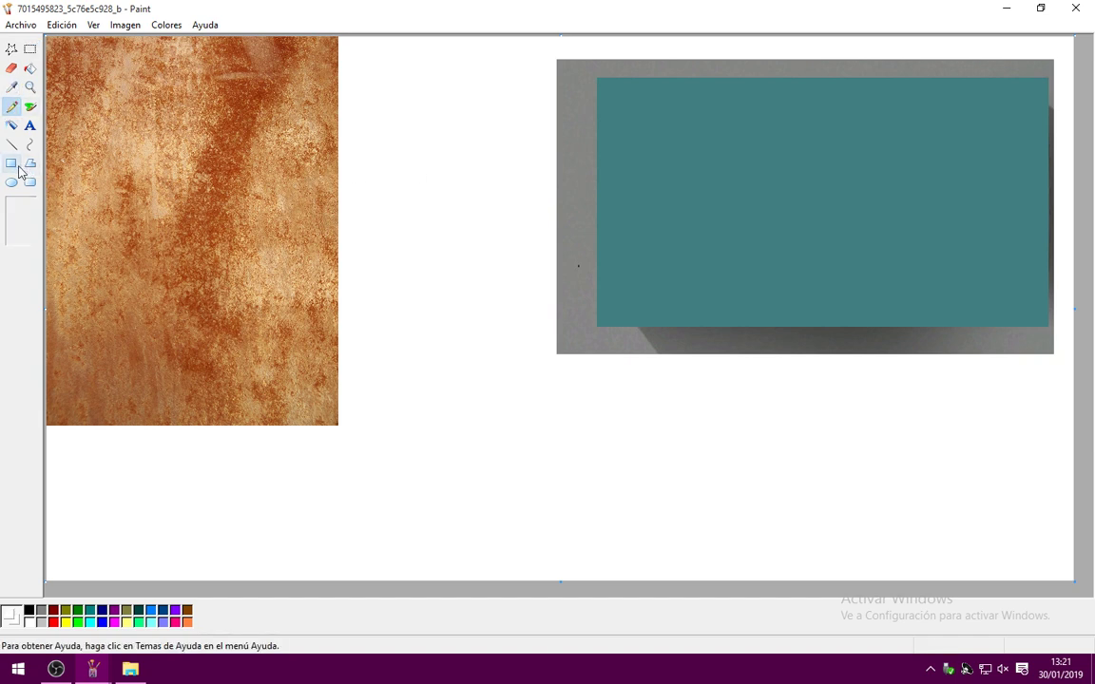